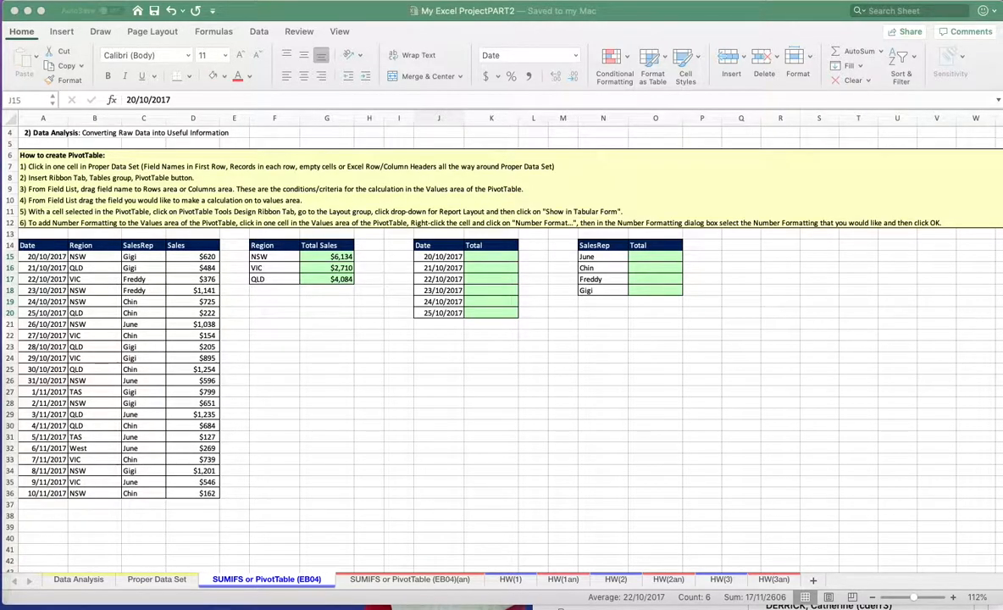
- Switch to Finder and open the Excel.11.DATA ANALYSIS workbook
{"action": "key", "text": "super+Tab"}
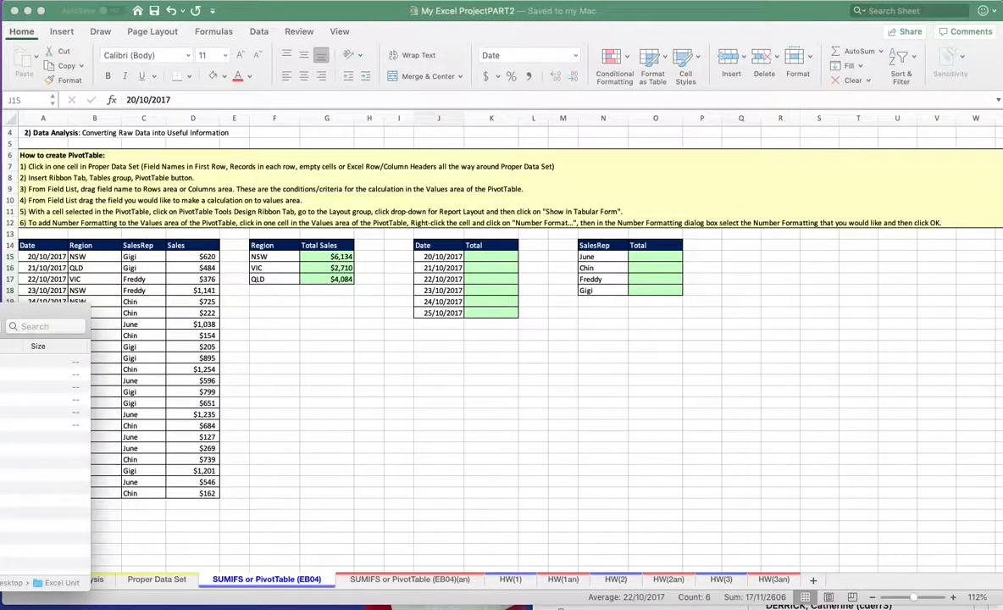
{"action": "double_click", "coordinate": [43, 371]}
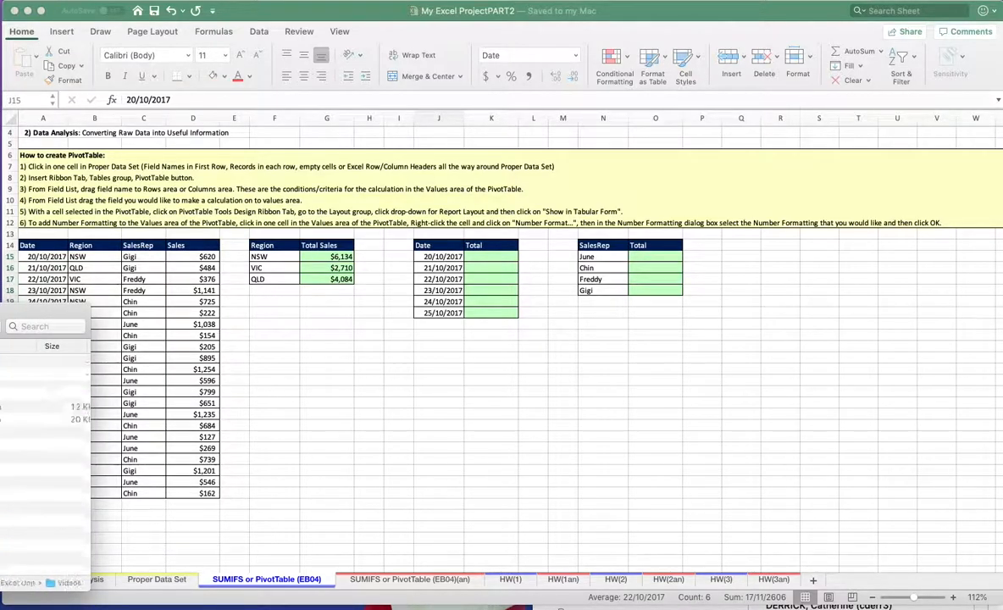
{"action": "left_click_drag", "start_coordinate": [2, 315], "coordinate": [637, 304]}
{"action": "double_click", "coordinate": [487, 360]}
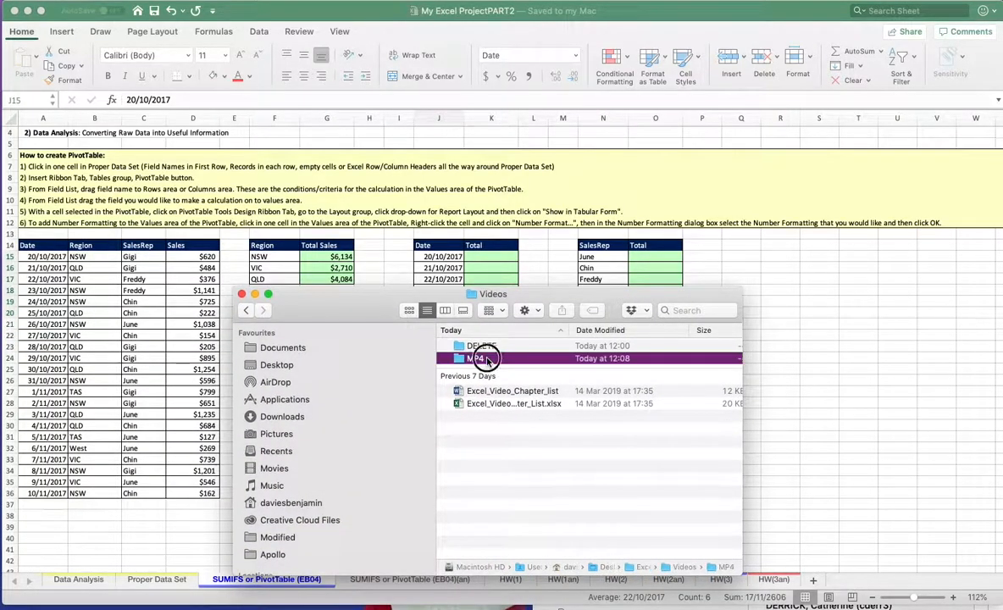
{"action": "double_click", "coordinate": [503, 522]}
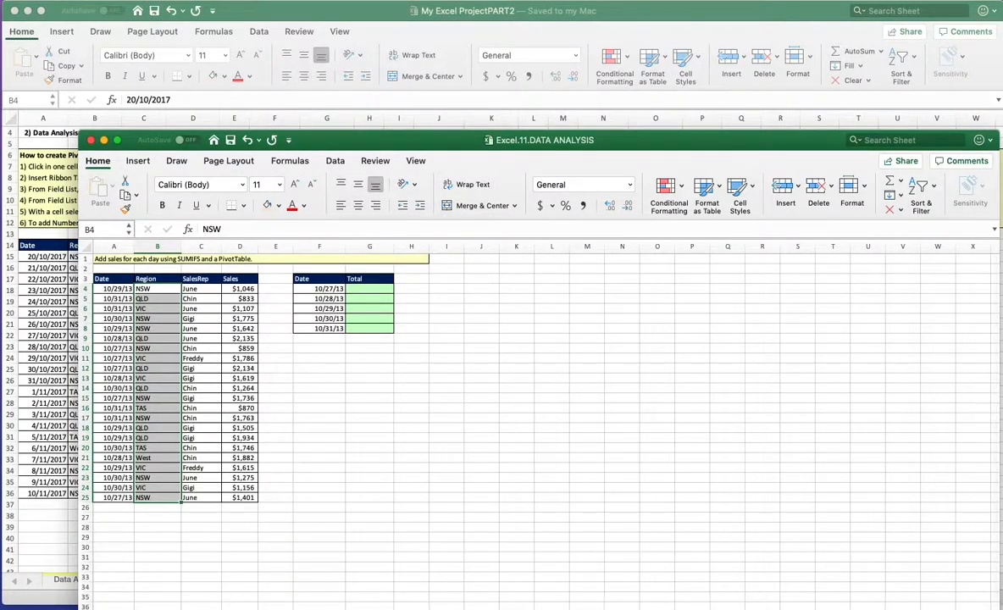
- Look through the SUMIFS or PivotTable (EB04), HW(1), HW(2), HW(3) and Data Analysis sheets of Excel.11.DATA ANALYSIS and move its window aside
{"action": "key", "text": "ctrl+Page_Up"}
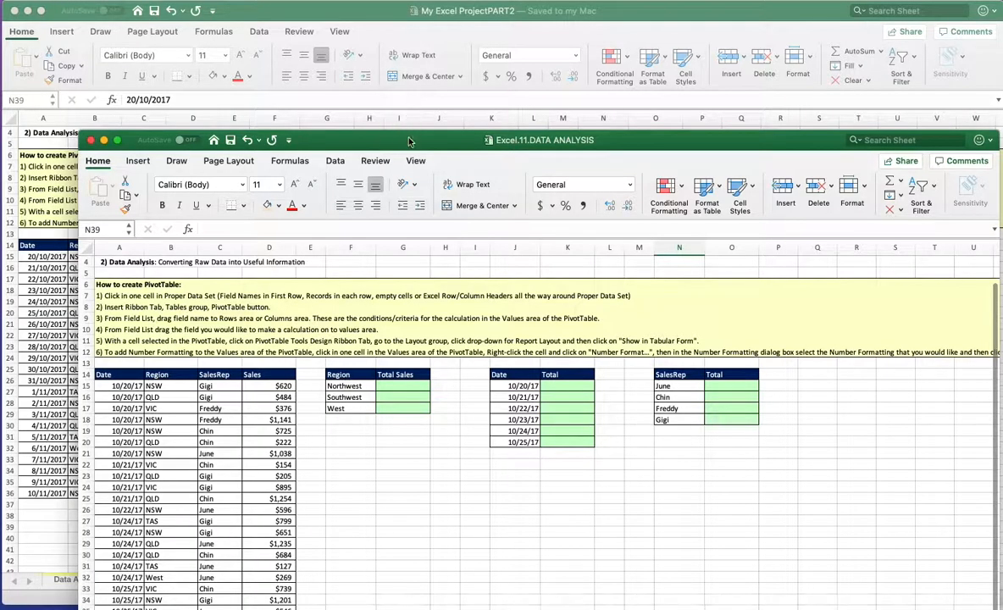
{"action": "left_click_drag", "start_coordinate": [380, 127], "coordinate": [357, 21]}
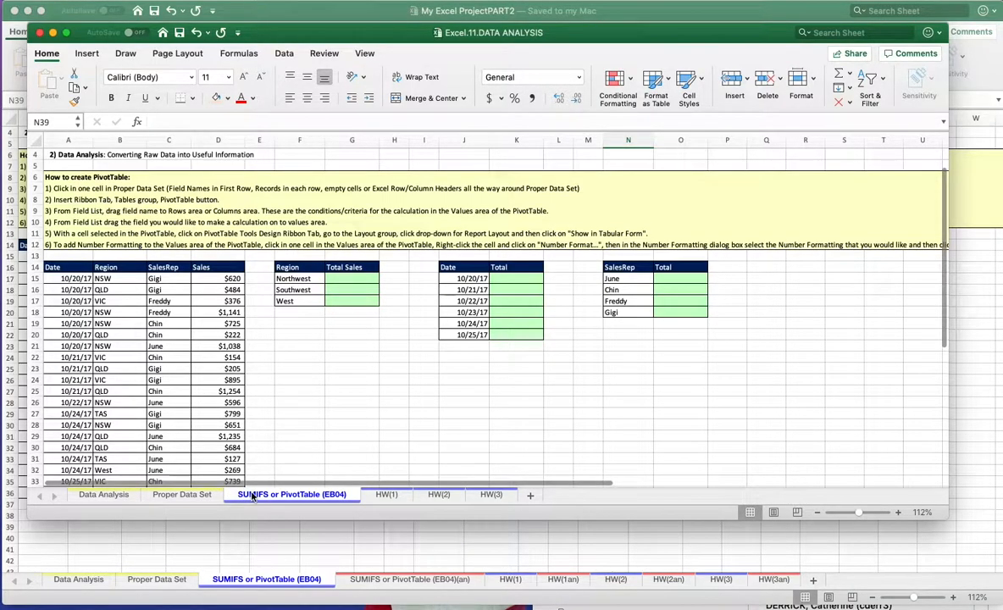
{"action": "left_click", "coordinate": [389, 495]}
{"action": "left_click", "coordinate": [438, 494]}
{"action": "left_click", "coordinate": [491, 495]}
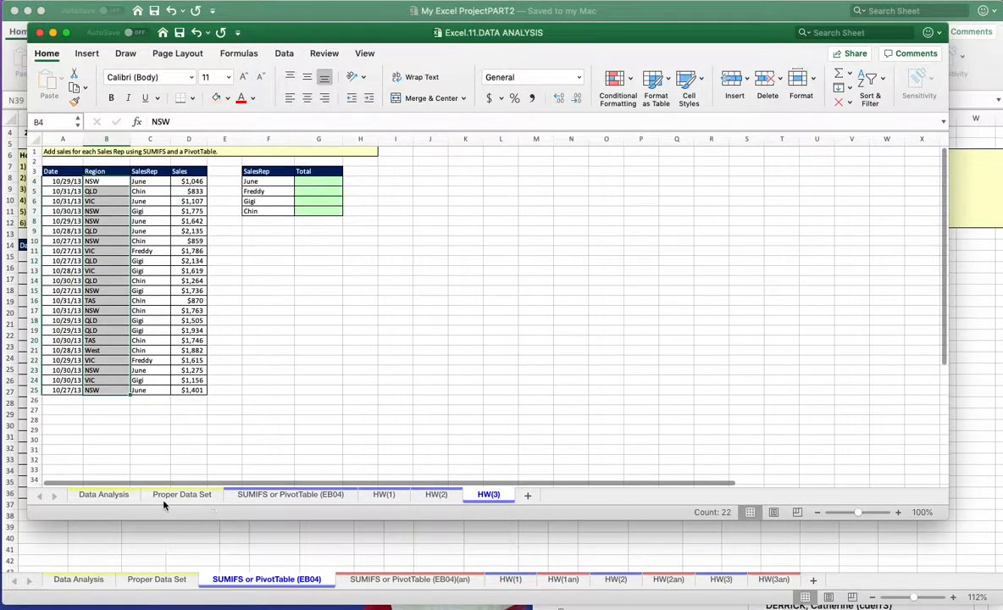
{"action": "left_click", "coordinate": [104, 494]}
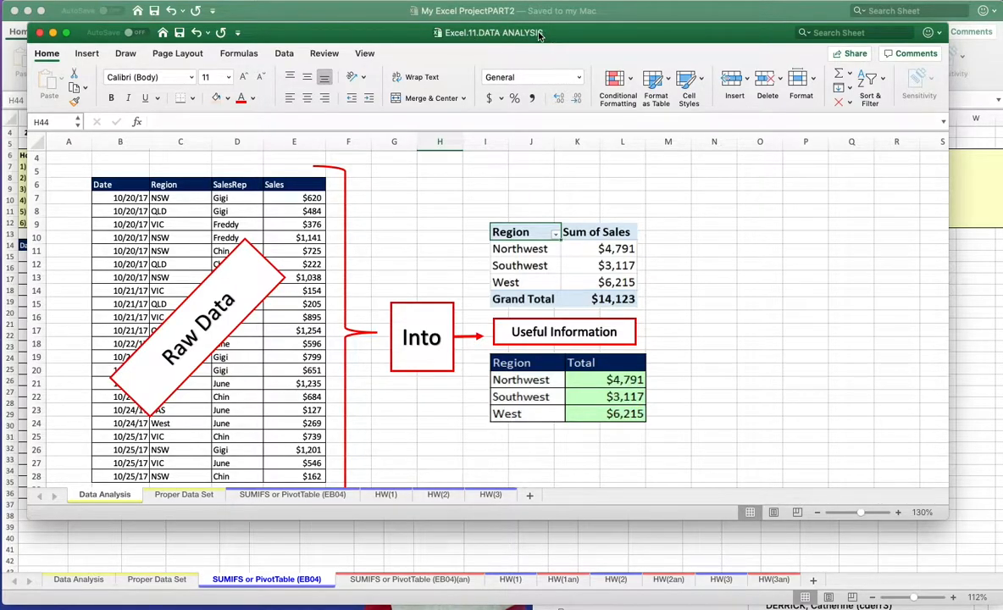
{"action": "left_click_drag", "start_coordinate": [486, 33], "coordinate": [1002, 2]}
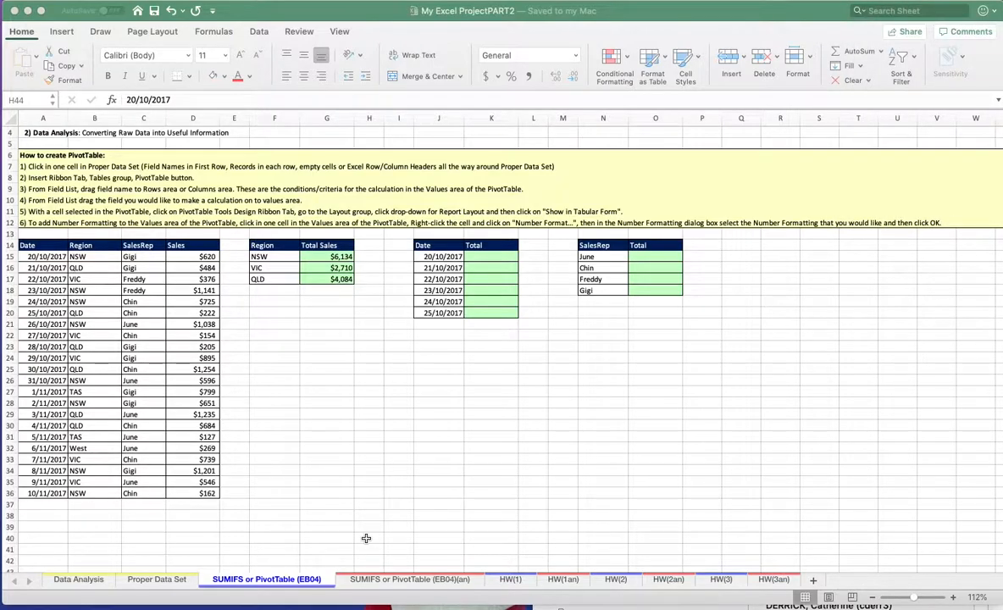
- In My Excel ProjectPART2, clear the Total Sales cells for NSW, VIC and QLD in G15:G17
{"action": "left_click_drag", "start_coordinate": [439, 256], "coordinate": [438, 312]}
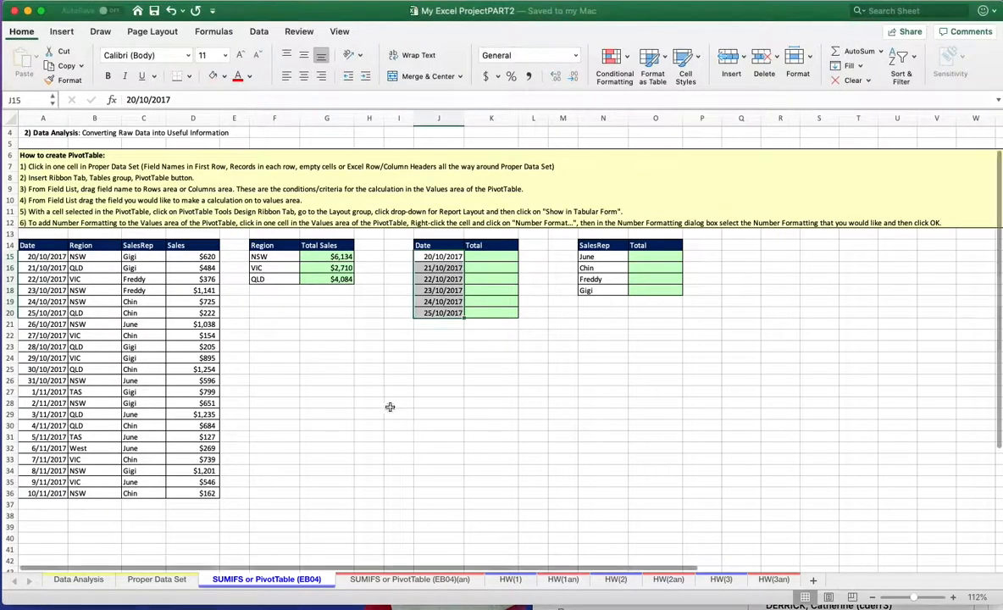
{"action": "left_click", "coordinate": [336, 264]}
{"action": "key", "text": "Delete"}
{"action": "key", "text": "Down"}
{"action": "key", "text": "Delete"}
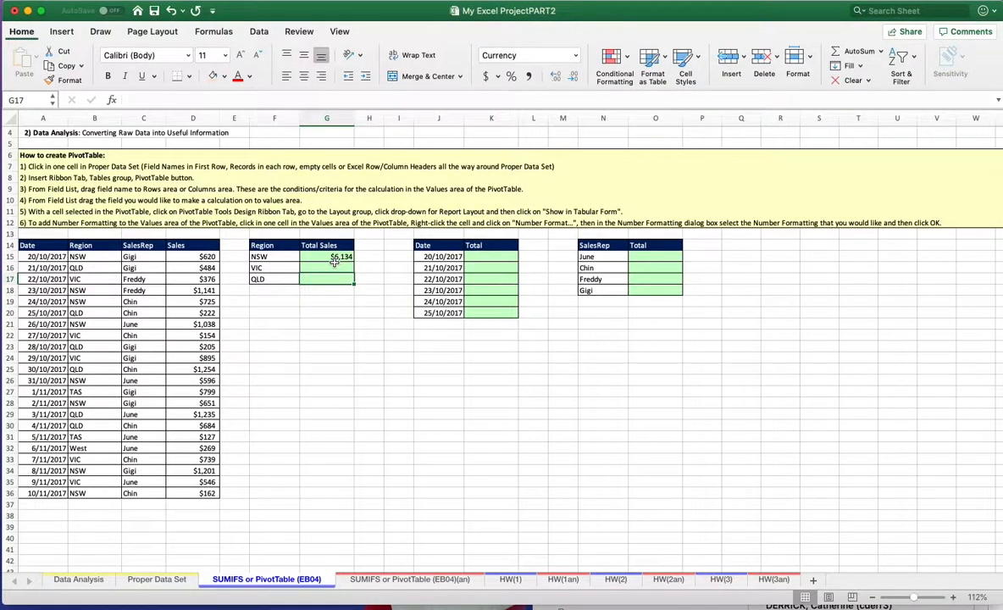
{"action": "key", "text": "Up"}
{"action": "key", "text": "Up"}
{"action": "key", "text": "Delete"}
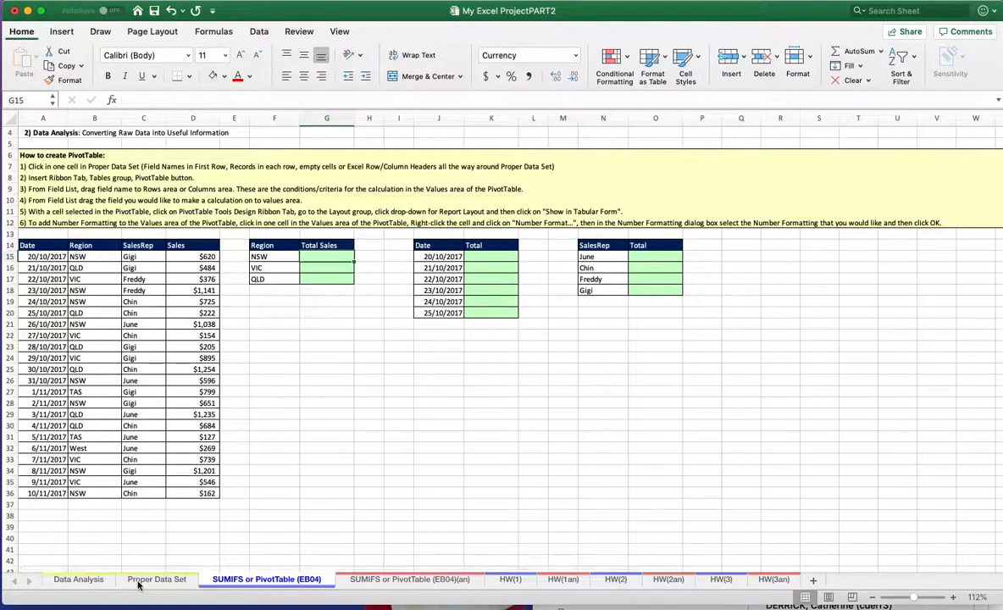
- Review the raw data versus useful information example on Data Analysis and the definition on Proper Data Set
{"action": "left_click", "coordinate": [79, 580]}
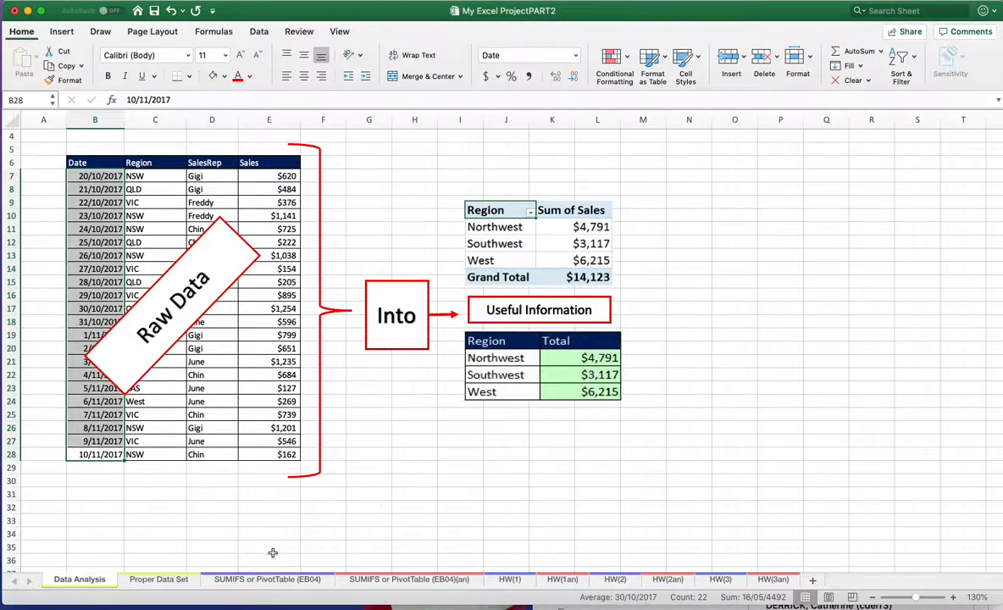
{"action": "left_click", "coordinate": [158, 584]}
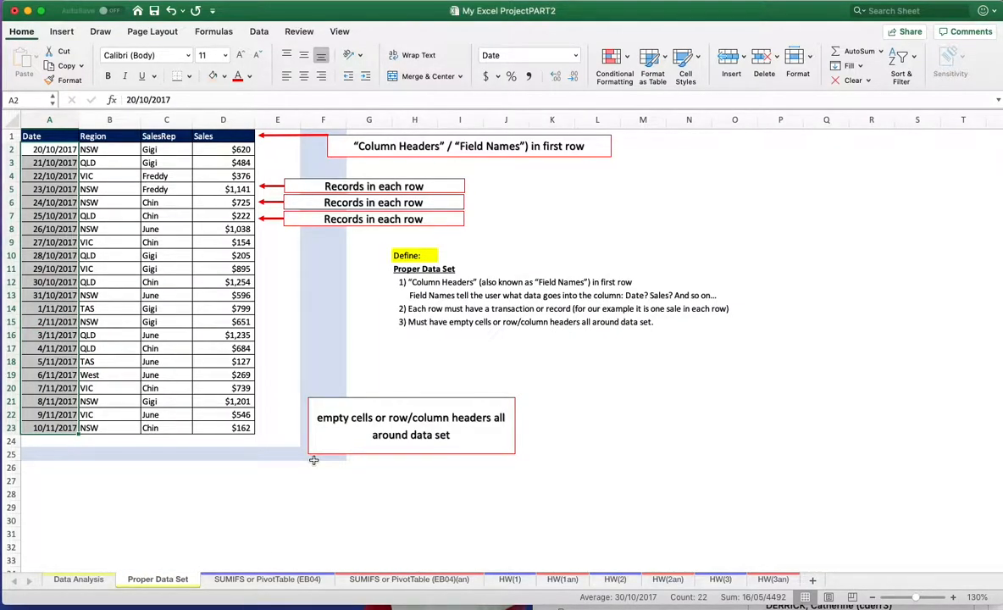
{"action": "left_click", "coordinate": [228, 532]}
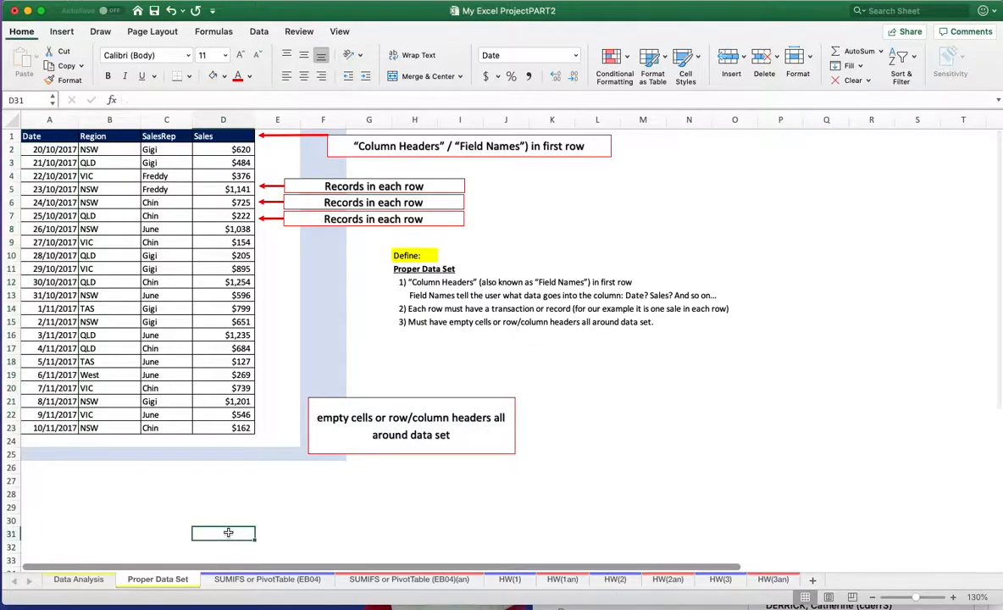
{"action": "scroll", "coordinate": [542, 238], "scroll_direction": "down", "scroll_amount": 1}
{"action": "scroll", "coordinate": [543, 239], "scroll_direction": "up", "scroll_amount": 1}
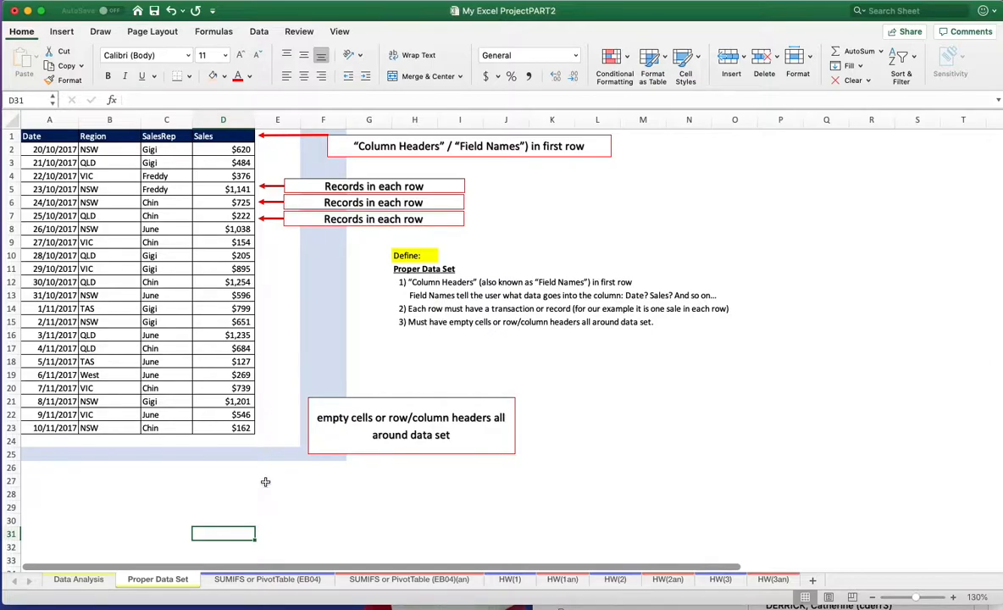
- On the SUMIFS or PivotTable (EB04) sheet, start a SUMIFS formula in G15 with the sales column D15:D36 as sum range
{"action": "left_click", "coordinate": [277, 581]}
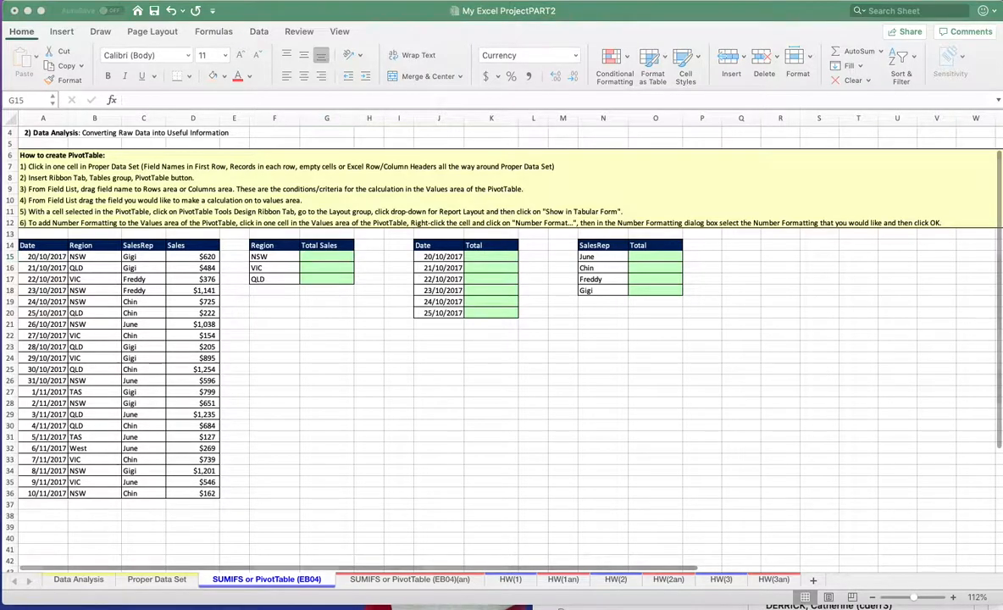
{"action": "left_click", "coordinate": [326, 255]}
{"action": "type", "text": "=sumifs"}
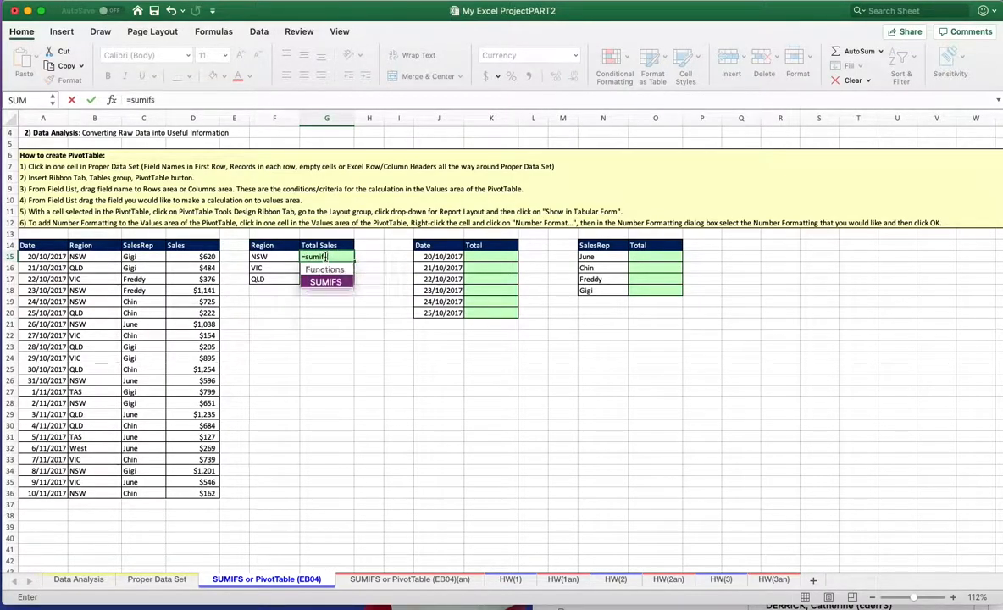
{"action": "type", "text": "("}
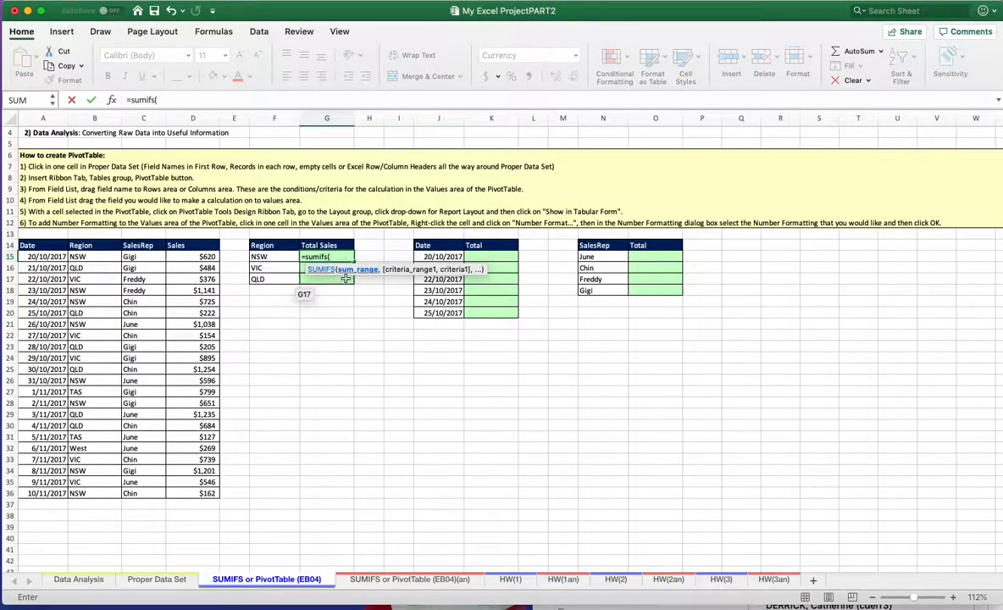
{"action": "left_click_drag", "start_coordinate": [205, 255], "coordinate": [206, 498]}
{"action": "type", "text": ","}
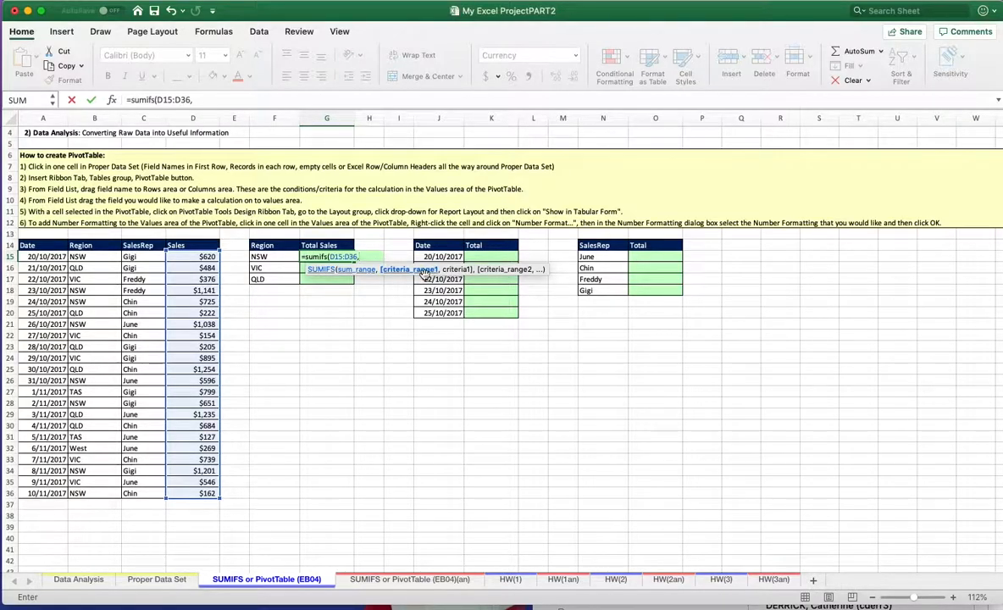
- Complete the NSW SUMIFS formula with region range B15:B36 as criteria range and F15 as criterion
{"action": "left_click", "coordinate": [103, 257]}
{"action": "left_click_drag", "start_coordinate": [103, 257], "coordinate": [78, 492]}
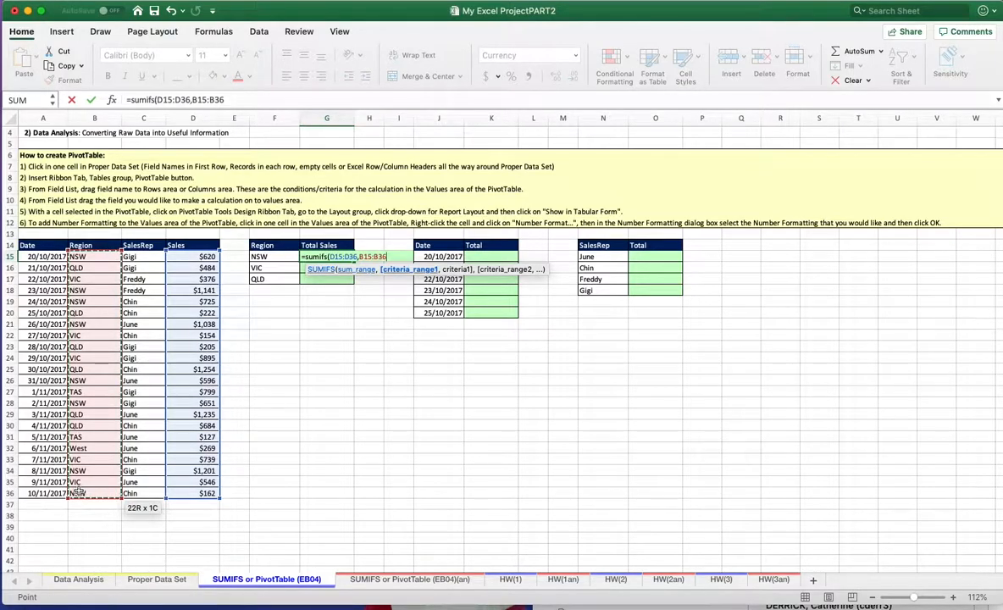
{"action": "type", "text": ","}
{"action": "key", "text": "BackSpace"}
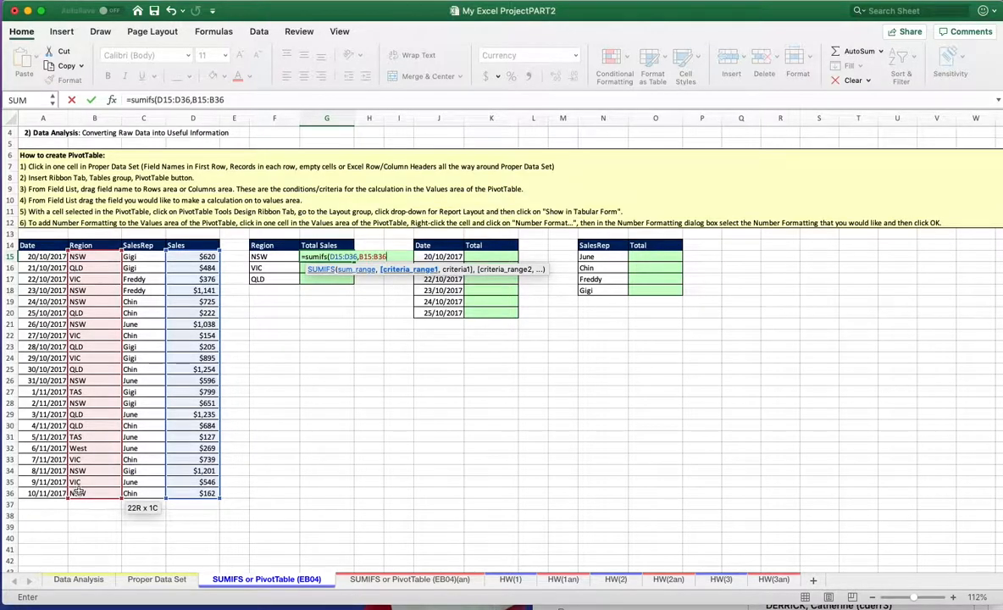
{"action": "type", "text": ","}
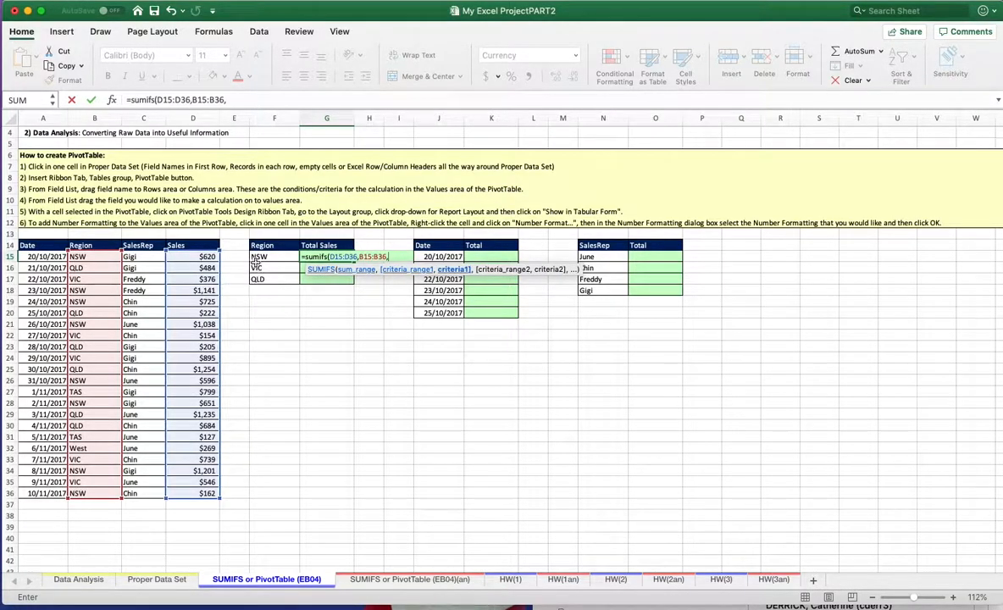
{"action": "left_click", "coordinate": [265, 256]}
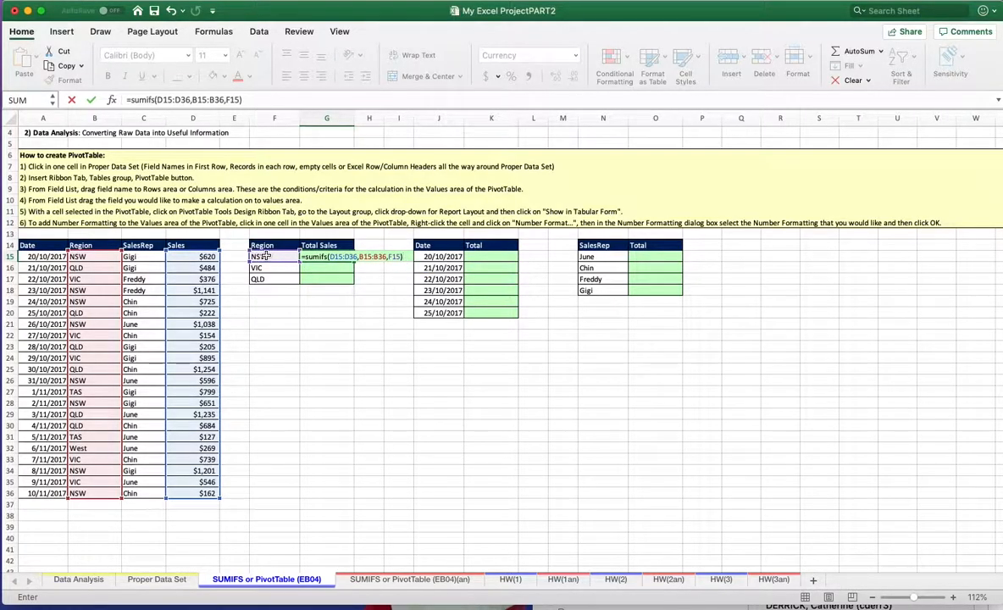
{"action": "key", "text": "Return"}
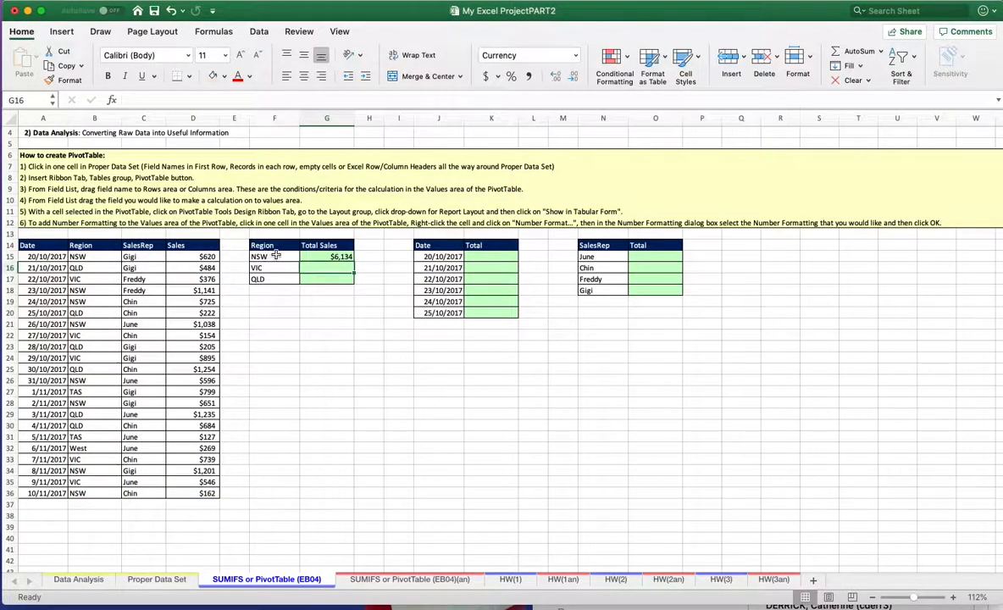
- Fill the NSW total's SUMIFS formula down to the VIC and QLD rows in G16:G17
{"action": "left_click", "coordinate": [345, 257]}
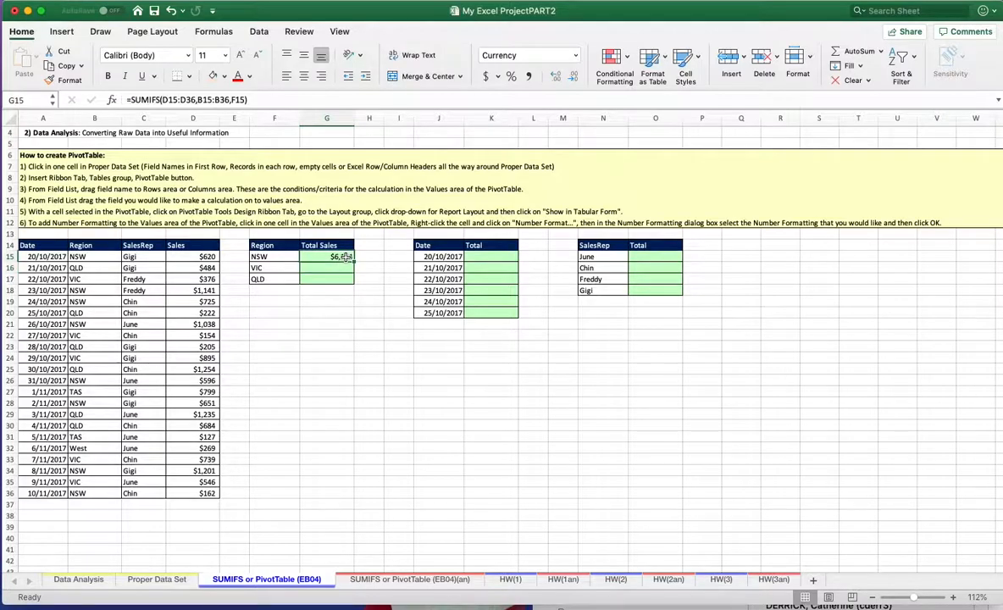
{"action": "left_click_drag", "start_coordinate": [354, 262], "coordinate": [354, 280]}
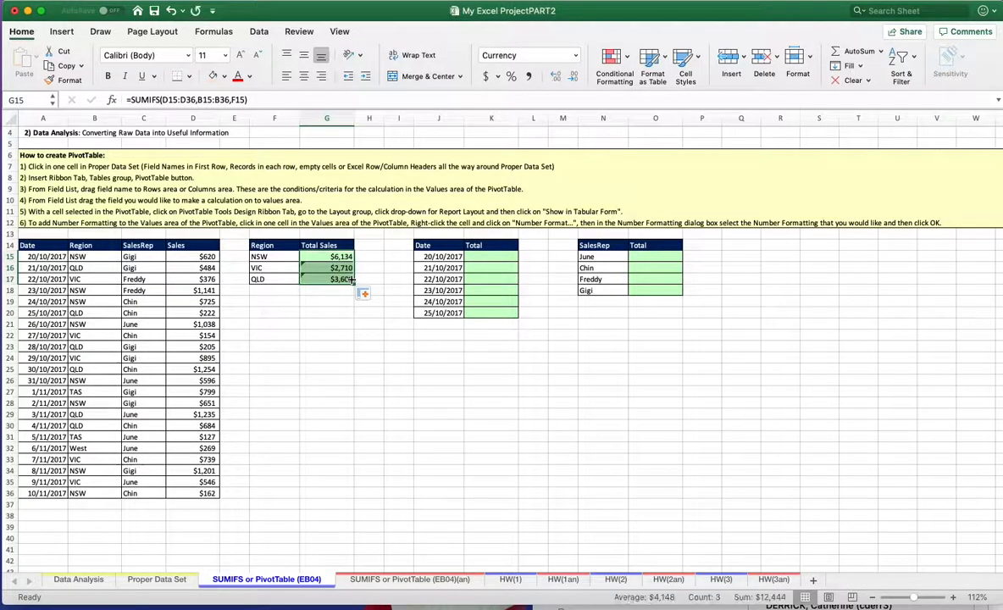
{"action": "left_click", "coordinate": [358, 323]}
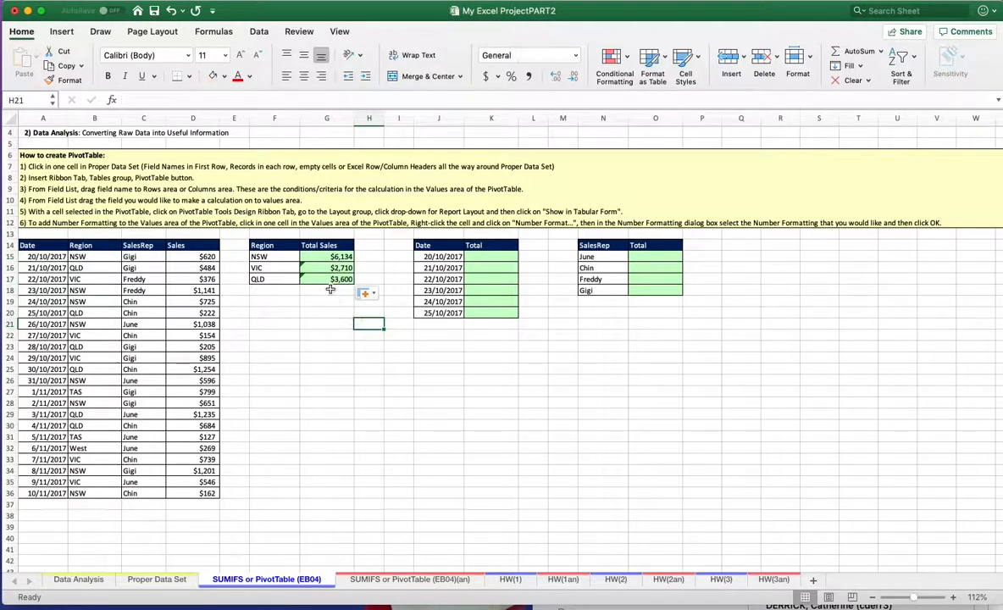
- Examine which cell ranges the copied SUMIFS formula in the QLD total cell G17 refers to
{"action": "left_click", "coordinate": [323, 280]}
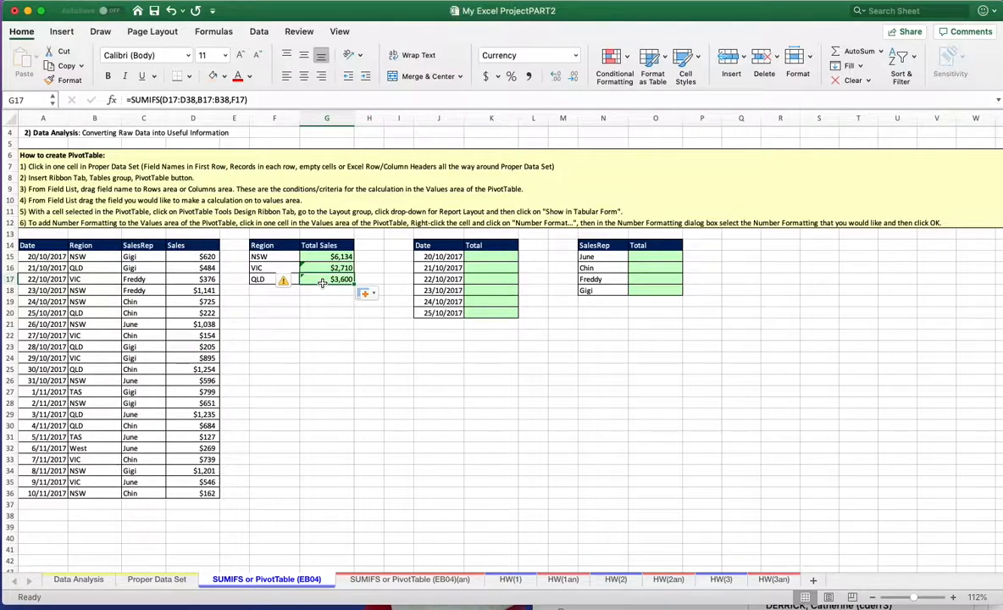
{"action": "double_click", "coordinate": [322, 280]}
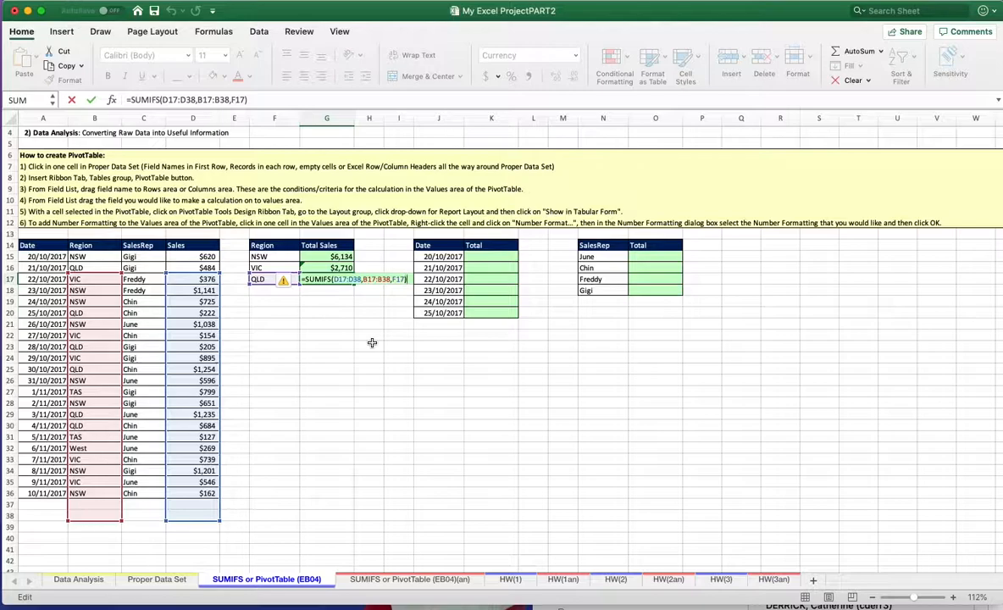
{"action": "left_click", "coordinate": [337, 256]}
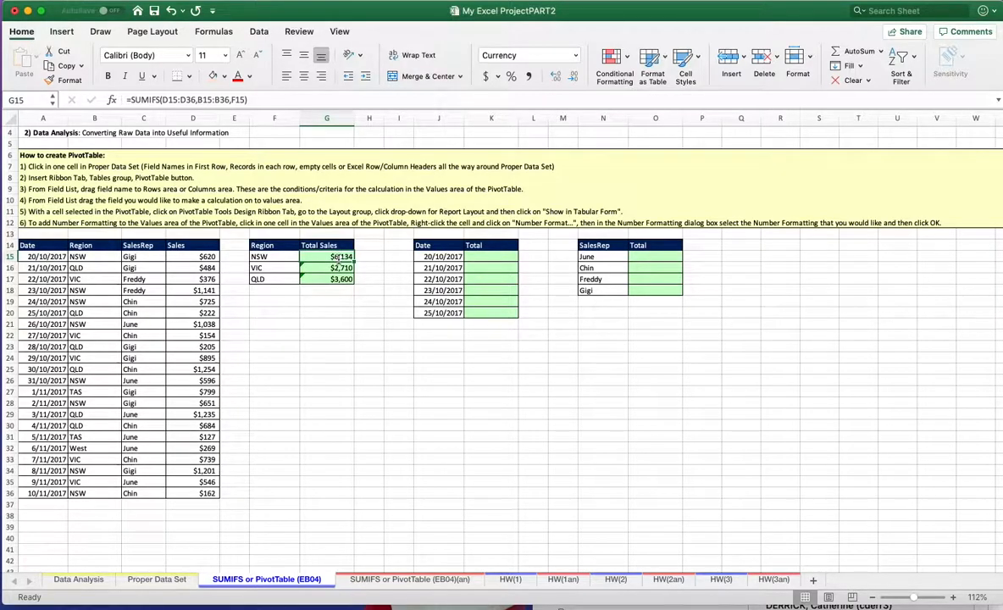
- Make the sum range in the NSW total's SUMIFS formula in G15 absolute as $D$15:$D$36
{"action": "double_click", "coordinate": [338, 256]}
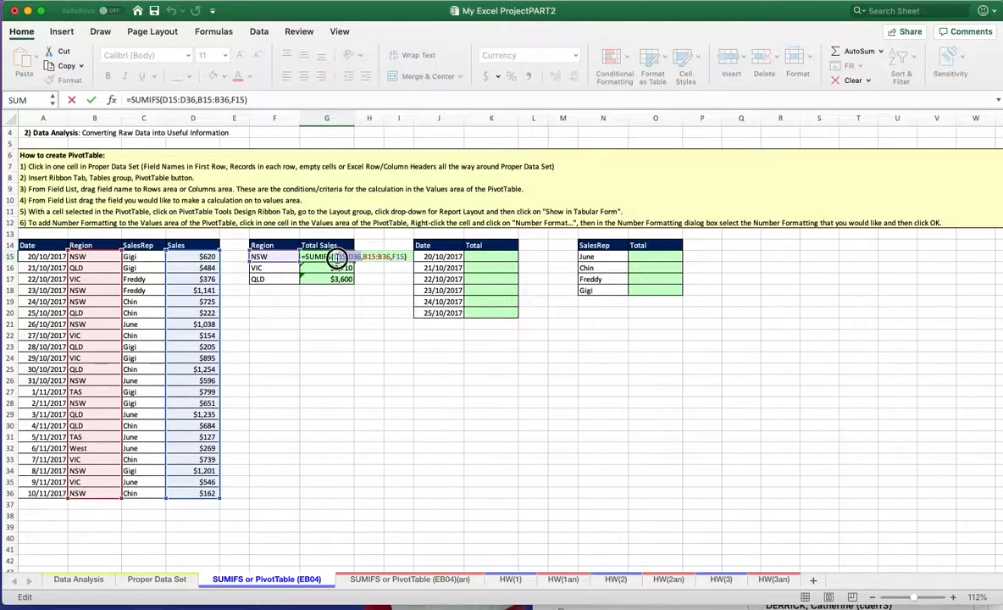
{"action": "left_click", "coordinate": [337, 257]}
{"action": "double_click", "coordinate": [337, 257]}
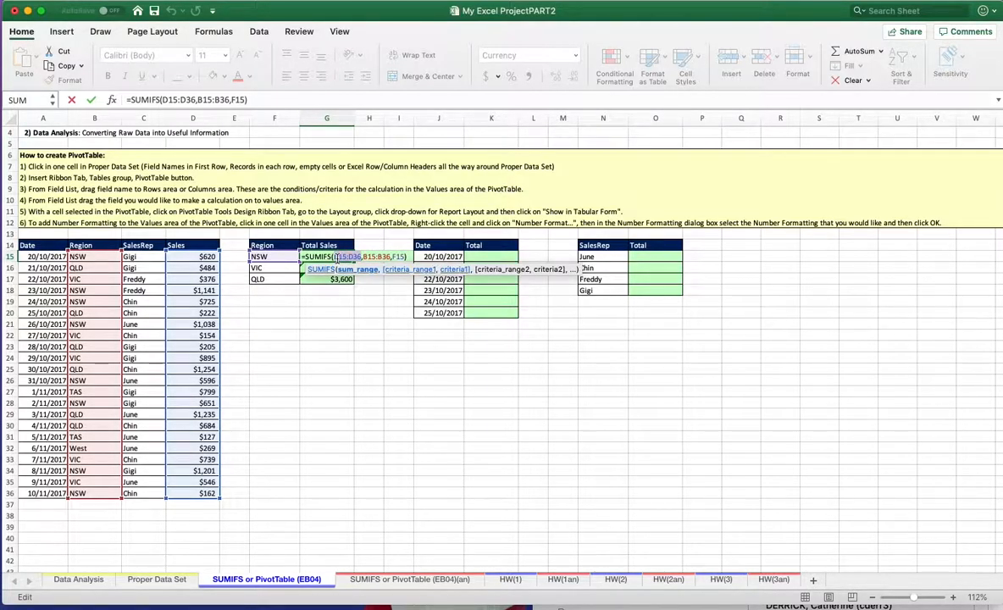
{"action": "left_click", "coordinate": [385, 271]}
{"action": "left_click", "coordinate": [359, 270]}
{"action": "left_click", "coordinate": [383, 271]}
{"action": "left_click", "coordinate": [371, 271]}
{"action": "type", "text": "4"}
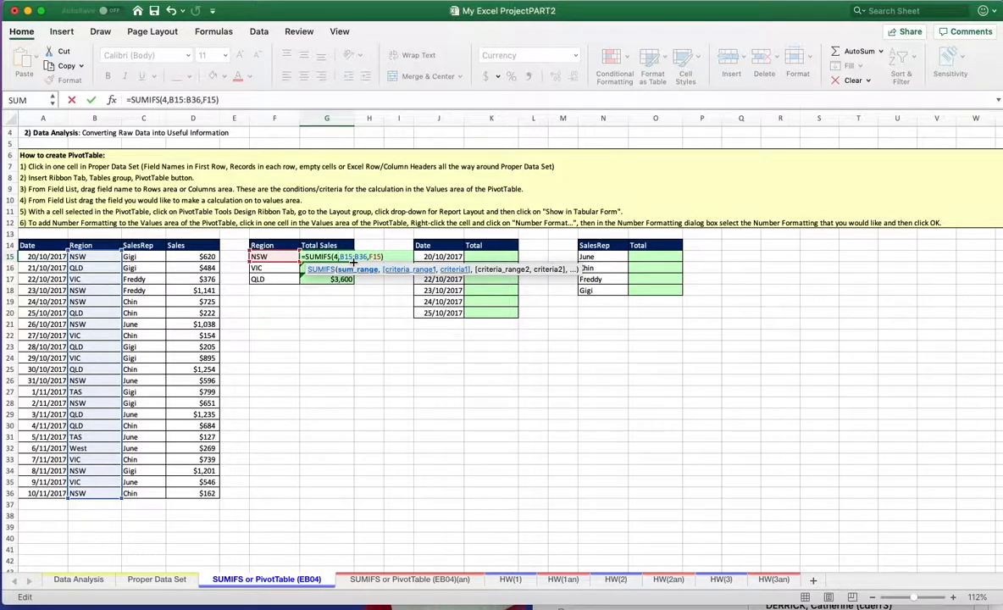
{"action": "key", "text": "super+z"}
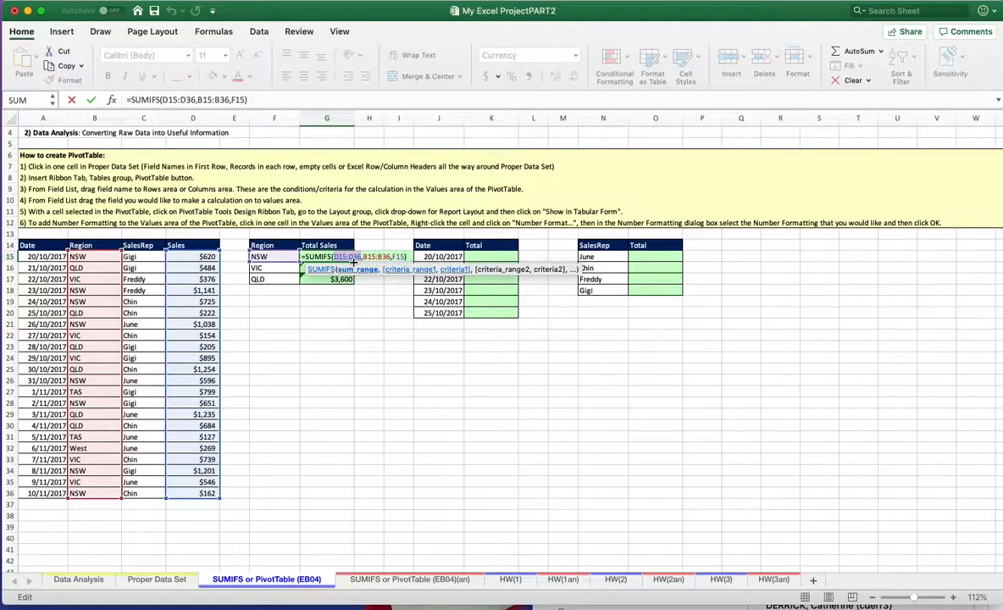
{"action": "key", "text": "F4"}
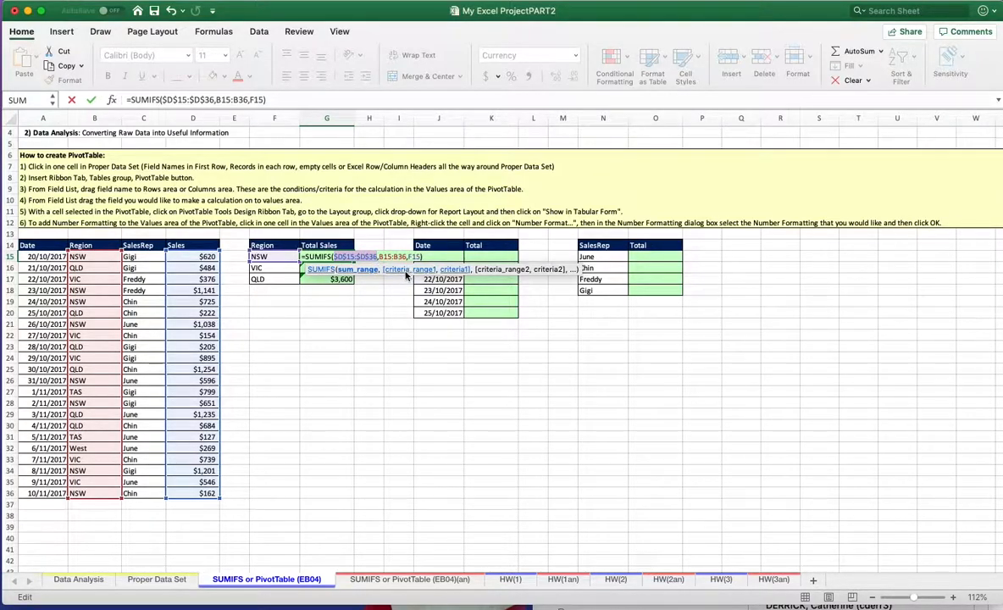
- Make the criteria range in G15's SUMIFS formula absolute as $B$15:$B$36, keeping F15 relative, and commit the formula
{"action": "left_click", "coordinate": [407, 271]}
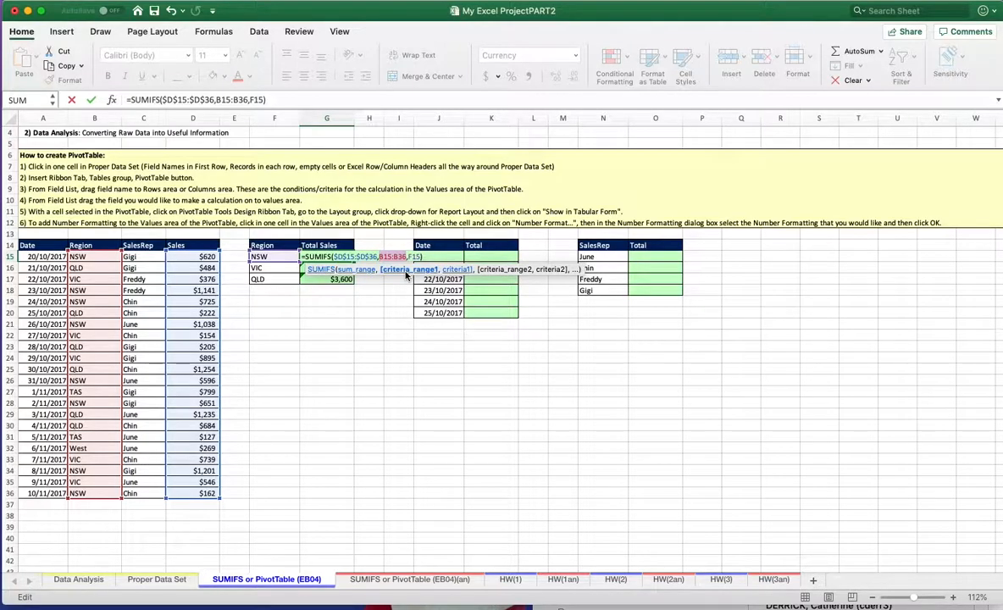
{"action": "key", "text": "F4"}
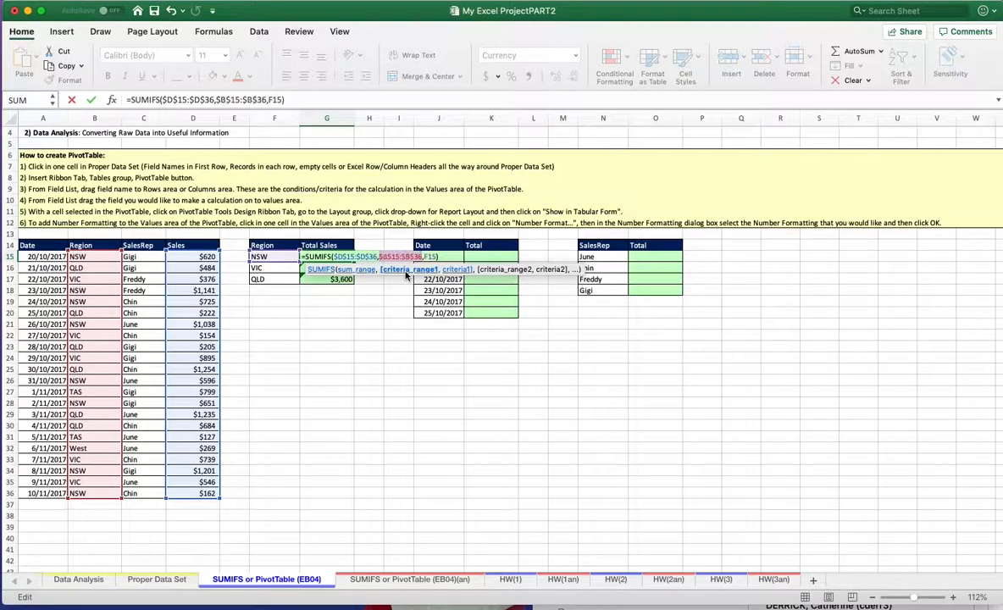
{"action": "left_click", "coordinate": [375, 333]}
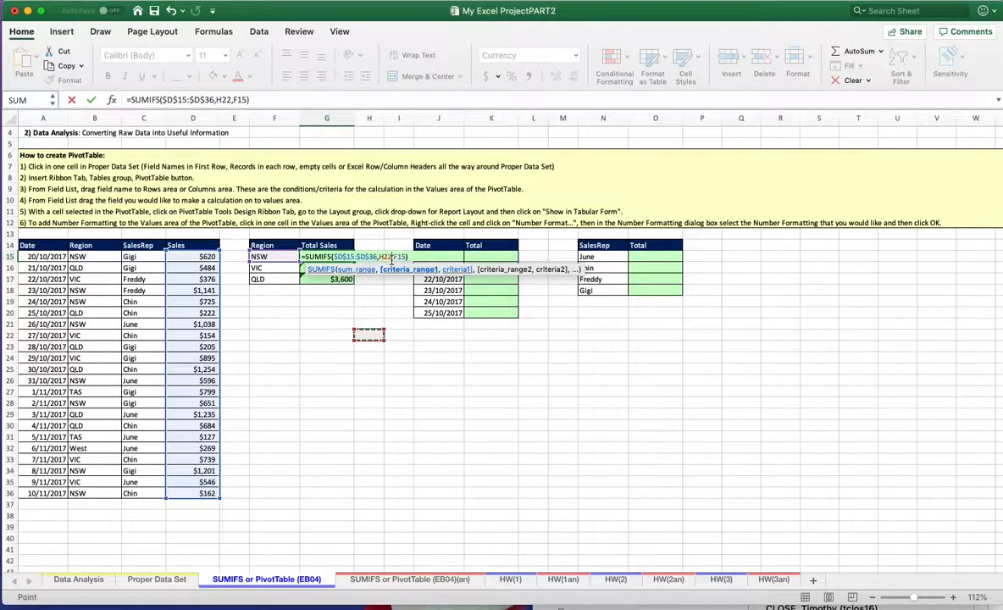
{"action": "key", "text": "super+z"}
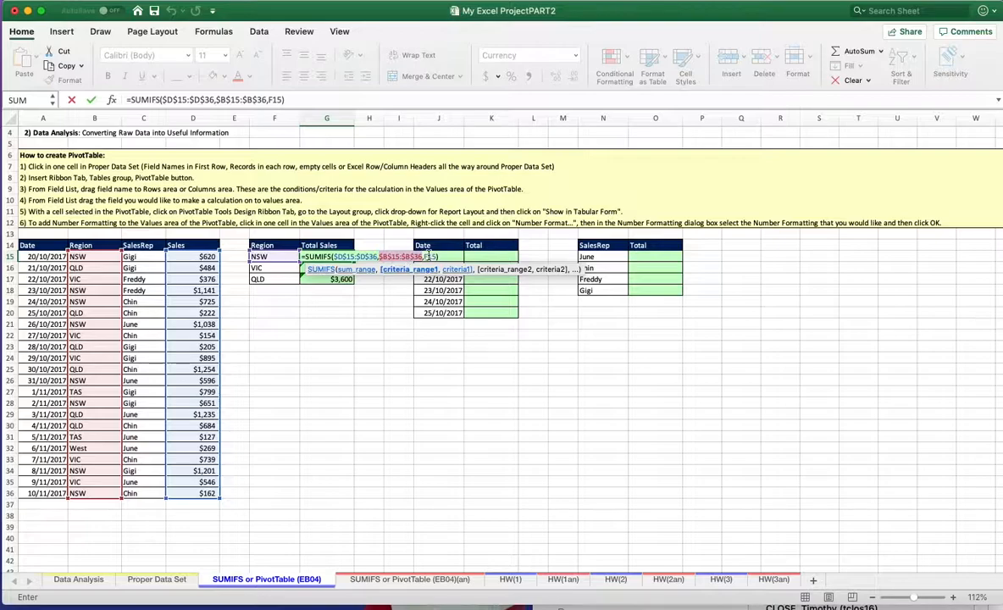
{"action": "left_click", "coordinate": [327, 99]}
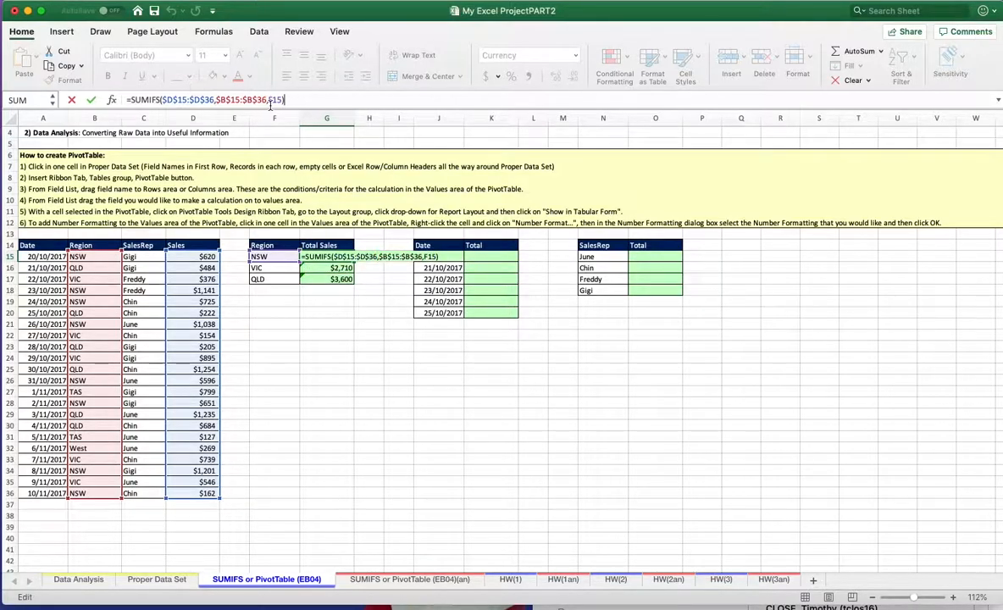
{"action": "key", "text": "Return"}
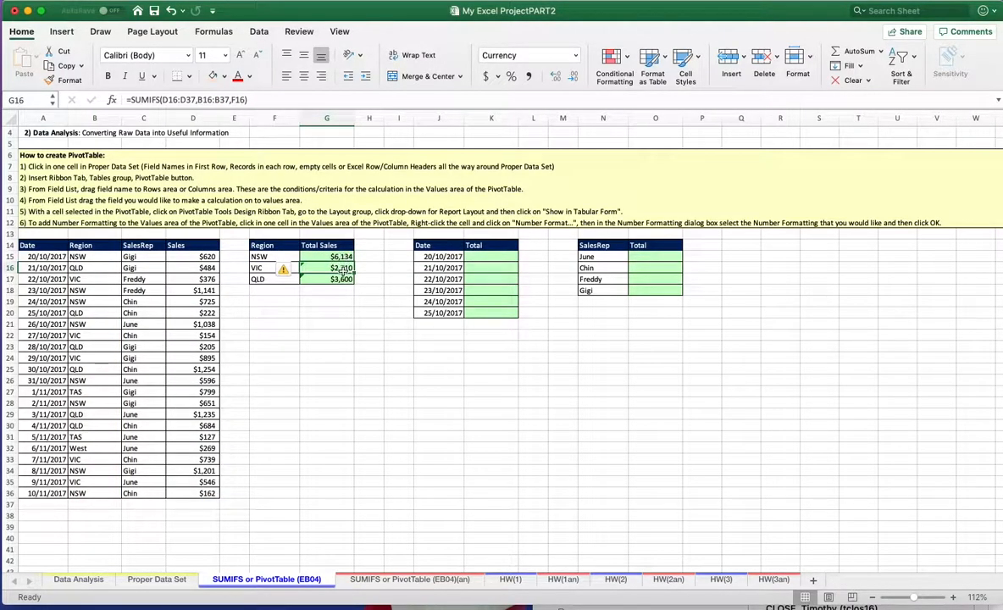
- Clear the old SUMIFS formulas from the VIC and QLD total cells G16:G17
{"action": "key", "text": "Delete"}
{"action": "key", "text": "Down"}
{"action": "key", "text": "Delete"}
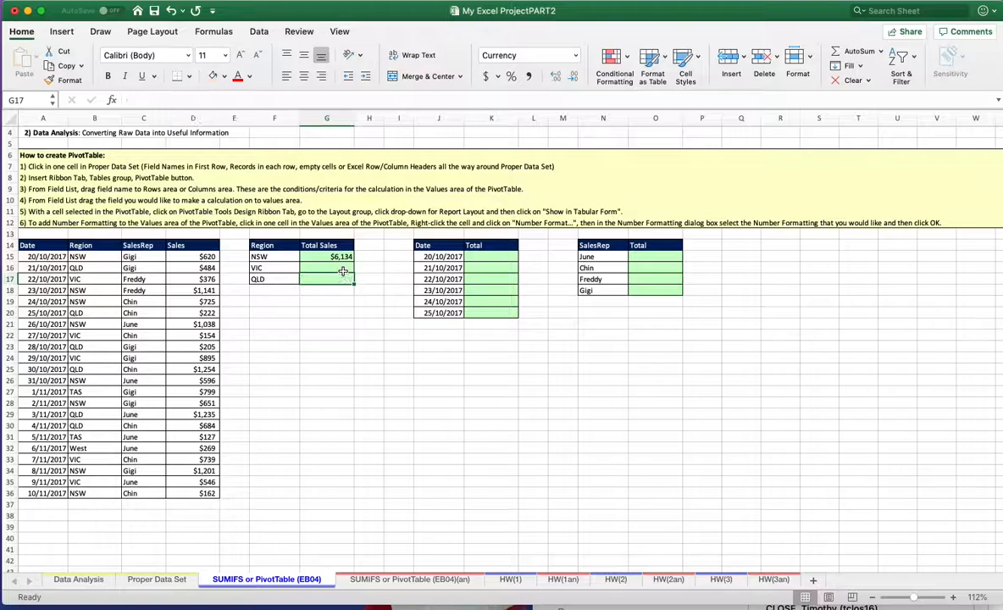
- Fill the corrected SUMIFS formula from G15 down to G16:G17 and check the references in G17
{"action": "left_click", "coordinate": [328, 255]}
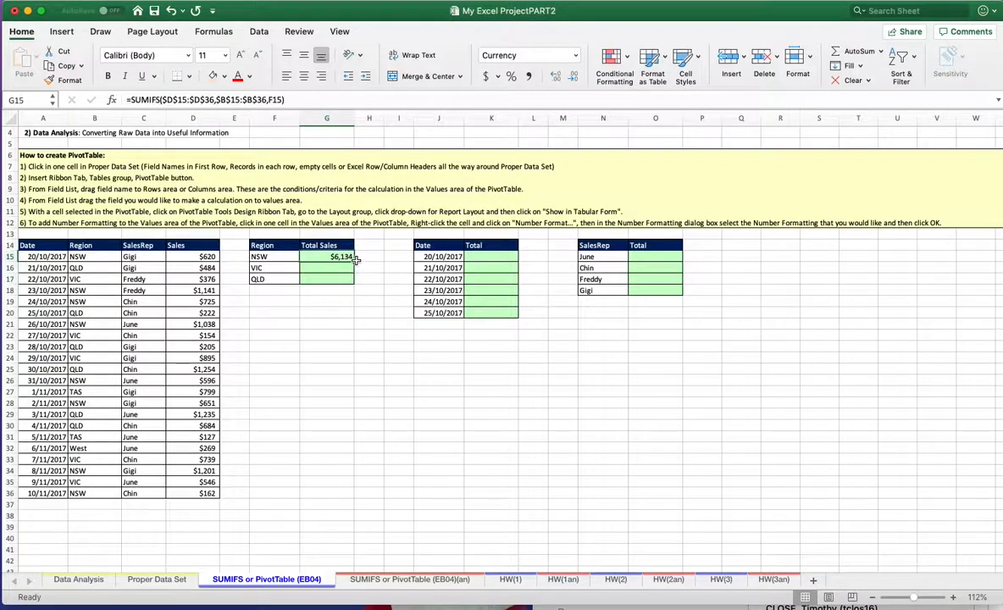
{"action": "left_click_drag", "start_coordinate": [354, 261], "coordinate": [349, 279]}
{"action": "left_click", "coordinate": [347, 348]}
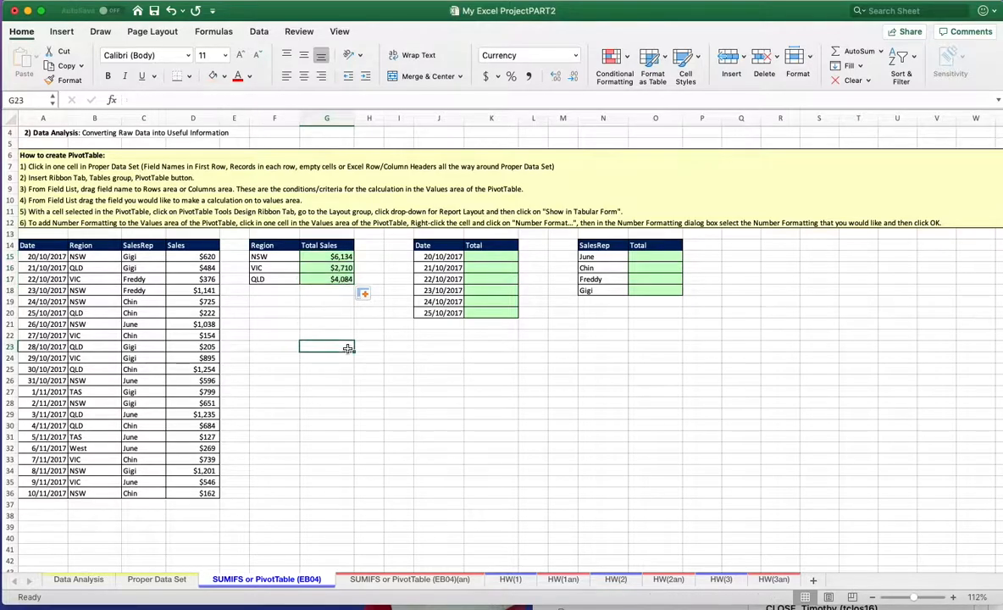
{"action": "left_click", "coordinate": [335, 284]}
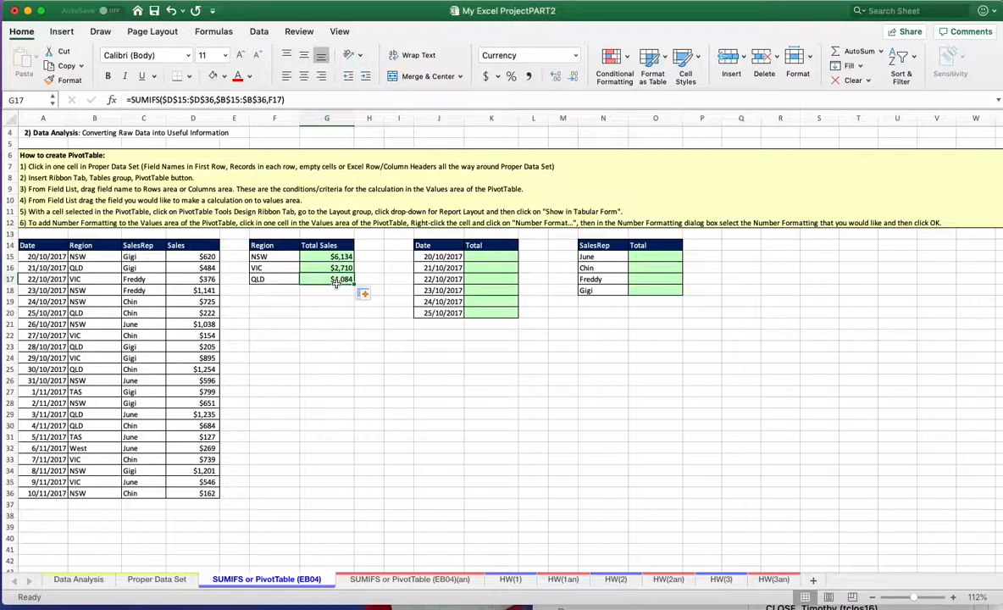
{"action": "double_click", "coordinate": [336, 284]}
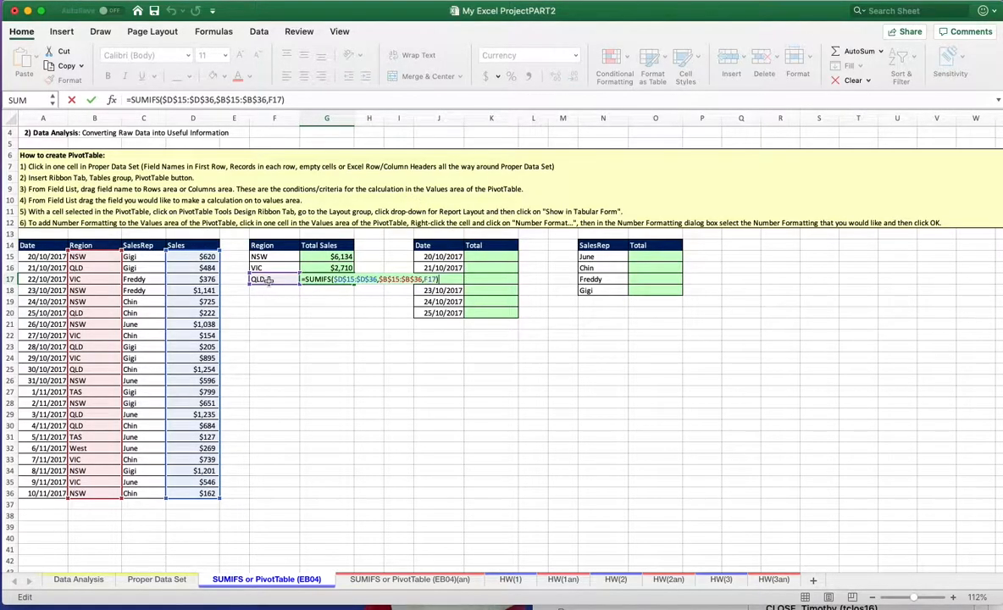
- Start a SUMIFS formula in K15 of the Date table with $D$15:$D$36 as absolute sum range
{"action": "left_click", "coordinate": [490, 255]}
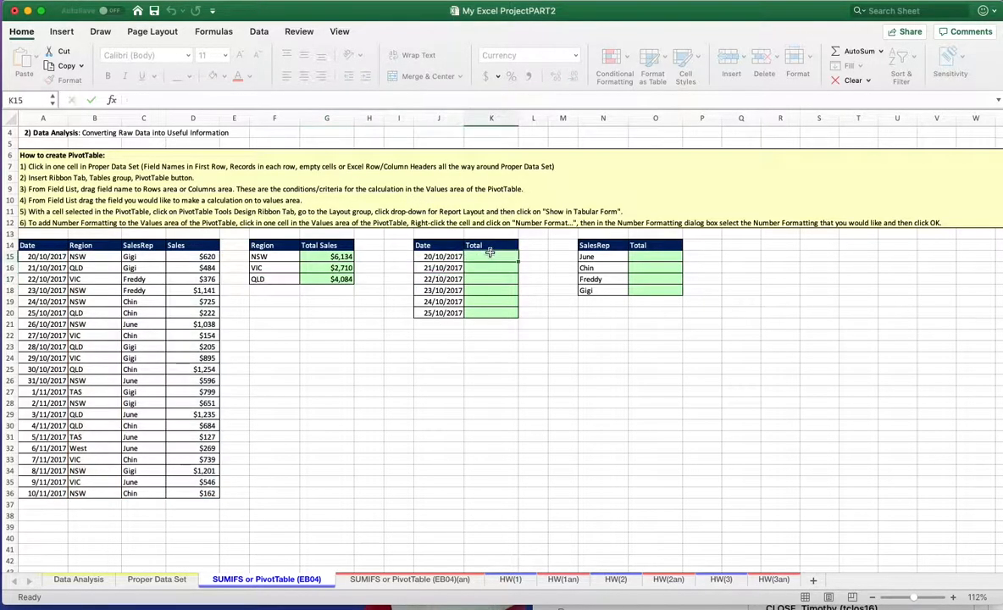
{"action": "type", "text": "=s"}
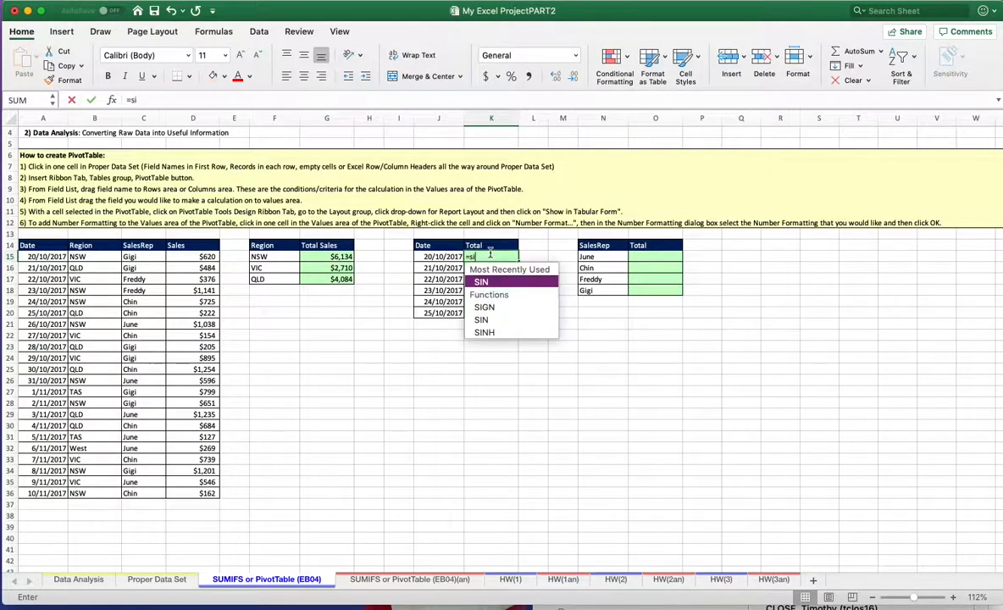
{"action": "type", "text": "umifs"}
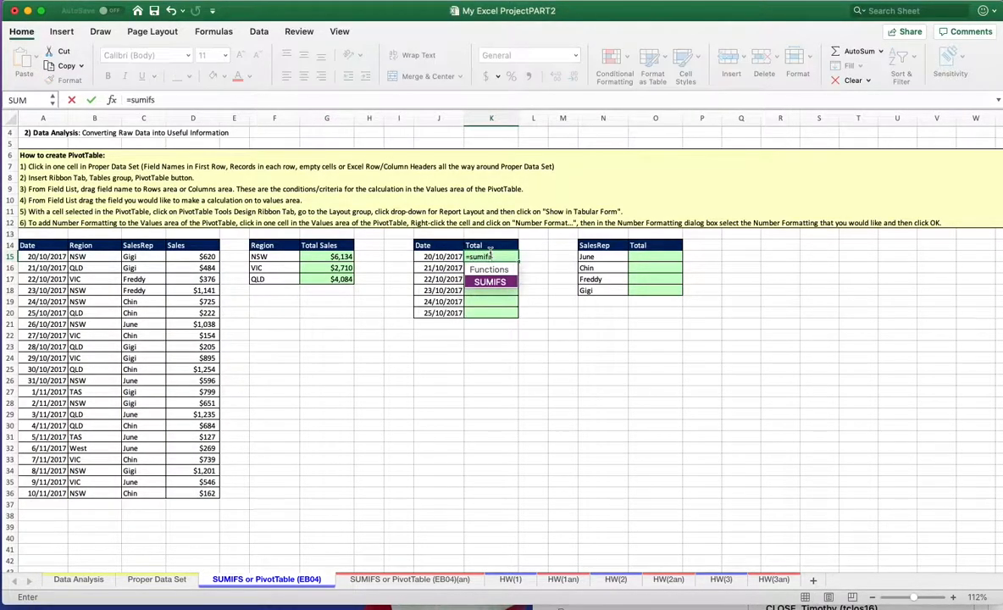
{"action": "type", "text": "("}
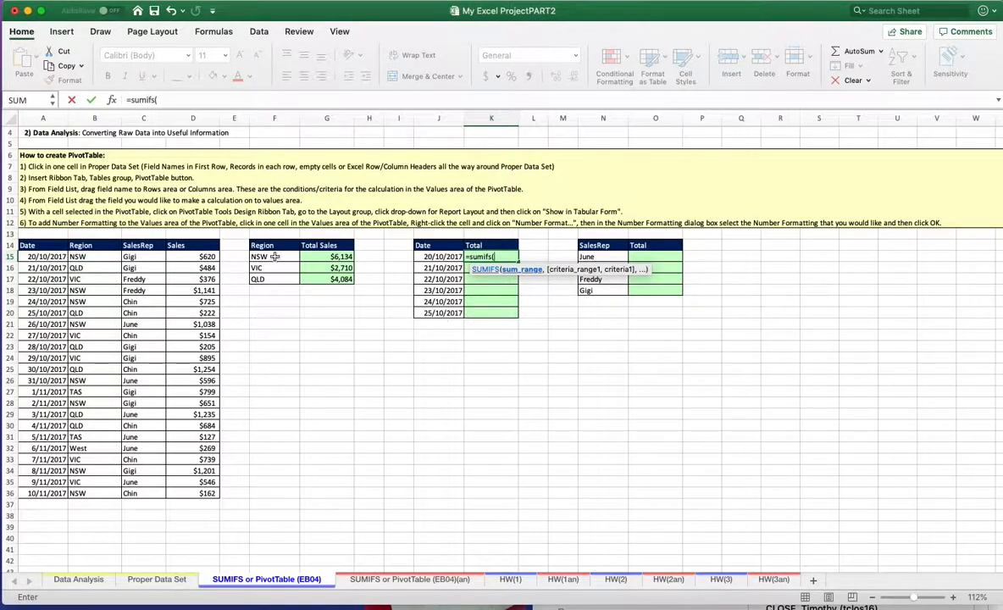
{"action": "left_click_drag", "start_coordinate": [203, 255], "coordinate": [193, 493]}
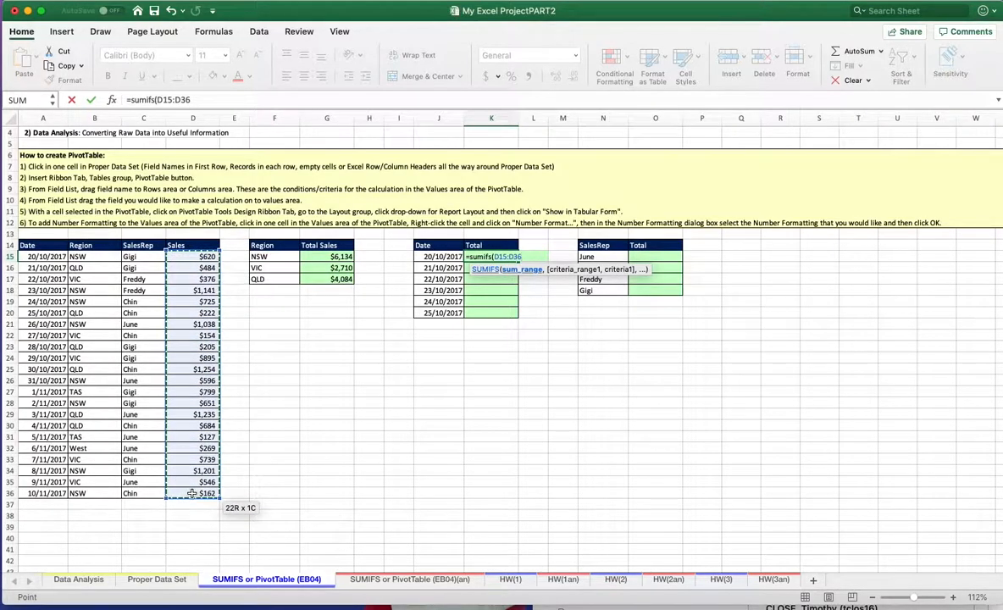
{"action": "key", "text": "F4"}
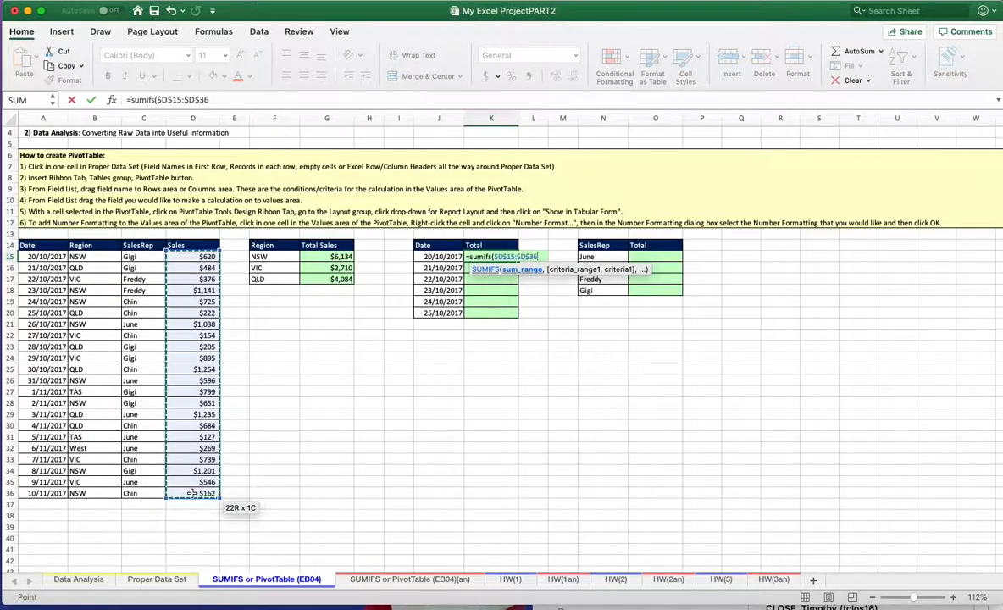
{"action": "type", "text": ","}
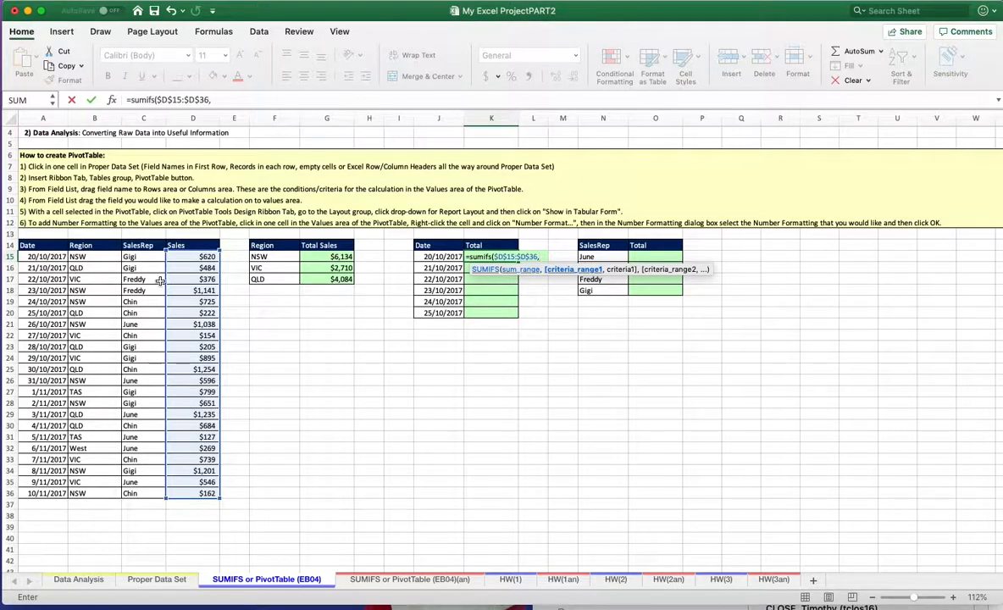
- Complete K15's SUMIFS formula with the absolute date range $A$15:$A$36 as criteria range and J15 as criterion
{"action": "left_click_drag", "start_coordinate": [42, 256], "coordinate": [35, 493]}
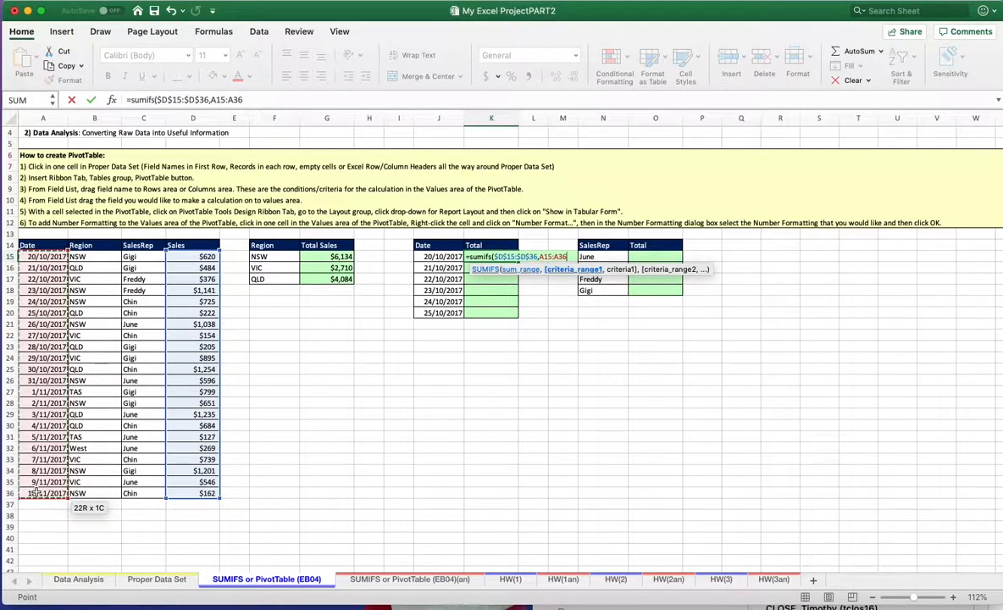
{"action": "key", "text": "F4"}
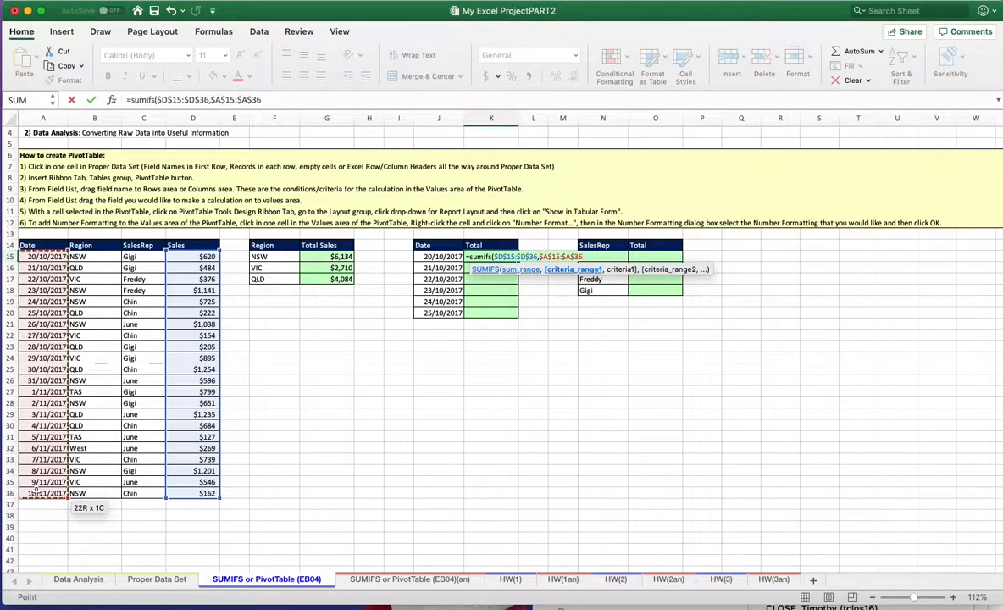
{"action": "type", "text": ","}
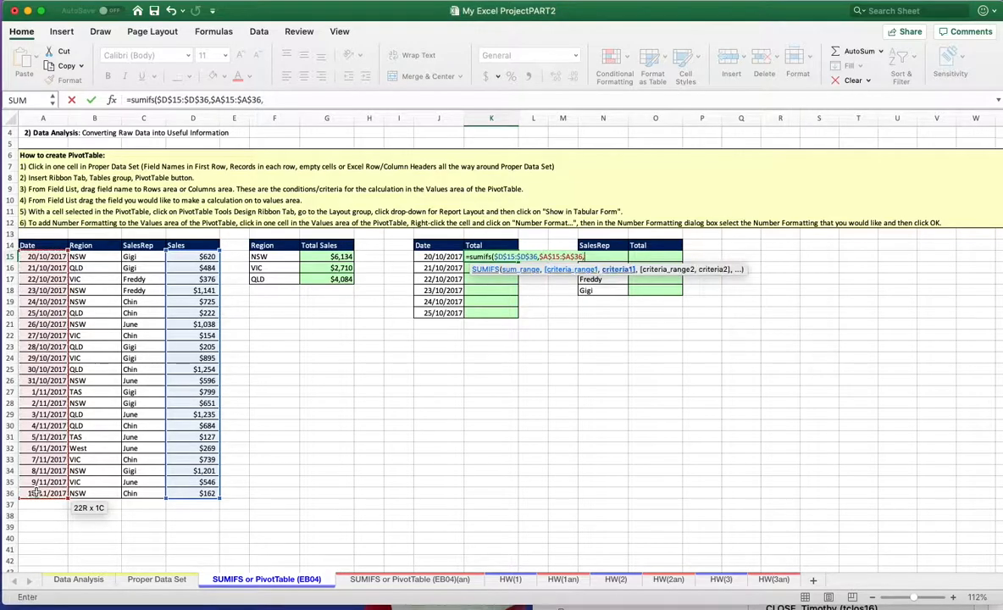
{"action": "left_click", "coordinate": [442, 257]}
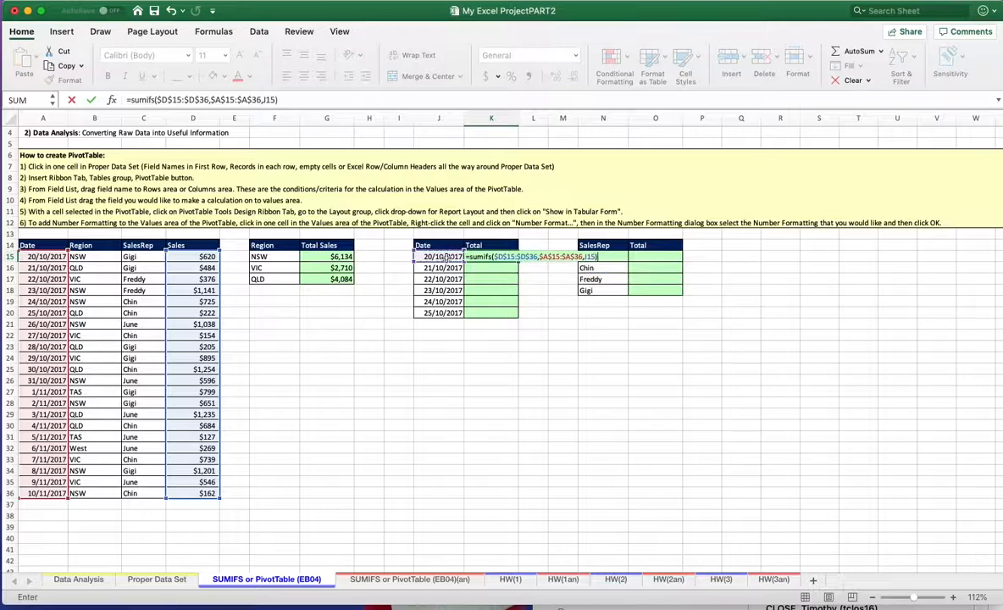
{"action": "key", "text": "Return"}
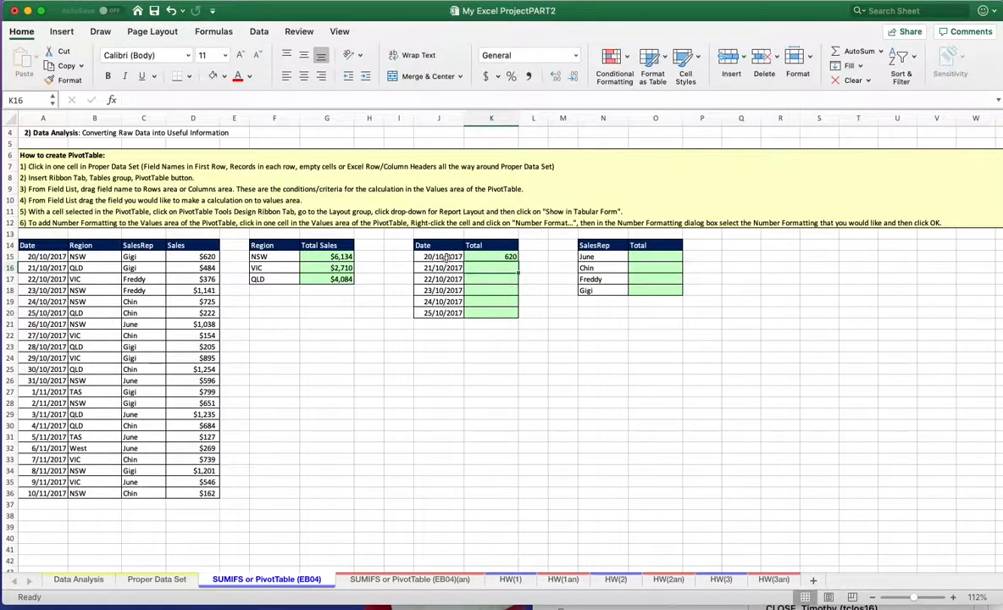
- Fill the date total formula from K15 down to K16:K20 and check the references in K20
{"action": "left_click", "coordinate": [514, 257]}
{"action": "left_click_drag", "start_coordinate": [516, 259], "coordinate": [511, 313]}
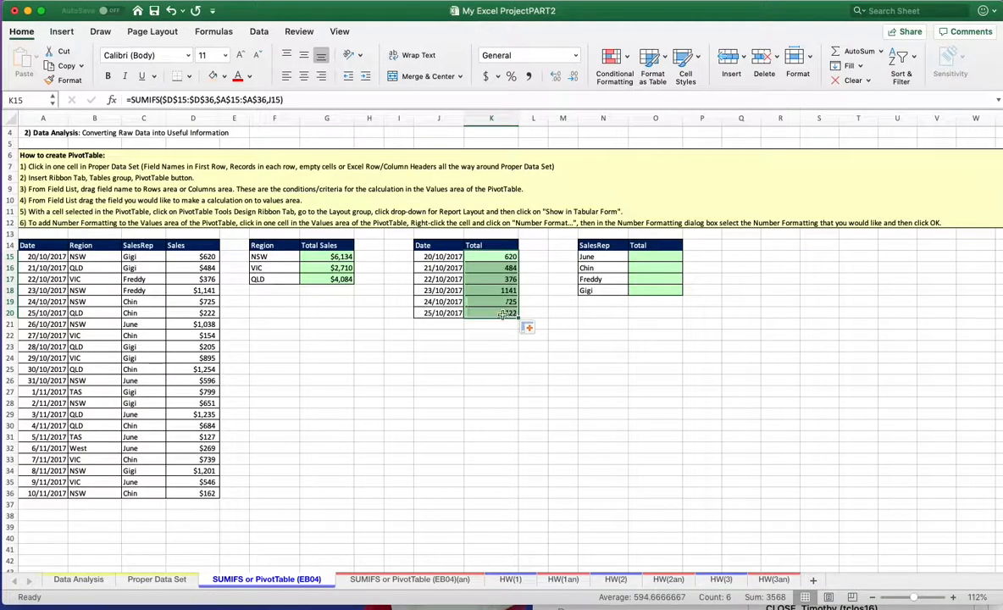
{"action": "left_click", "coordinate": [492, 329]}
{"action": "left_click", "coordinate": [489, 315]}
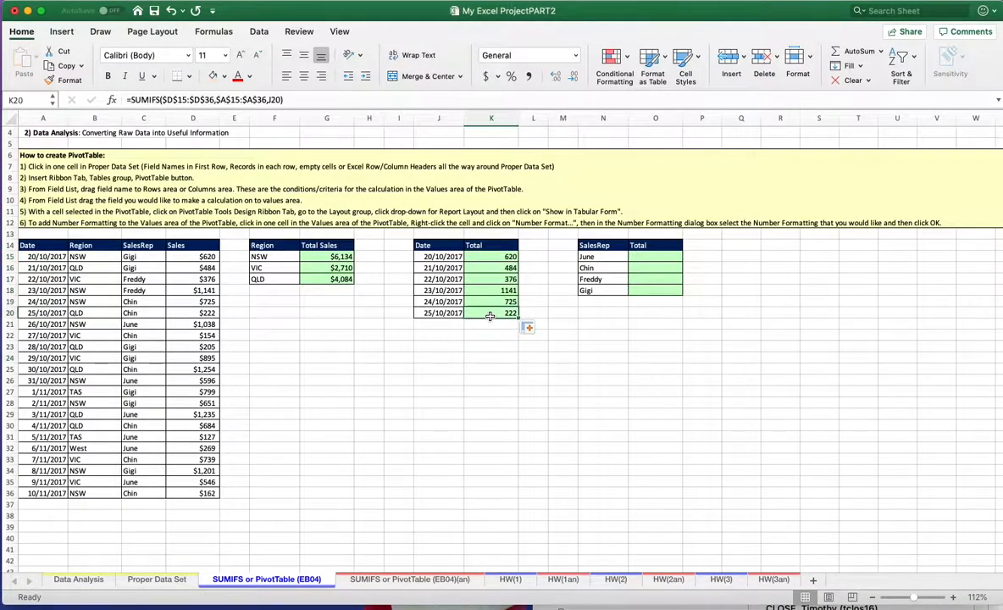
{"action": "double_click", "coordinate": [490, 315]}
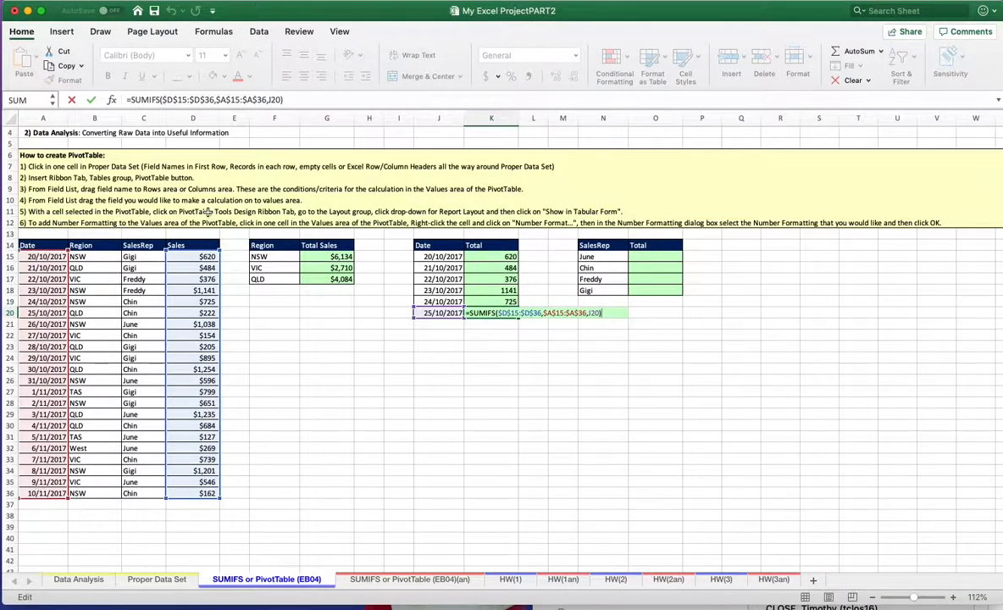
{"action": "left_click", "coordinate": [535, 415]}
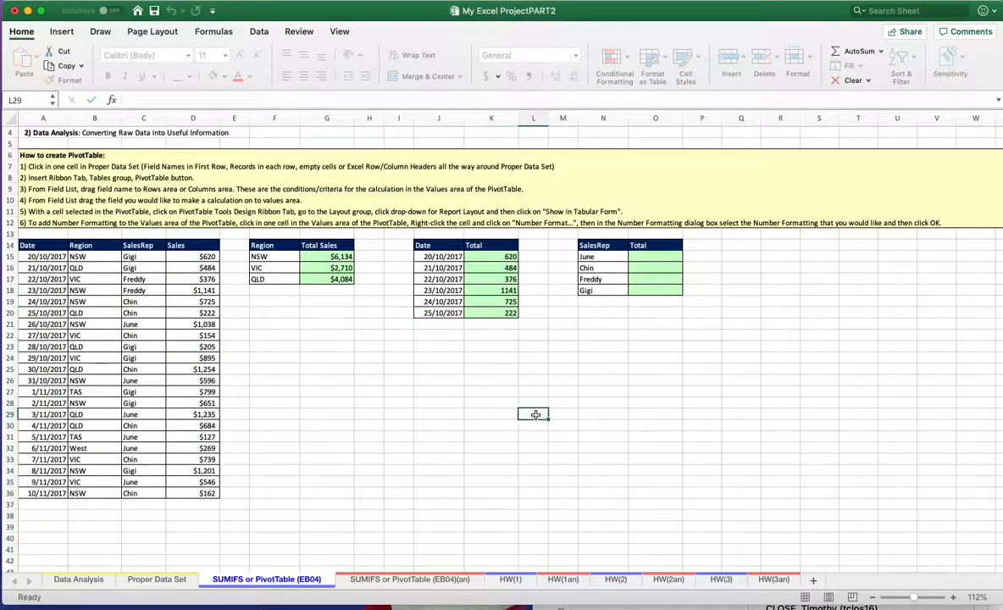
- Start a SUMIFS formula in O15 of the SalesRep table with $D$15:$D$36 as the absolute sum range
{"action": "left_click", "coordinate": [661, 259]}
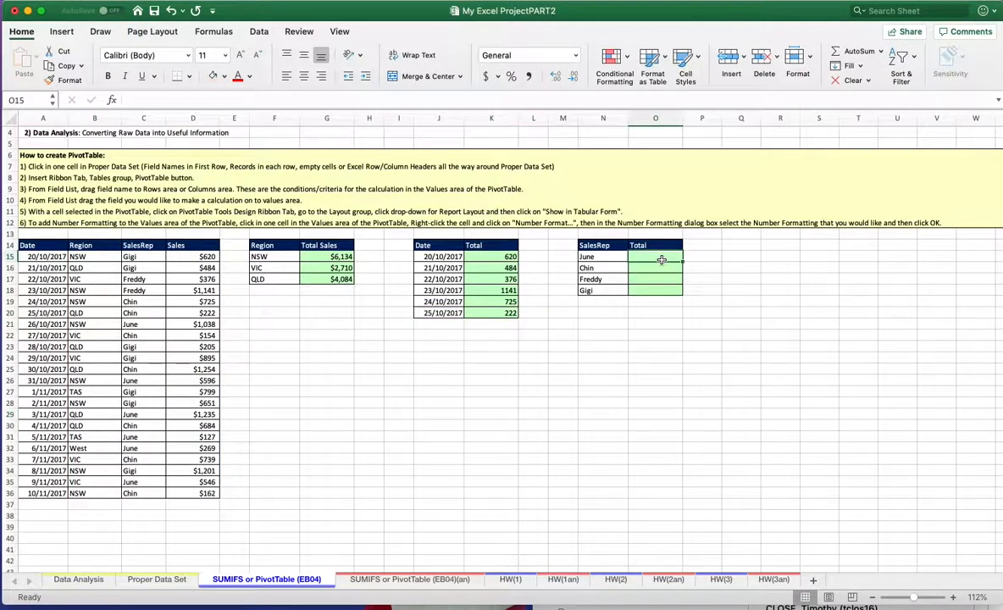
{"action": "type", "text": "="}
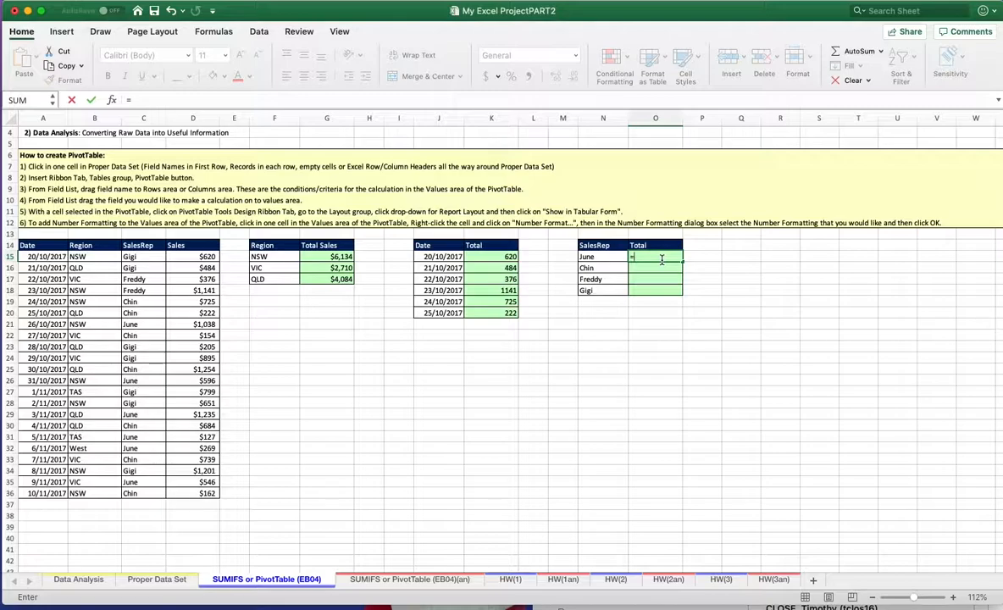
{"action": "type", "text": "s"}
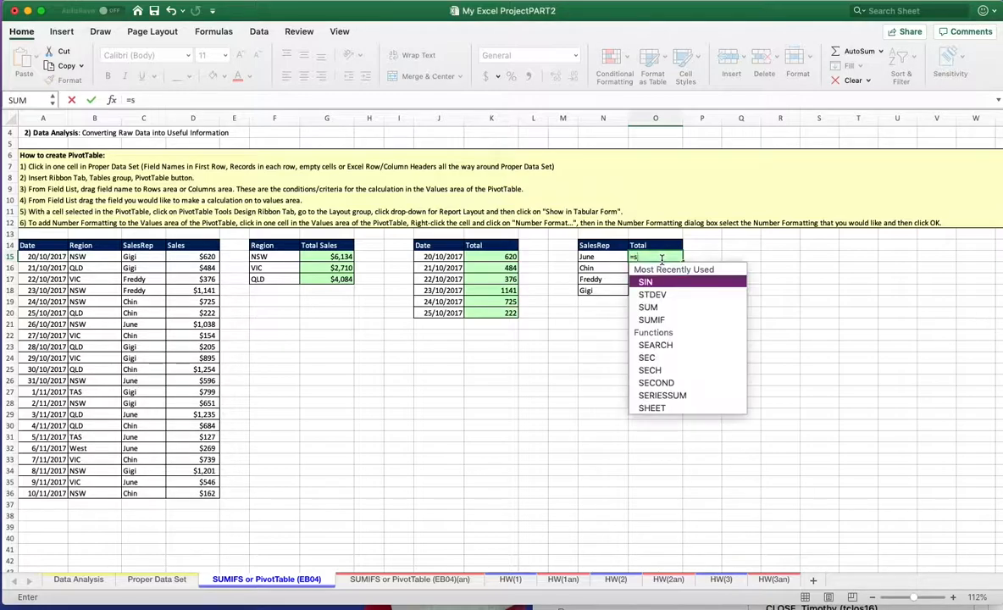
{"action": "type", "text": "umifs("}
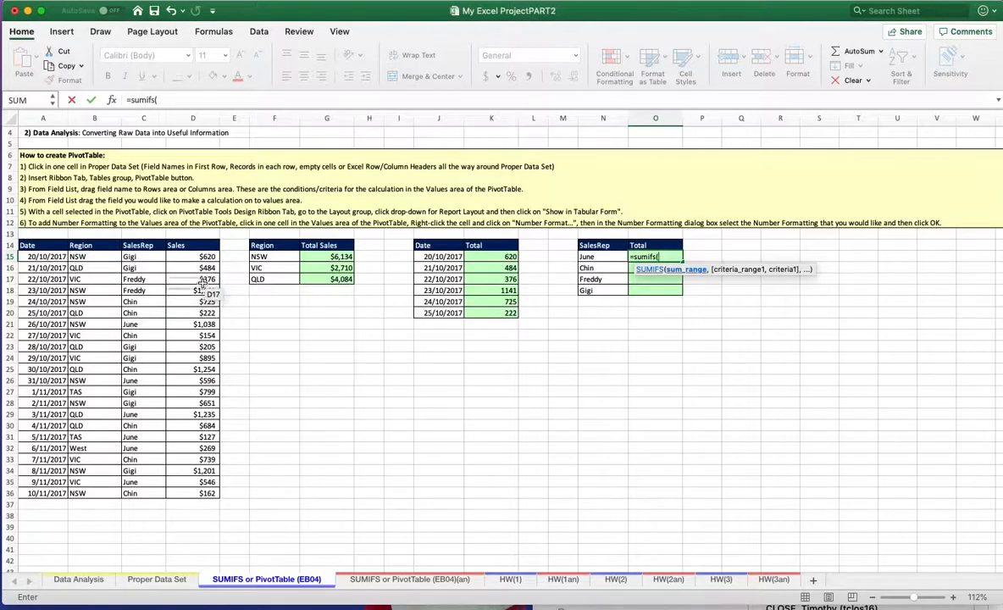
{"action": "left_click_drag", "start_coordinate": [193, 256], "coordinate": [206, 493]}
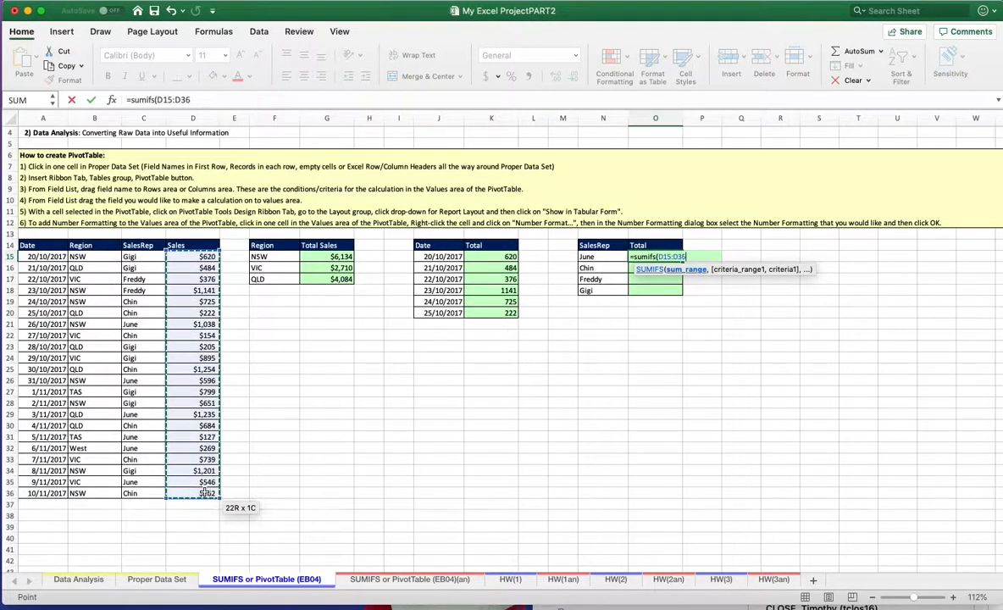
{"action": "key", "text": "F4"}
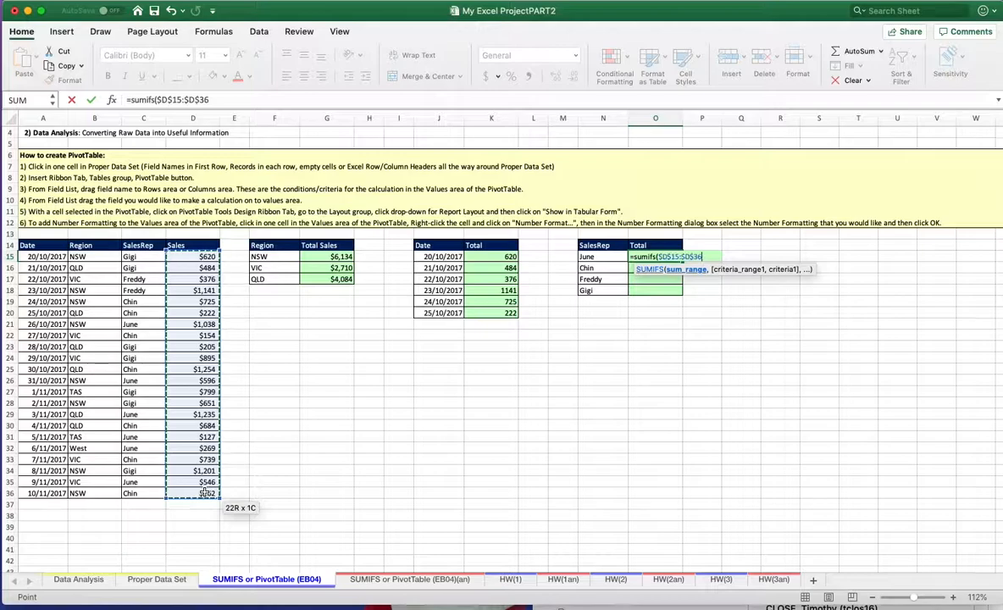
{"action": "type", "text": ","}
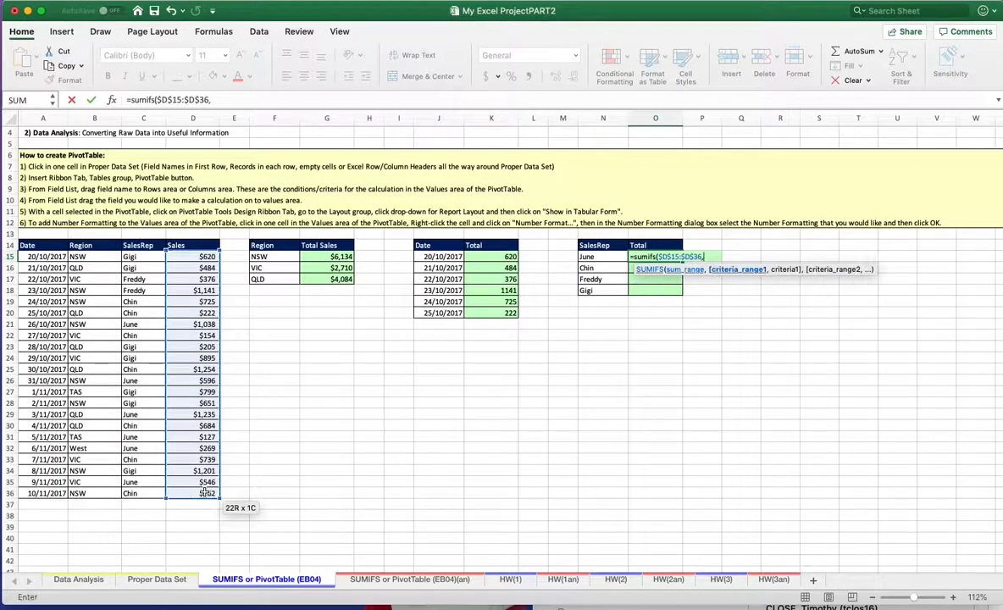
- Complete O15's SUMIFS formula with the absolute SalesRep range $C$15:$C$36 as criteria range and N15 as criterion
{"action": "left_click_drag", "start_coordinate": [135, 257], "coordinate": [125, 491]}
{"action": "key", "text": "F4"}
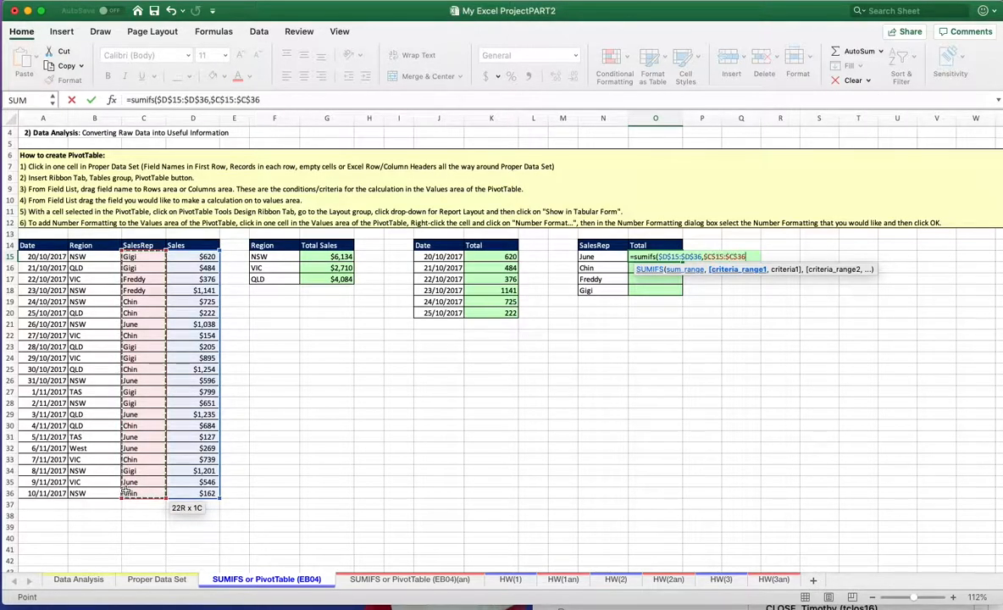
{"action": "type", "text": ","}
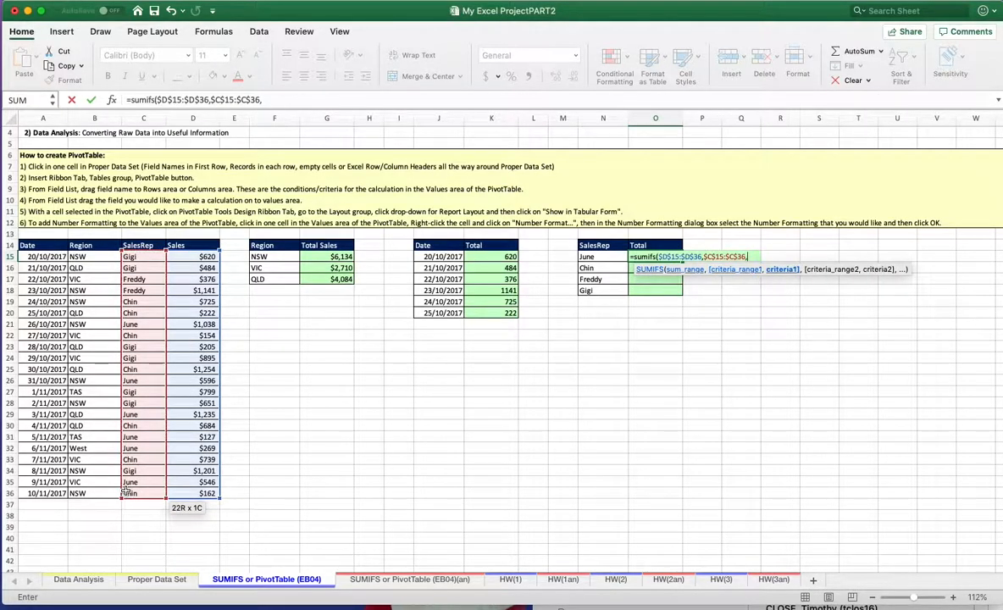
{"action": "left_click", "coordinate": [595, 256]}
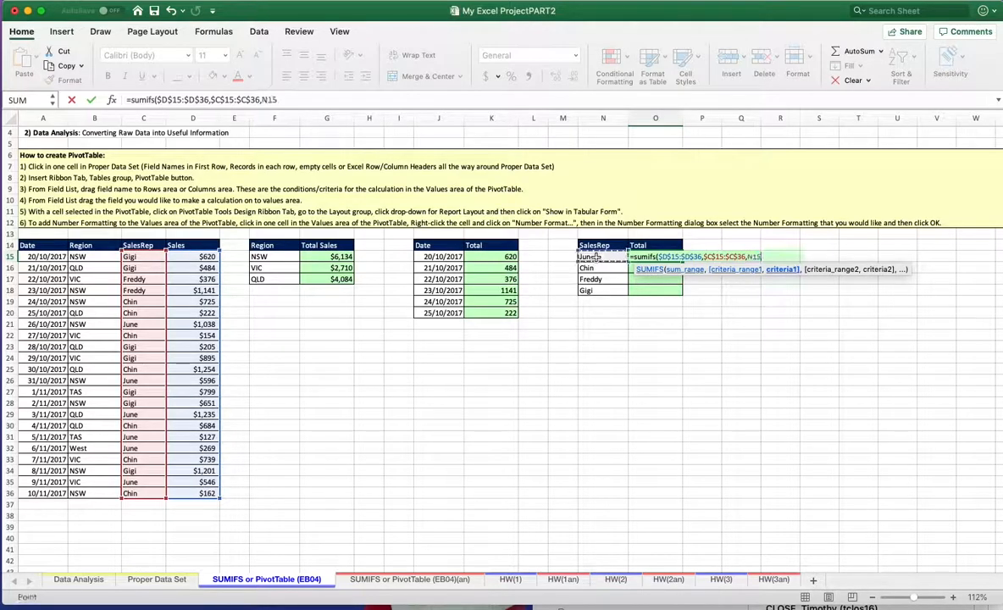
{"action": "type", "text": ")"}
{"action": "key", "text": "Return"}
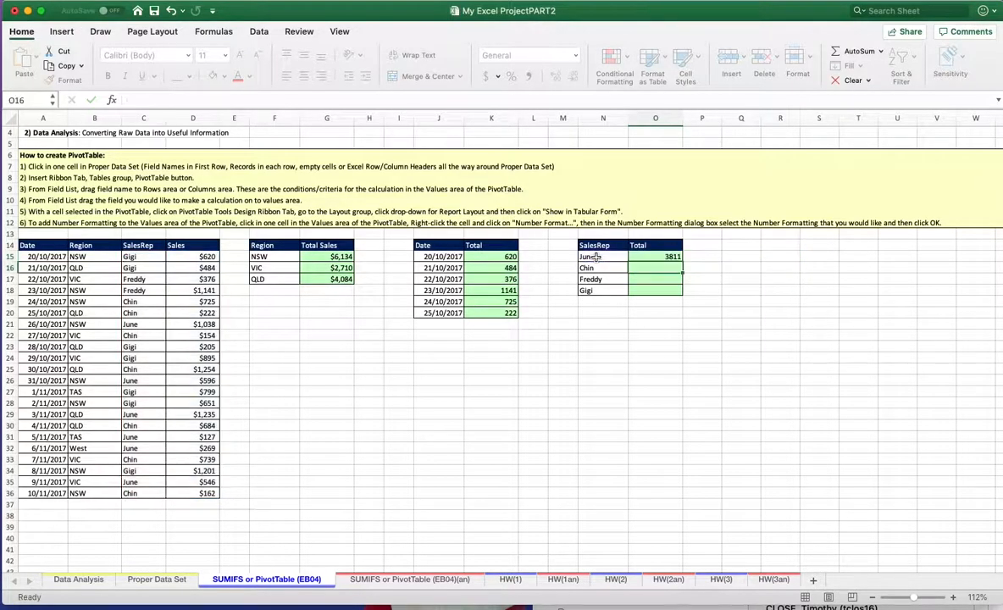
- Fill the sales rep total formula from O15 down to O16:O18
{"action": "left_click", "coordinate": [653, 256]}
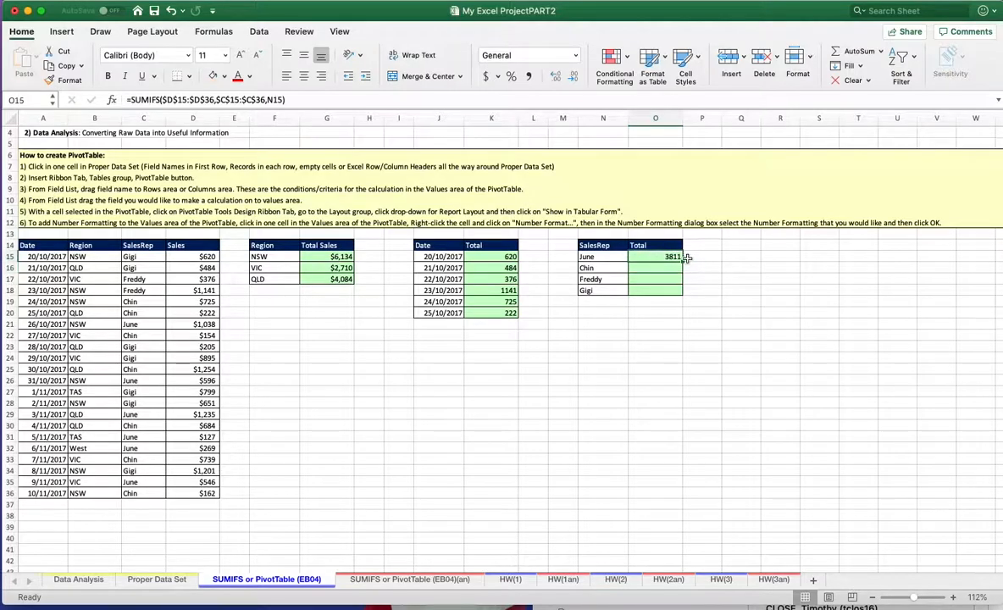
{"action": "left_click_drag", "start_coordinate": [682, 261], "coordinate": [675, 293]}
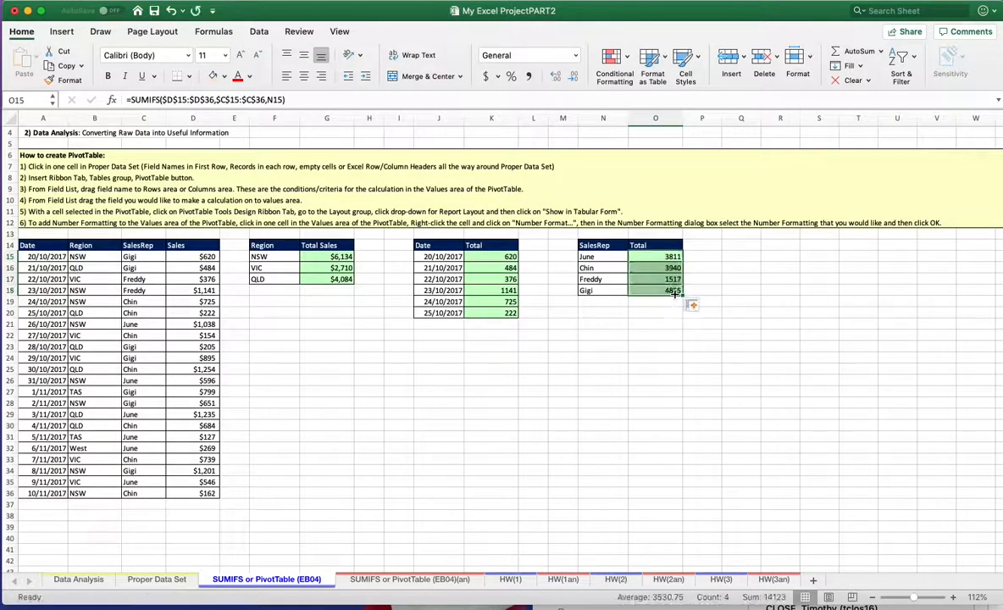
{"action": "left_click", "coordinate": [668, 349]}
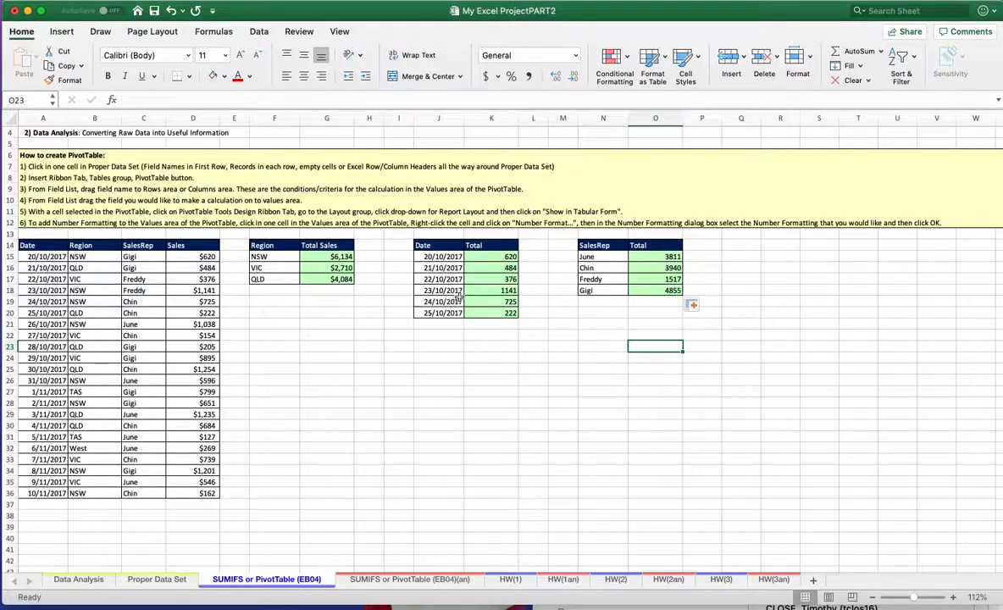
{"action": "left_click", "coordinate": [584, 292]}
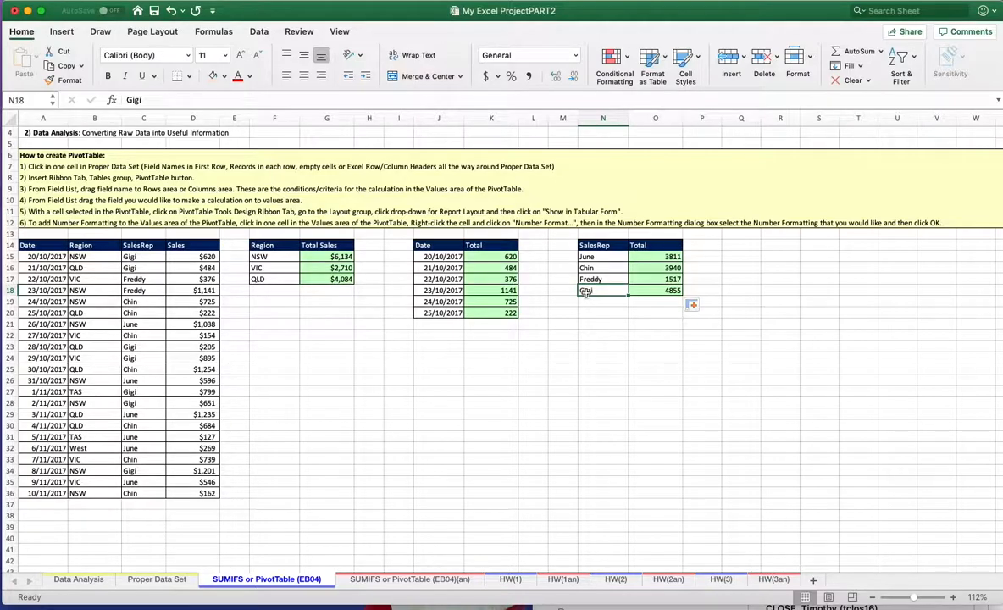
{"action": "left_click", "coordinate": [534, 343]}
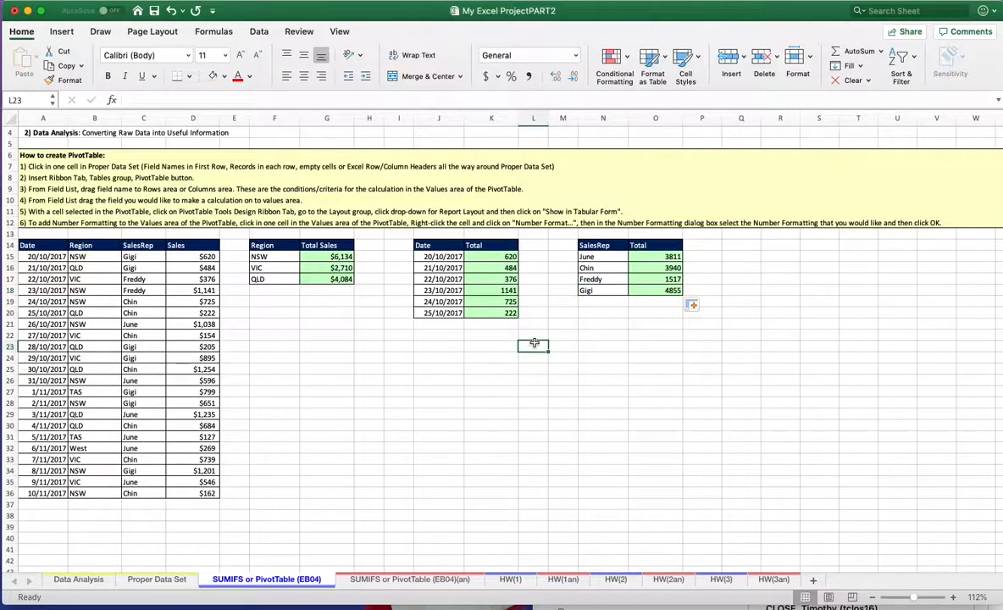
{"action": "key", "text": "Left"}
{"action": "key", "text": "Left"}
{"action": "key", "text": "Left"}
{"action": "key", "text": "Left"}
{"action": "key", "text": "Left"}
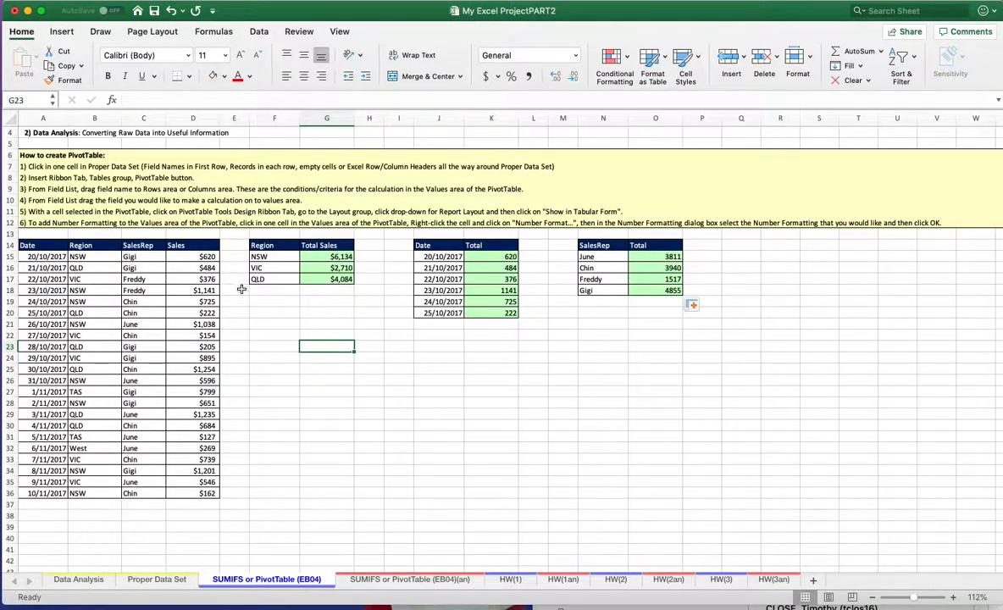
- Try to create a PivotTable on a new worksheet with cell F24 as the source range
{"action": "left_click", "coordinate": [184, 333]}
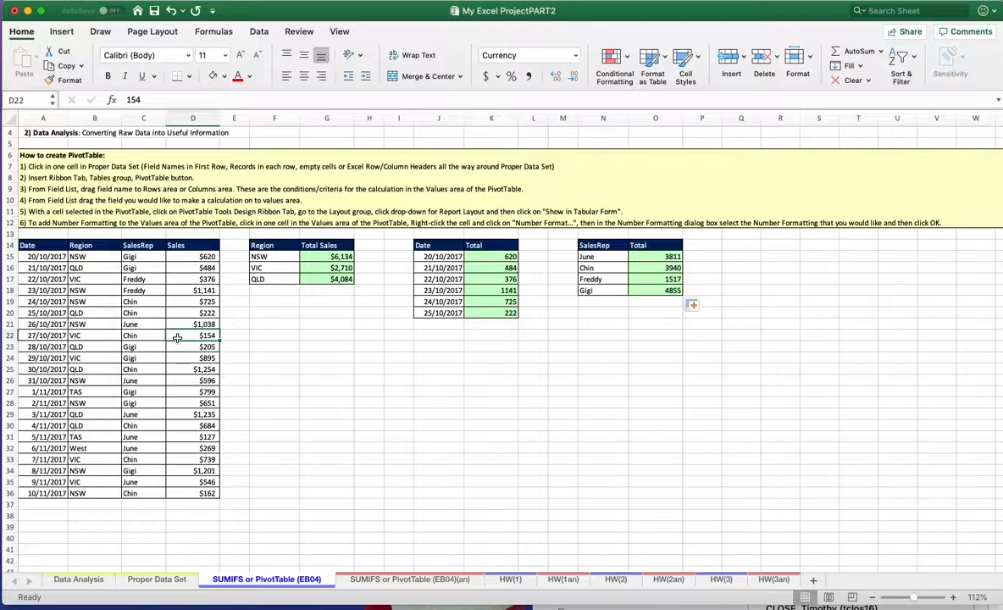
{"action": "right_click", "coordinate": [177, 337]}
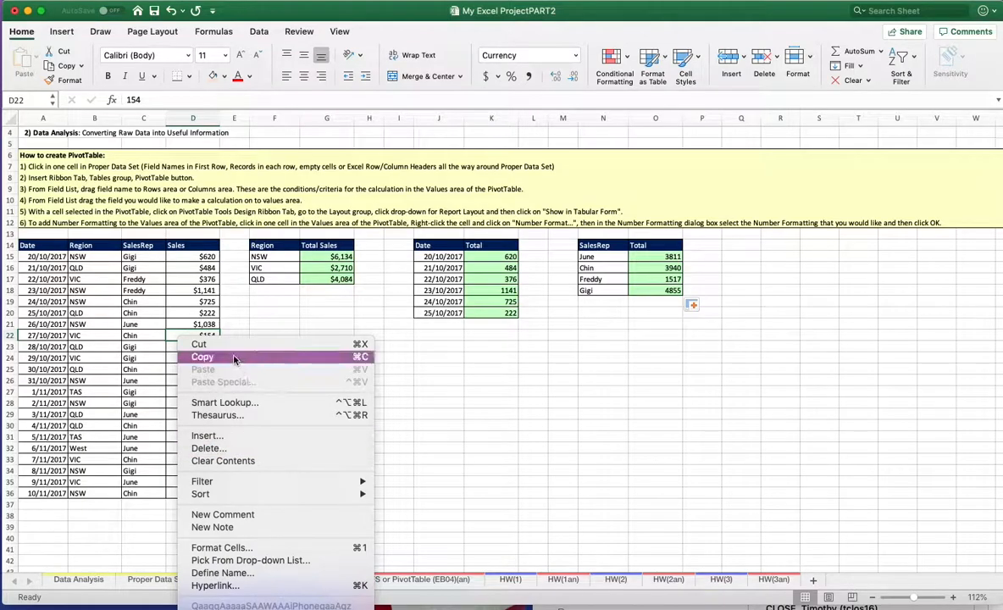
{"action": "mouse_move", "coordinate": [221, 482]}
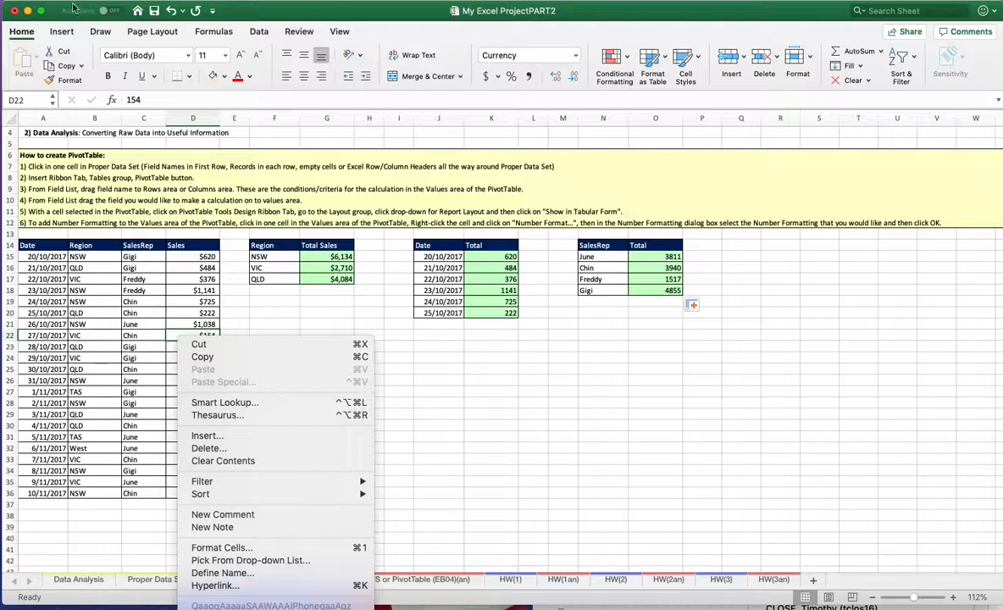
{"action": "left_click", "coordinate": [62, 32]}
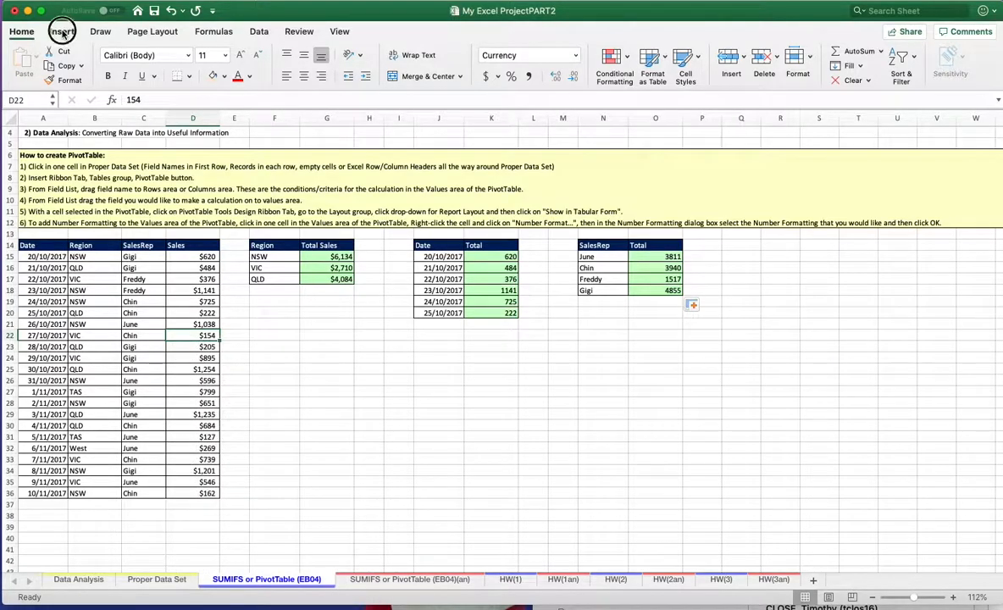
{"action": "left_click", "coordinate": [62, 32]}
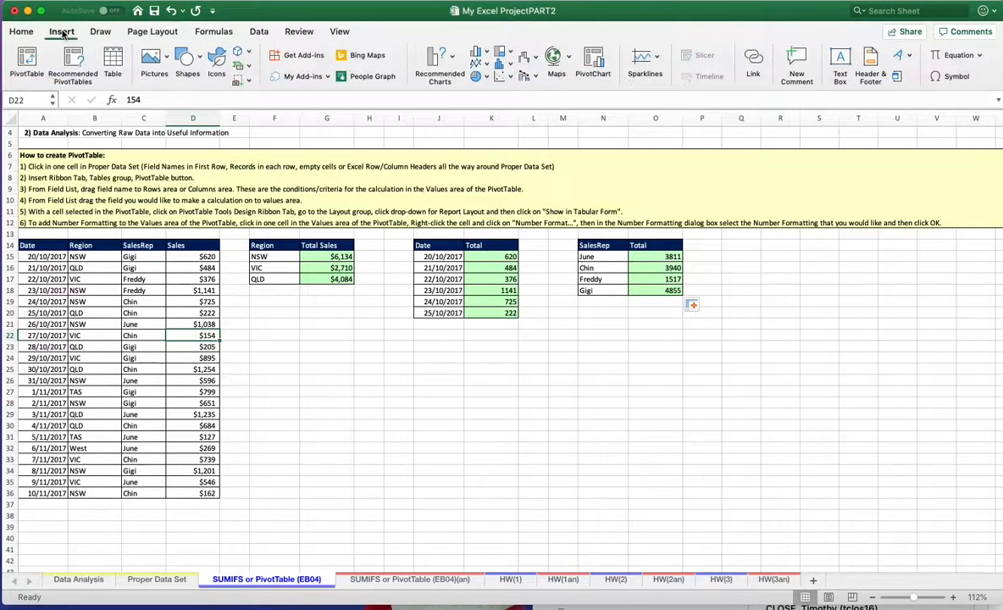
{"action": "left_click", "coordinate": [27, 61]}
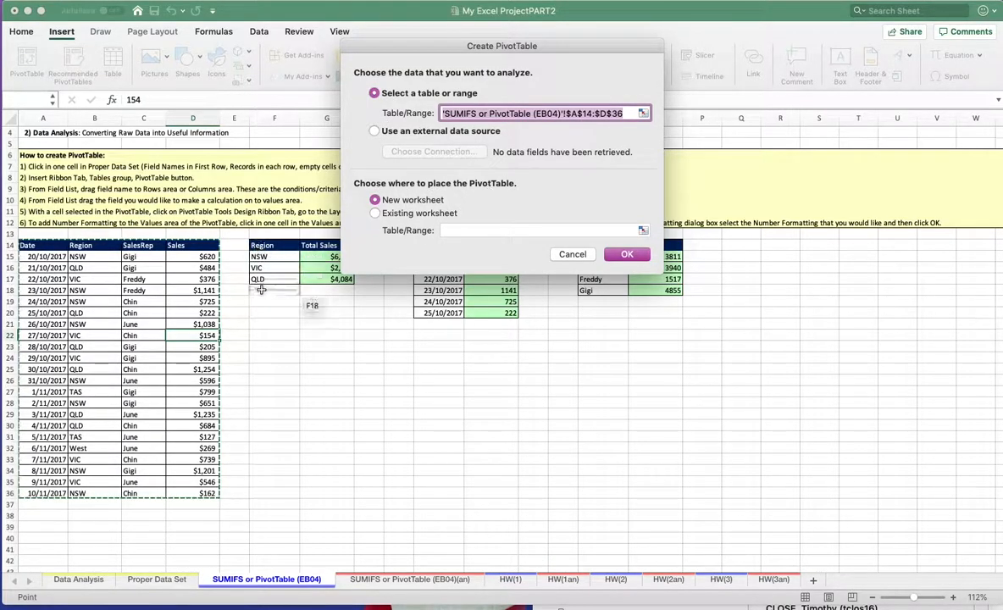
{"action": "left_click", "coordinate": [263, 357]}
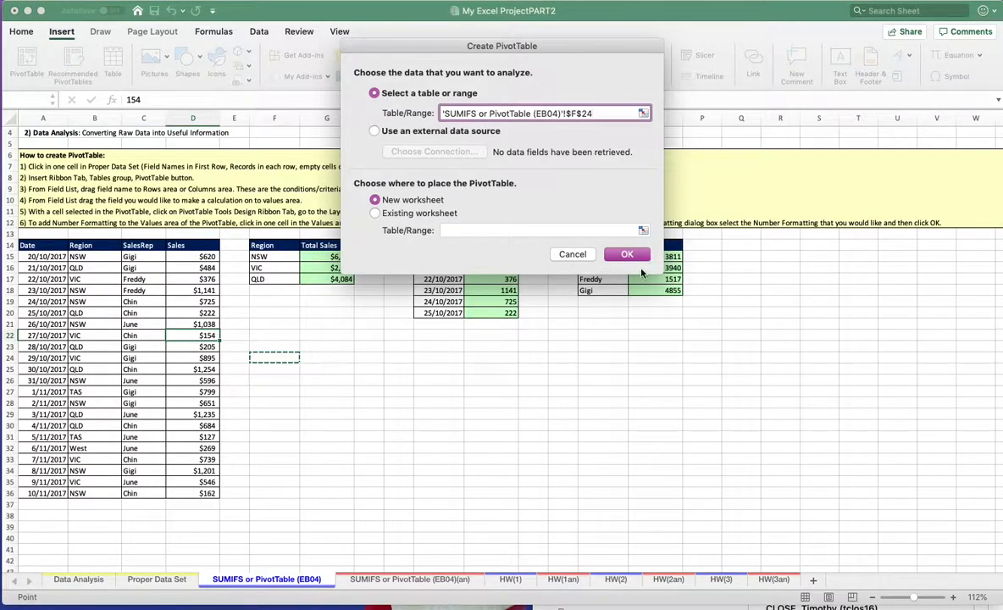
{"action": "left_click", "coordinate": [636, 254]}
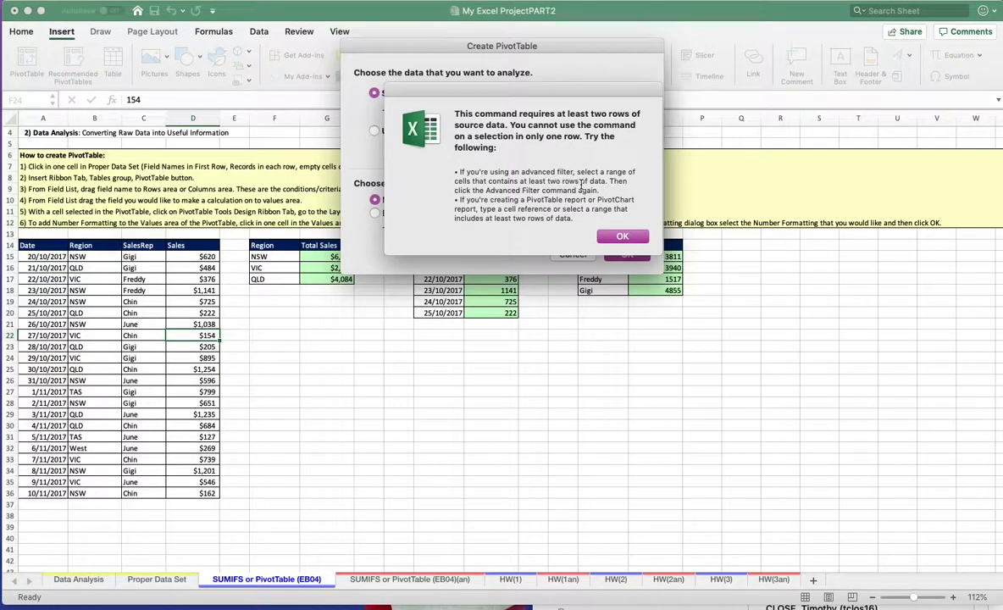
{"action": "left_click", "coordinate": [619, 237]}
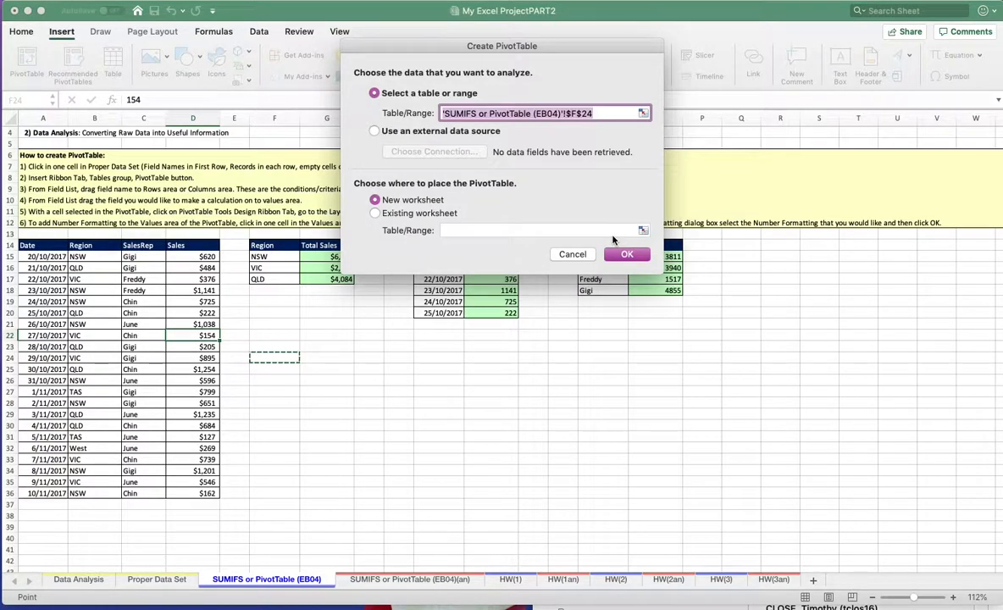
- Try to place the PivotTable at F22 of the existing worksheet, and abandon its creation
{"action": "left_click", "coordinate": [416, 213]}
{"action": "left_click", "coordinate": [262, 336]}
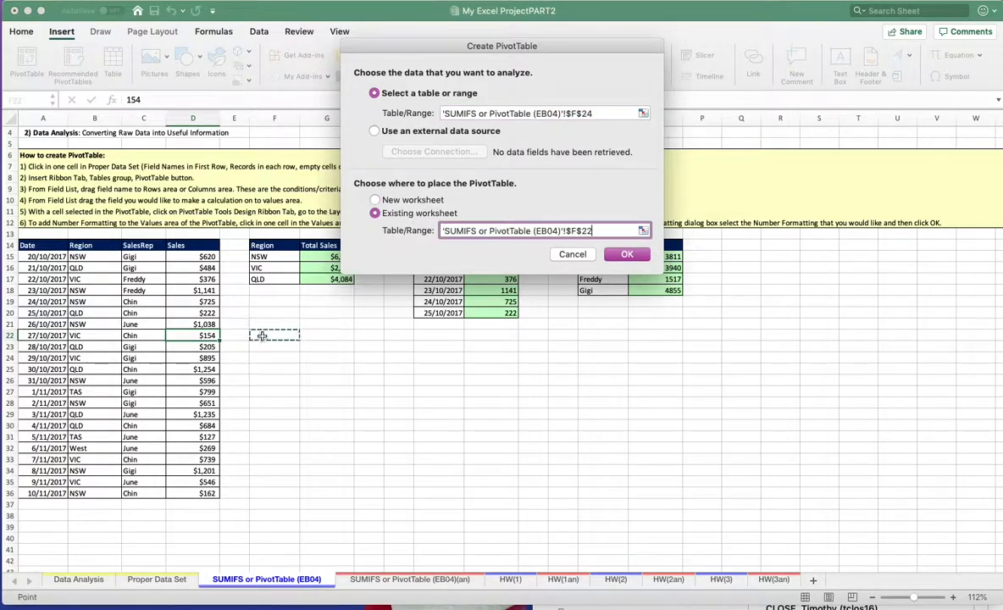
{"action": "left_click", "coordinate": [631, 255]}
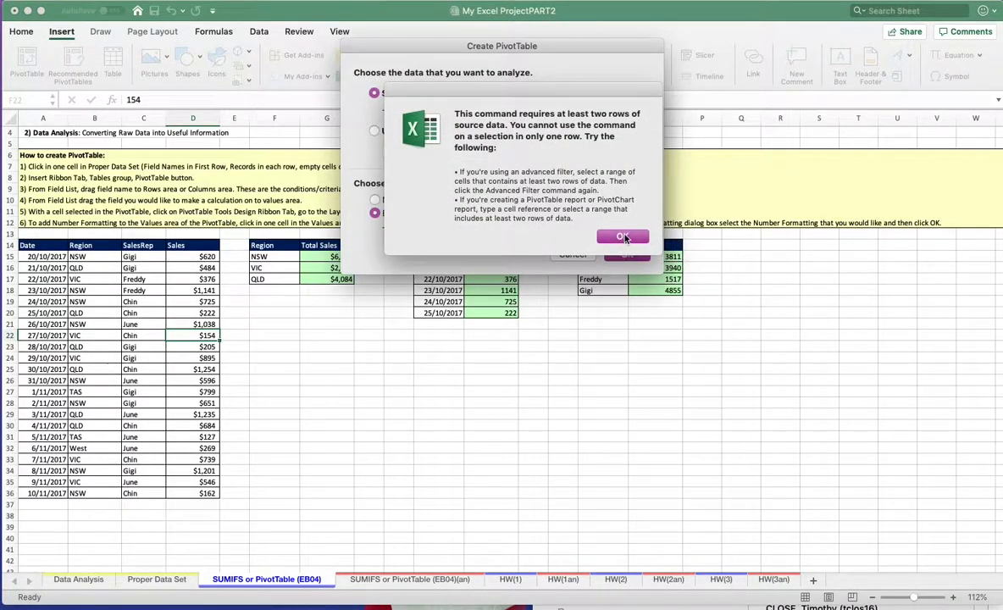
{"action": "left_click", "coordinate": [624, 237]}
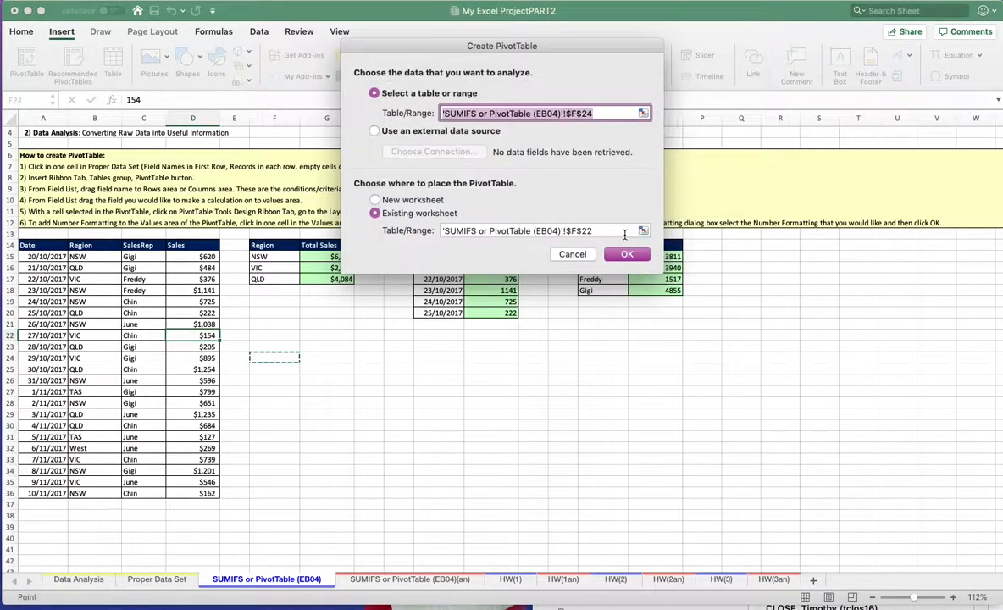
{"action": "left_click", "coordinate": [572, 255]}
- Create a PivotTable from the sales data $A$14:$D$36 and place it on the existing worksheet at F23
{"action": "left_click", "coordinate": [125, 345]}
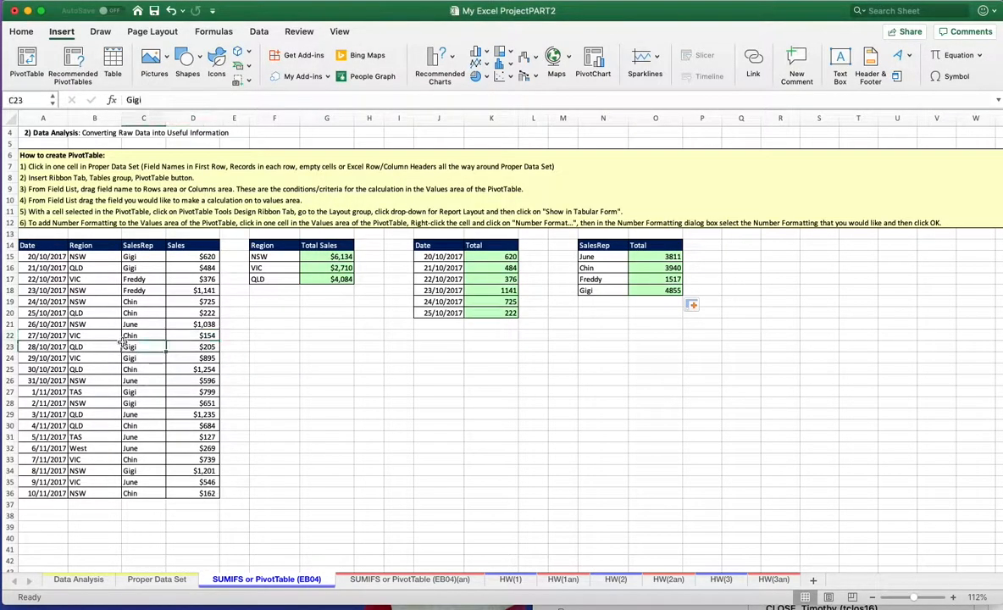
{"action": "left_click", "coordinate": [178, 301]}
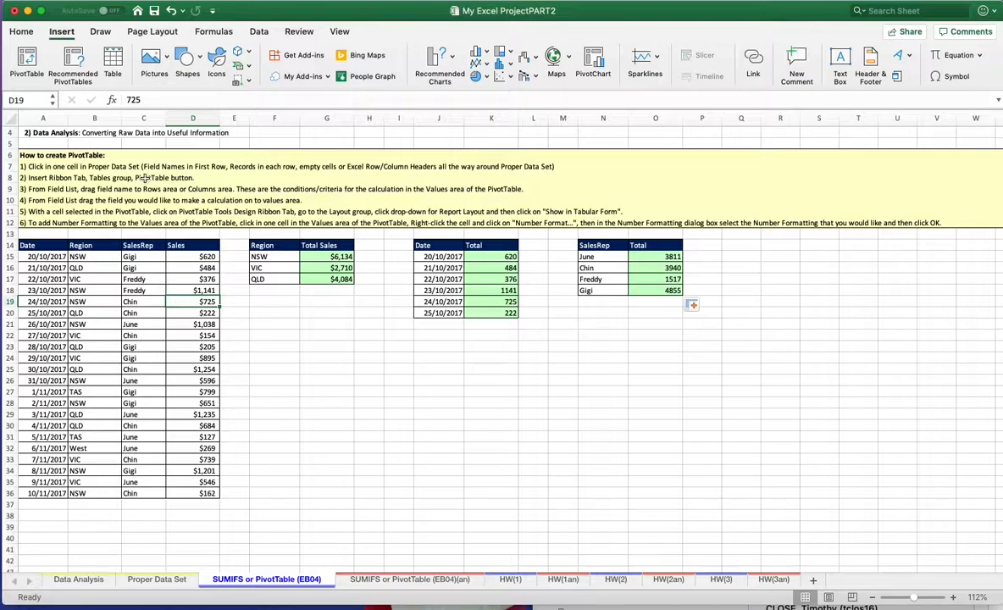
{"action": "left_click", "coordinate": [26, 56]}
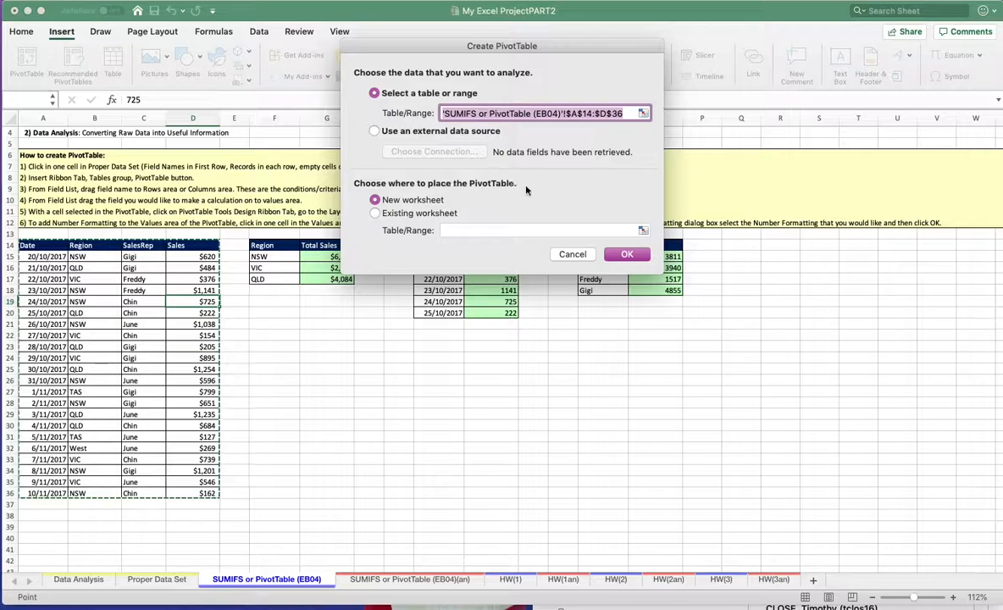
{"action": "left_click", "coordinate": [386, 218]}
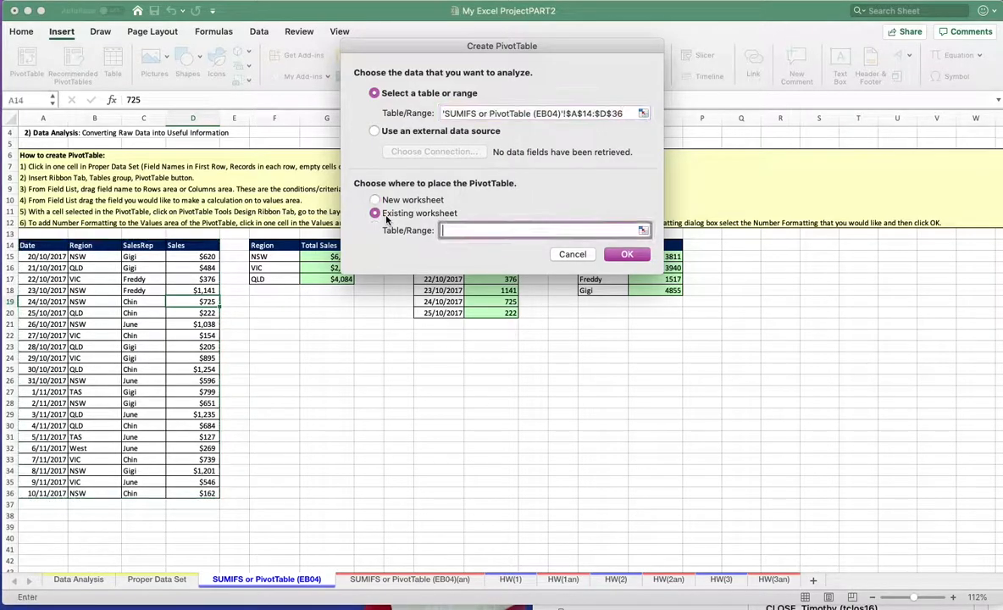
{"action": "left_click", "coordinate": [268, 347]}
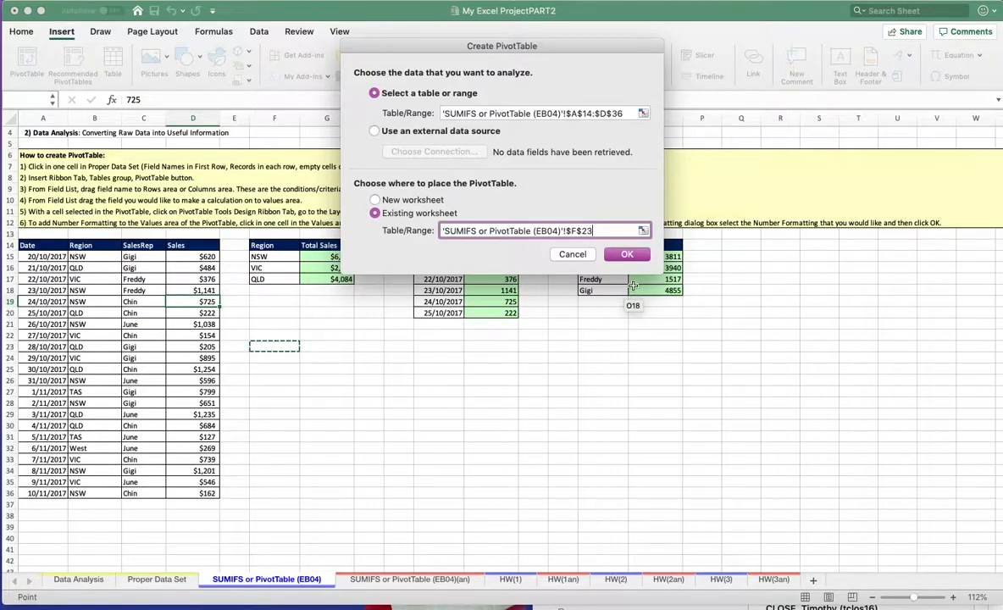
{"action": "left_click", "coordinate": [632, 256]}
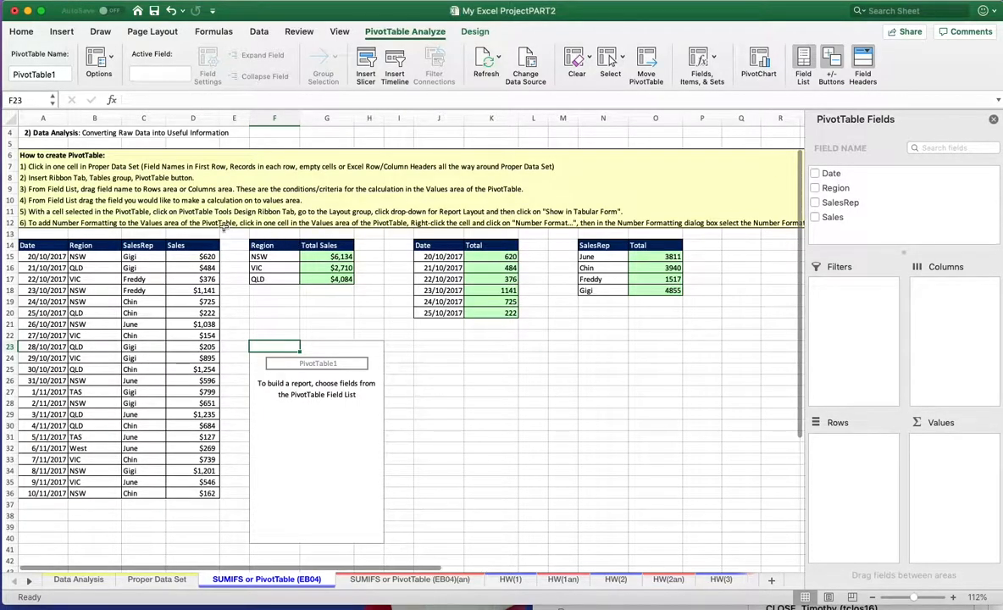
- Add the Region field to the PivotTable at F23 and change the region in cell B32 to NSW
{"action": "left_click", "coordinate": [816, 188]}
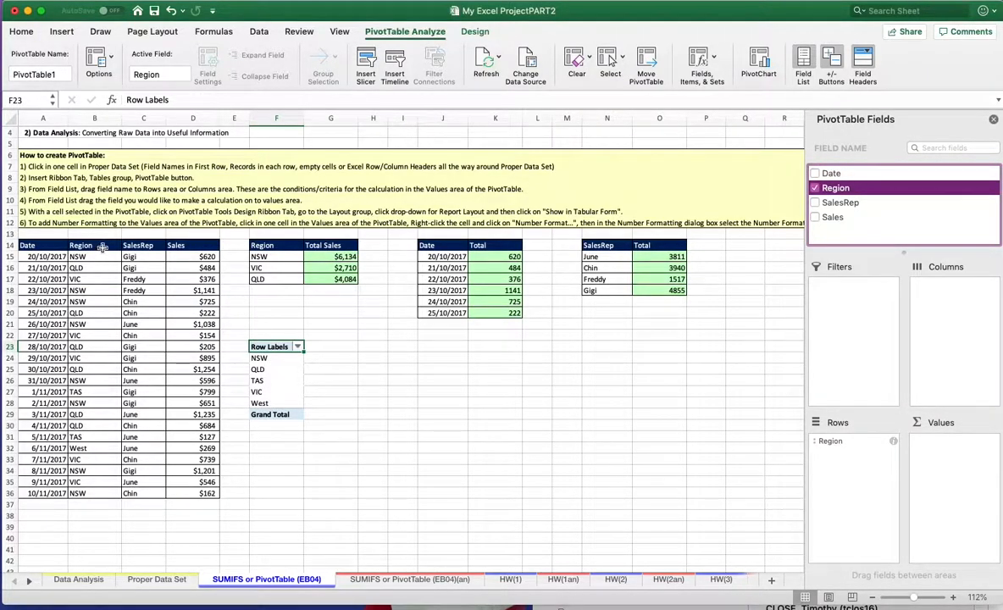
{"action": "left_click", "coordinate": [95, 448]}
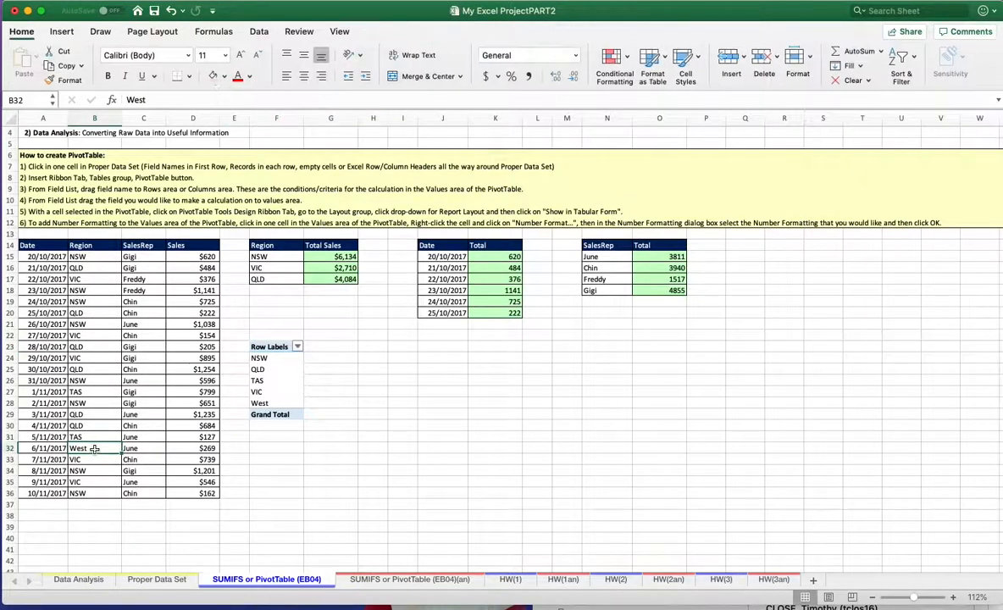
{"action": "type", "text": "NSW"}
{"action": "left_click", "coordinate": [100, 514]}
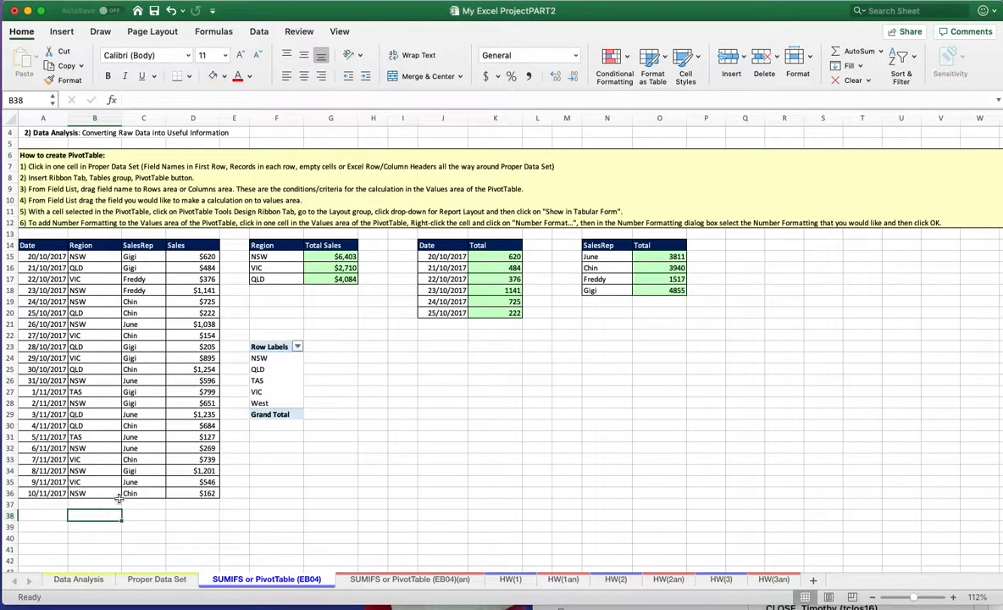
- Remove the Region field from the PivotTable at F23 and close its field list
{"action": "left_click", "coordinate": [269, 346]}
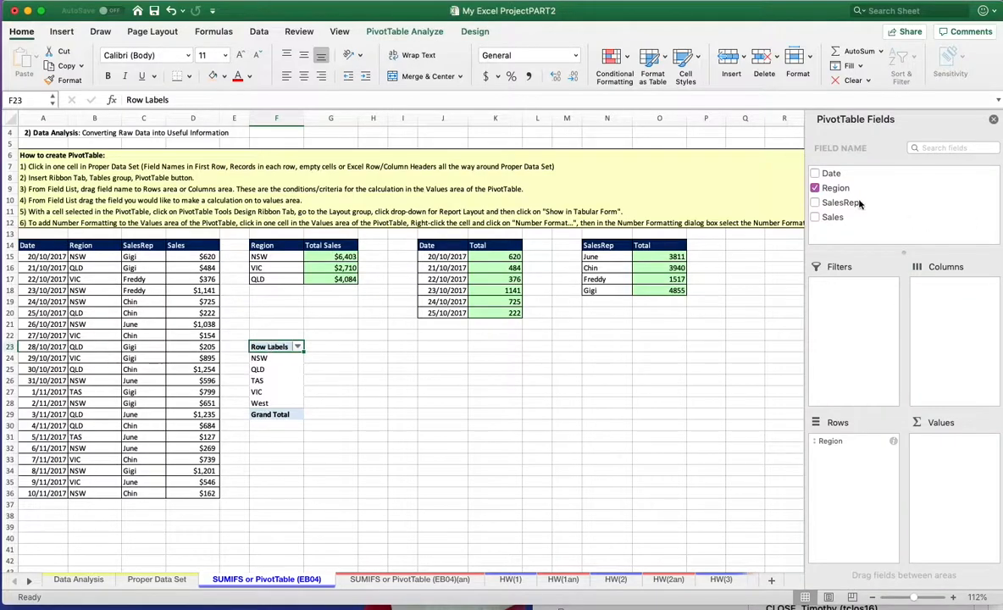
{"action": "left_click", "coordinate": [815, 188]}
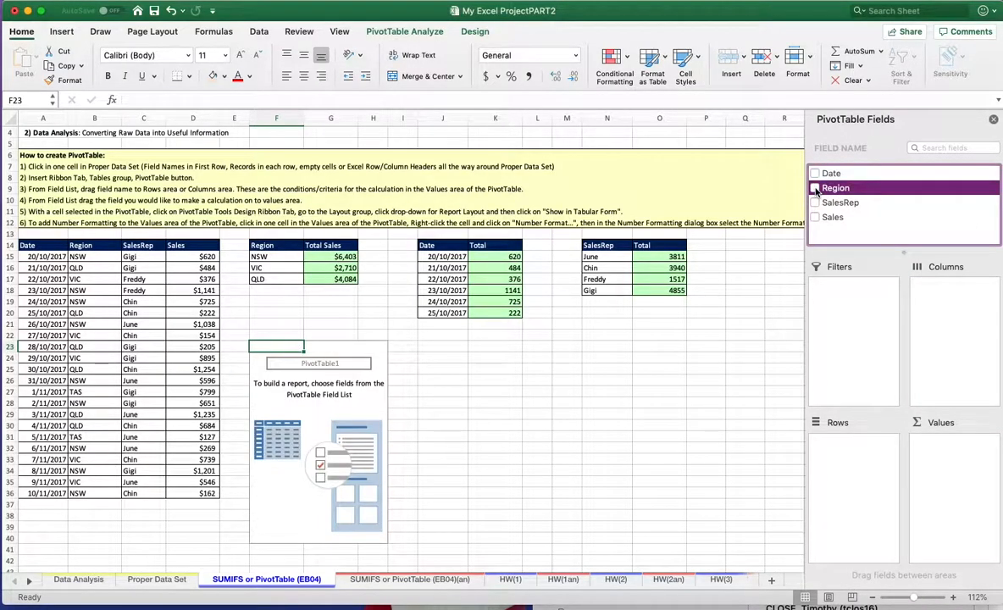
{"action": "left_click", "coordinate": [815, 188]}
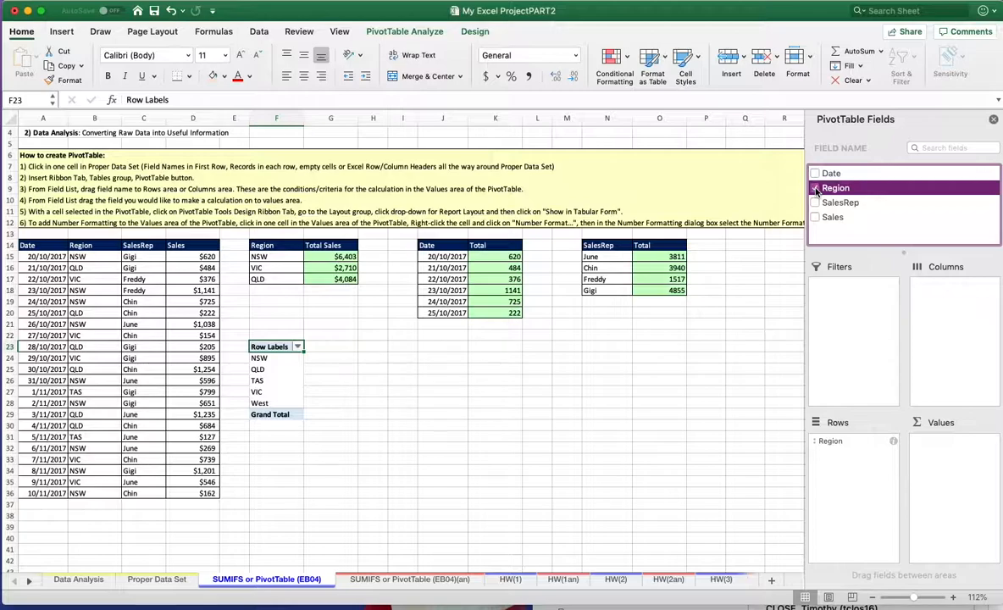
{"action": "left_click", "coordinate": [815, 188]}
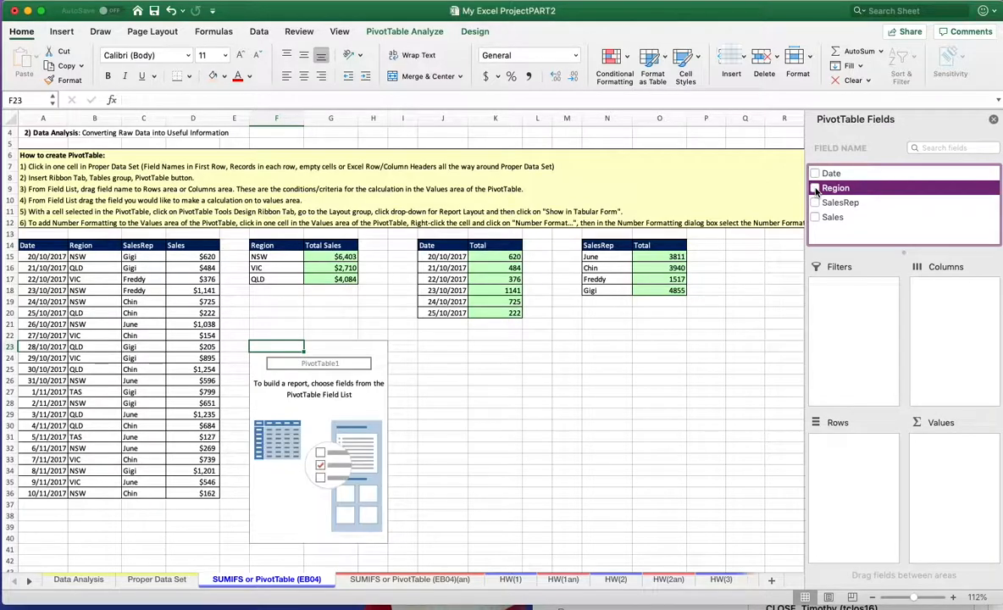
{"action": "left_click", "coordinate": [994, 122]}
{"action": "left_click", "coordinate": [483, 423]}
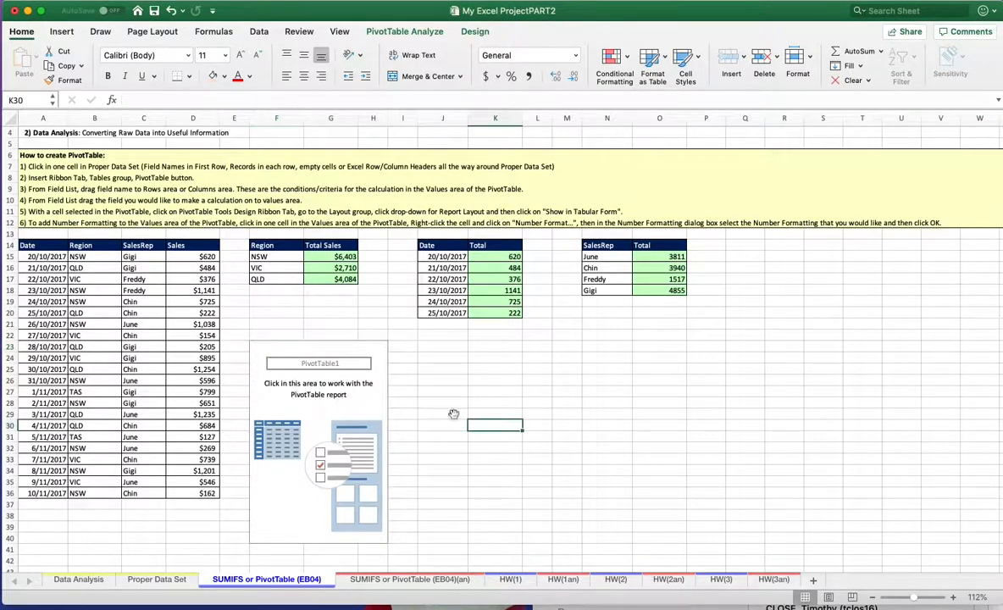
- Try to delete the empty PivotTable from its cell F23 and look for another removal option
{"action": "left_click", "coordinate": [283, 348]}
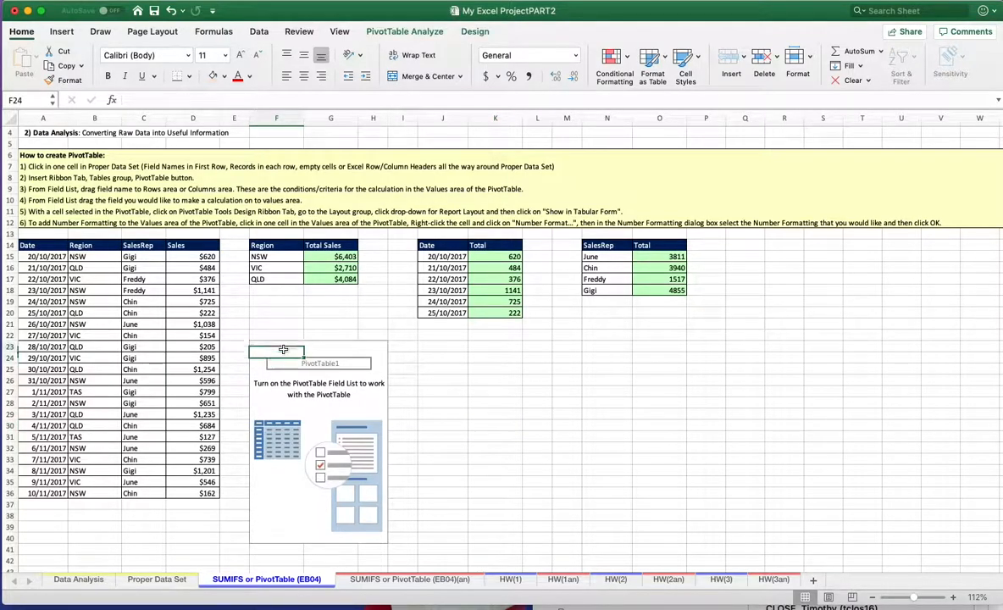
{"action": "key", "text": "Delete"}
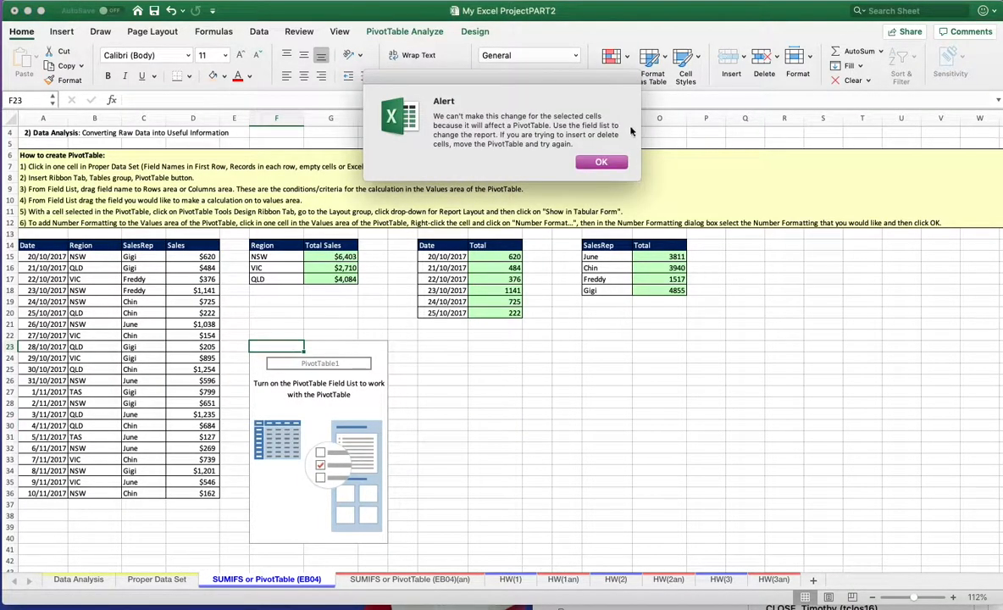
{"action": "left_click", "coordinate": [597, 163]}
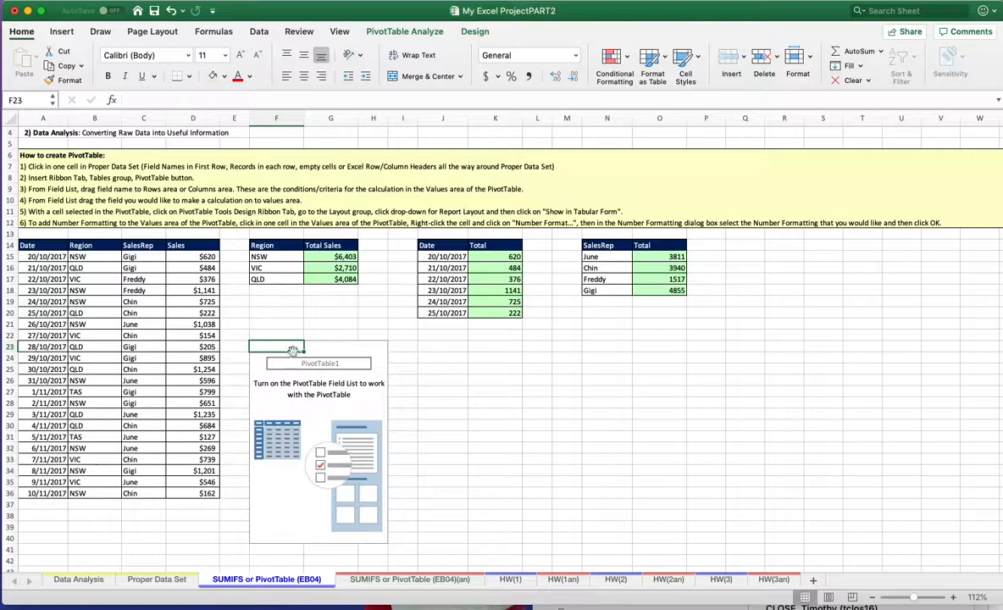
{"action": "left_click", "coordinate": [403, 469]}
{"action": "right_click", "coordinate": [296, 350]}
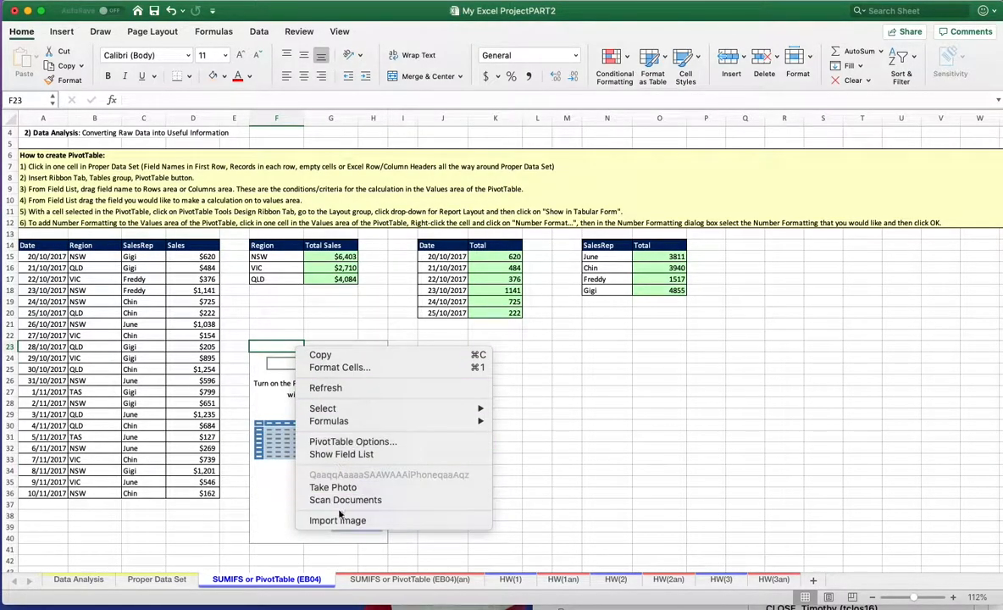
{"action": "left_click", "coordinate": [598, 379]}
{"action": "left_click", "coordinate": [335, 394]}
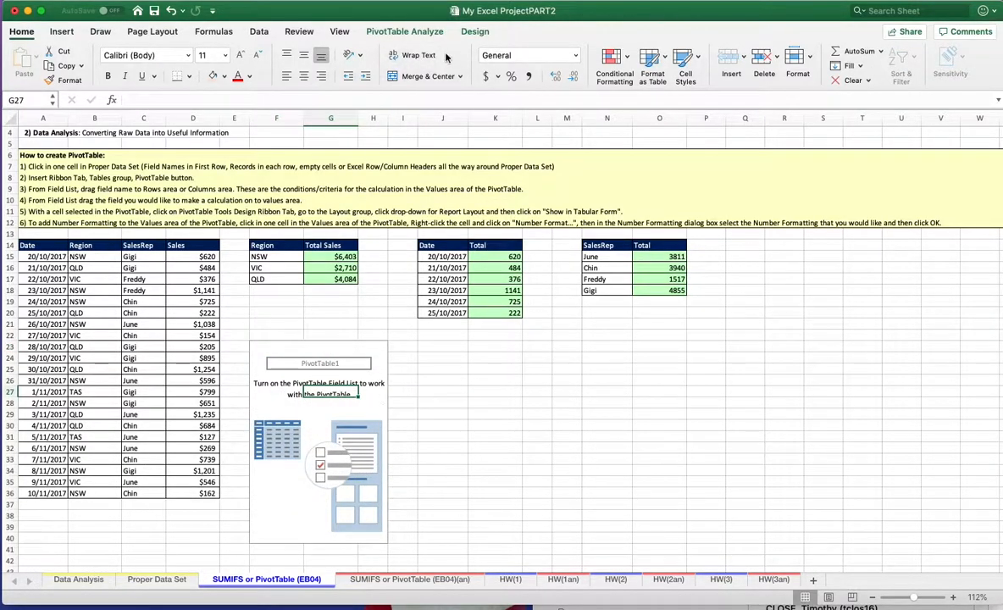
{"action": "left_click", "coordinate": [404, 31]}
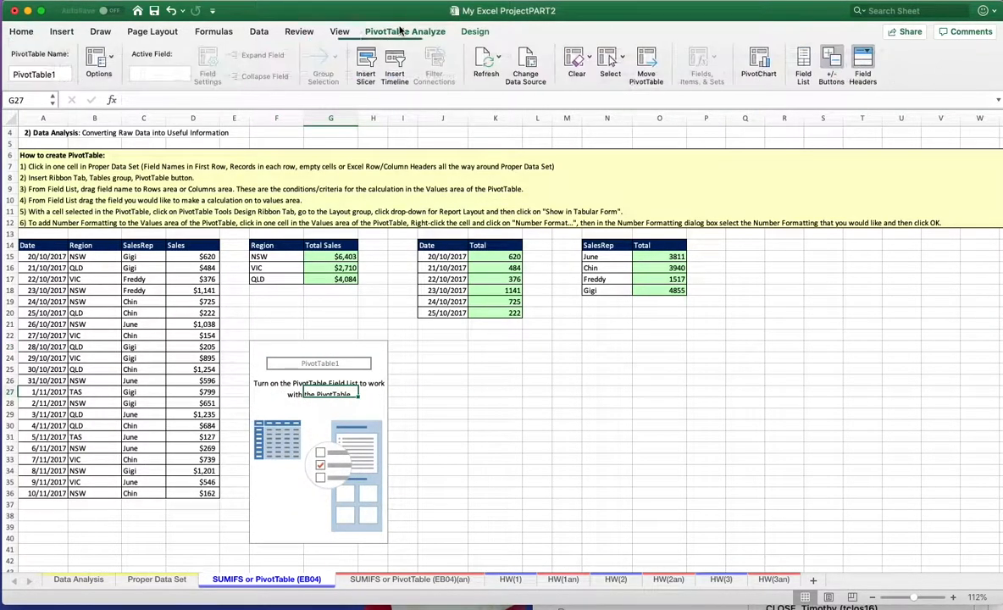
- Delete the empty PivotTable by clearing the whole block of cells around it, starting from F22
{"action": "left_click", "coordinate": [264, 336]}
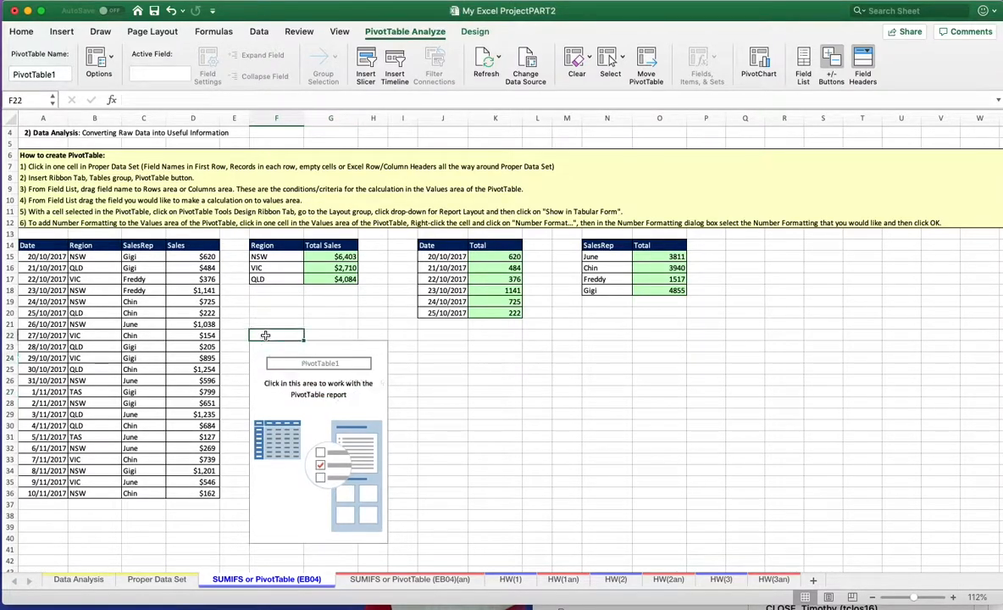
{"action": "left_click_drag", "start_coordinate": [265, 336], "coordinate": [501, 563]}
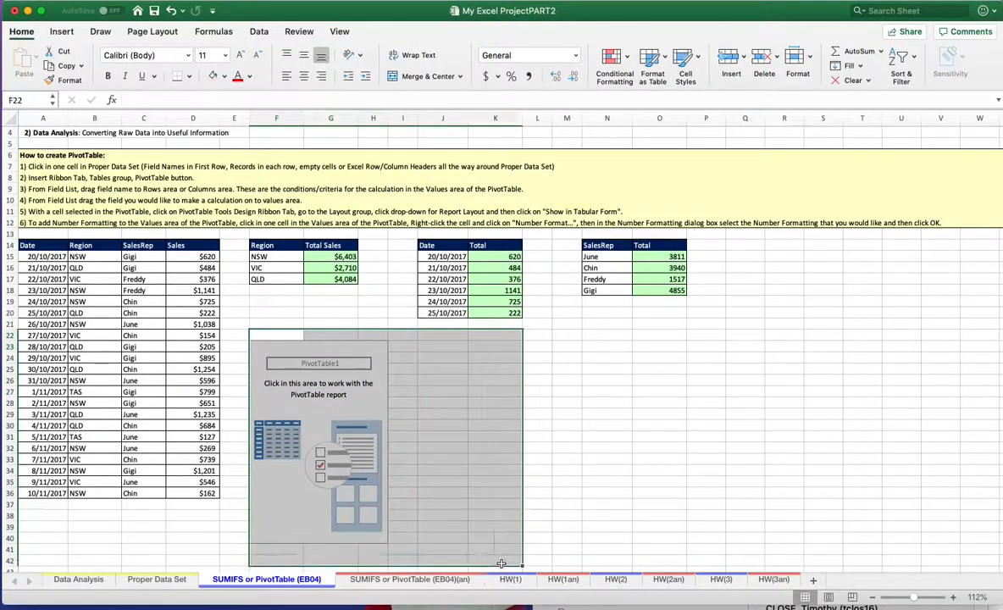
{"action": "key", "text": "Delete"}
{"action": "left_click", "coordinate": [746, 493]}
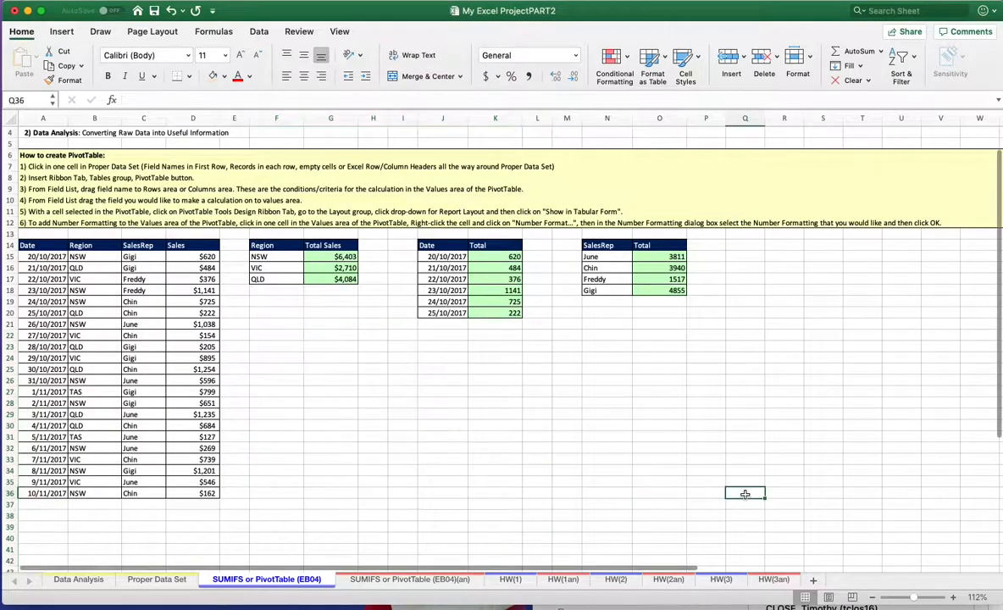
- Create a new PivotTable from the sales data $A$14:$D$36 and place it on the existing worksheet at F24
{"action": "left_click", "coordinate": [143, 365]}
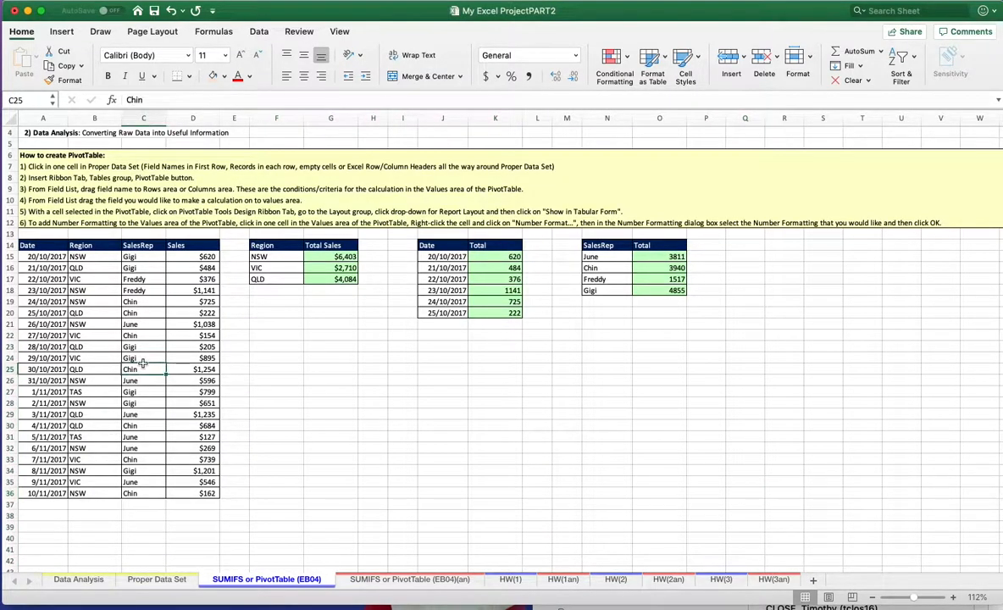
{"action": "left_click", "coordinate": [61, 31]}
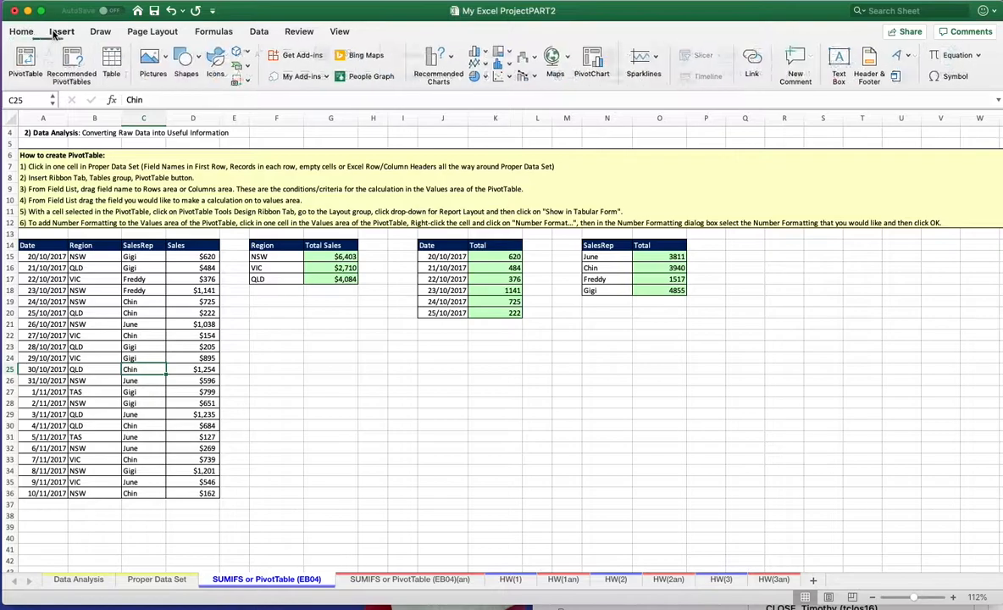
{"action": "left_click", "coordinate": [32, 58]}
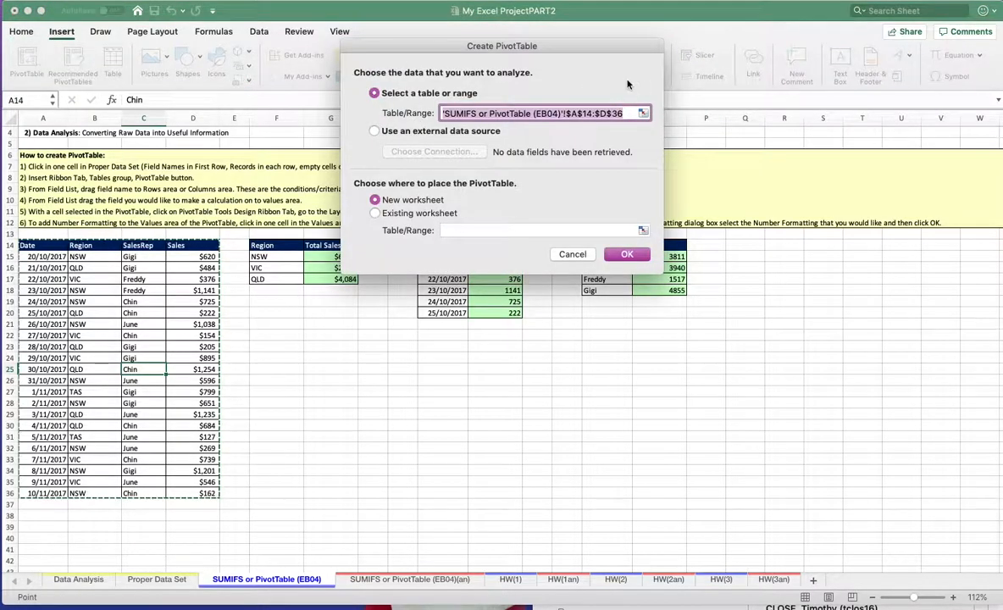
{"action": "left_click", "coordinate": [382, 133]}
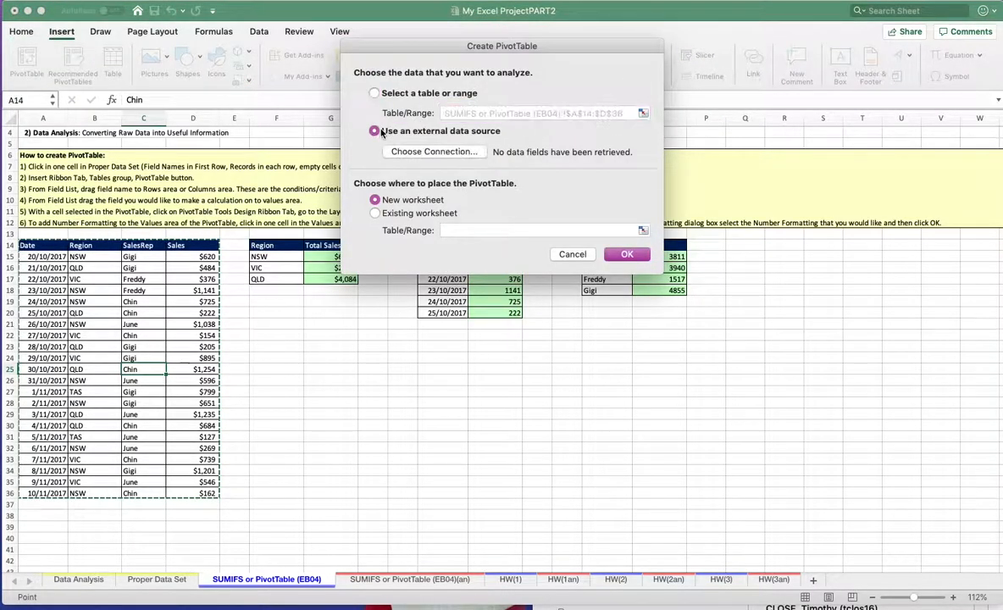
{"action": "left_click", "coordinate": [374, 94]}
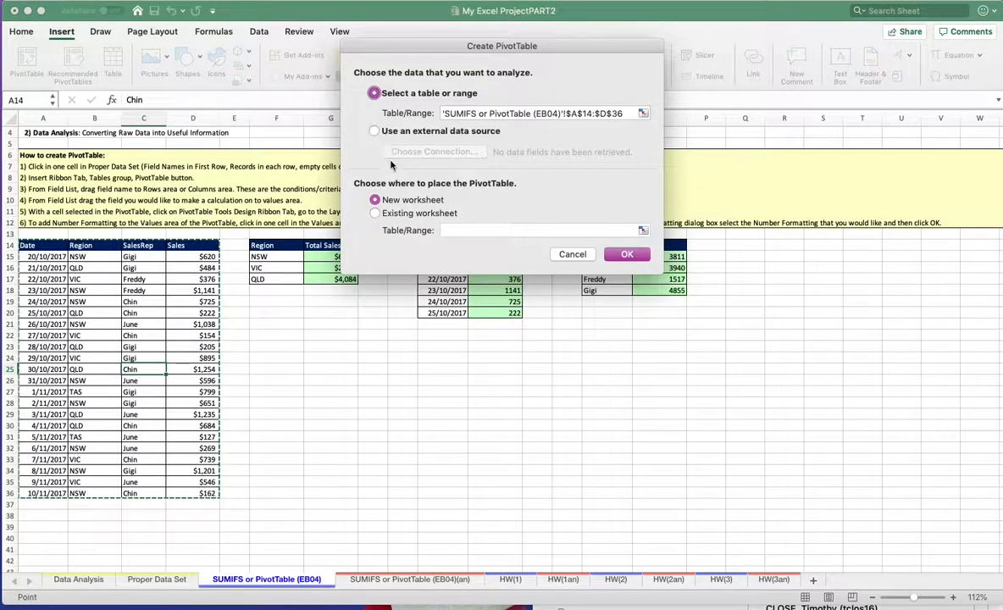
{"action": "left_click", "coordinate": [375, 213]}
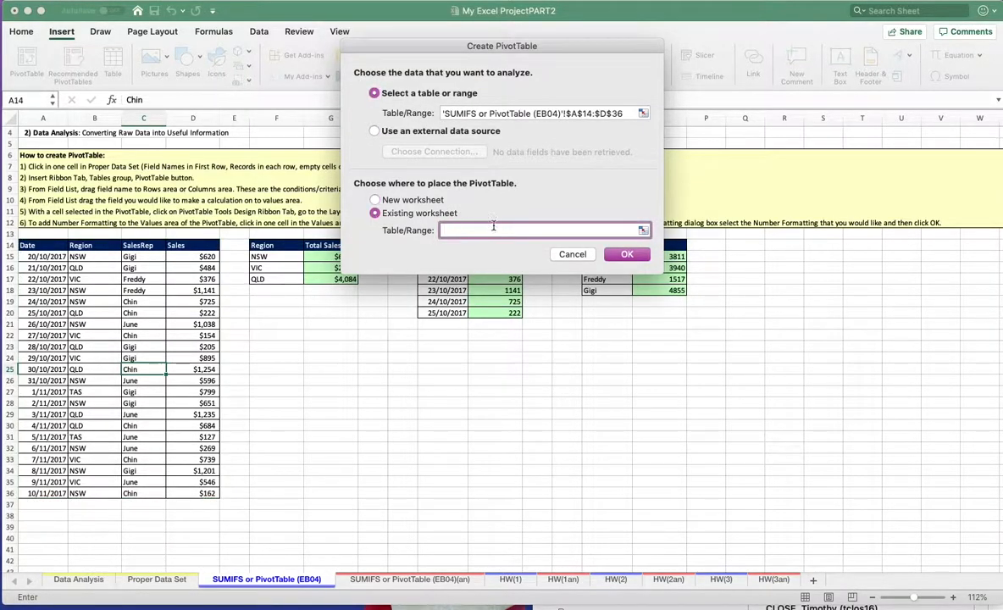
{"action": "left_click", "coordinate": [276, 356]}
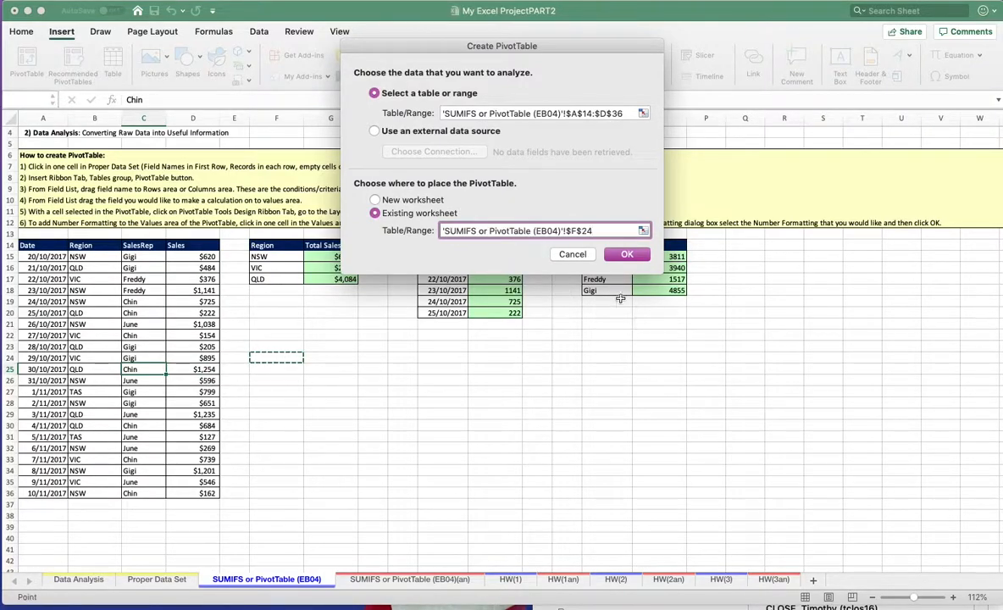
{"action": "left_click", "coordinate": [627, 255]}
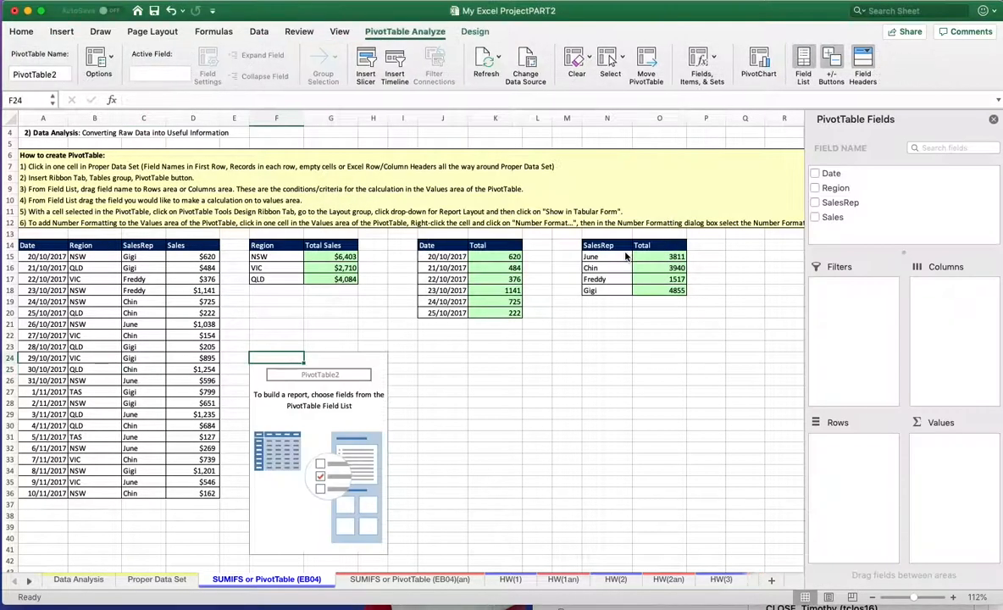
- Add Region as the rows and Sales as the summed values of the PivotTable at F24
{"action": "left_click", "coordinate": [814, 189]}
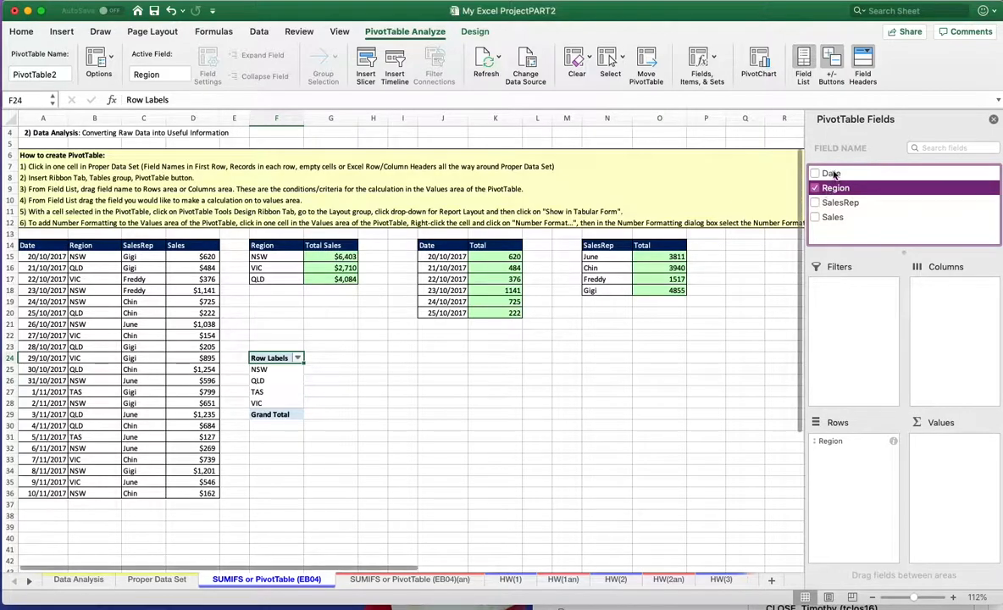
{"action": "left_click", "coordinate": [833, 218]}
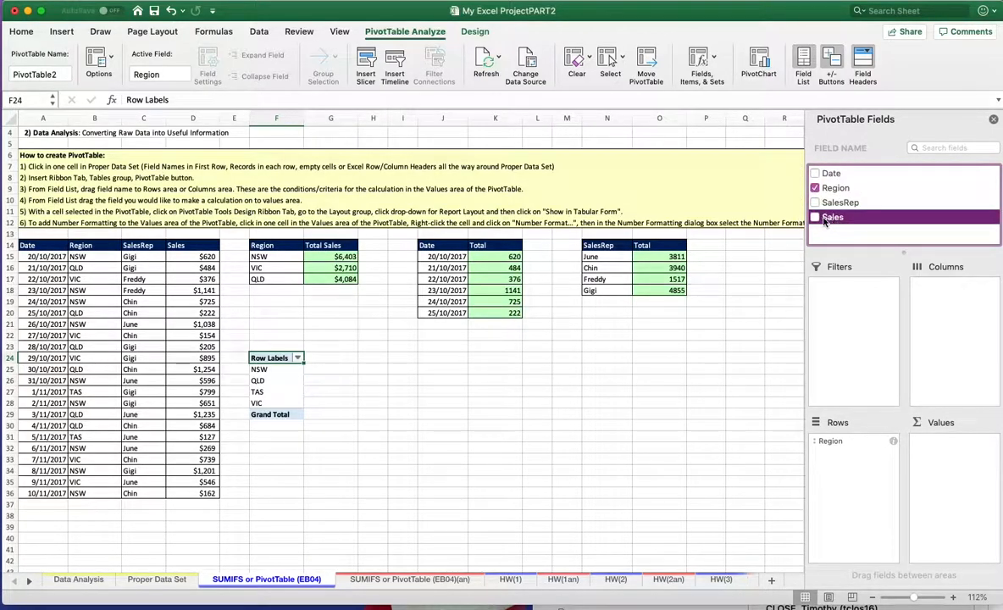
{"action": "left_click", "coordinate": [815, 217]}
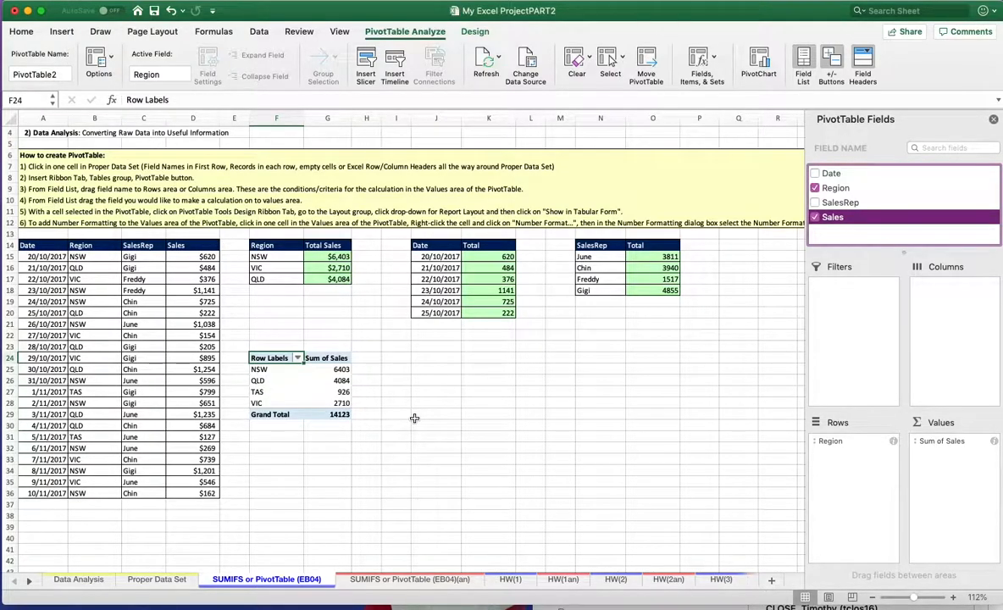
{"action": "left_click", "coordinate": [334, 370]}
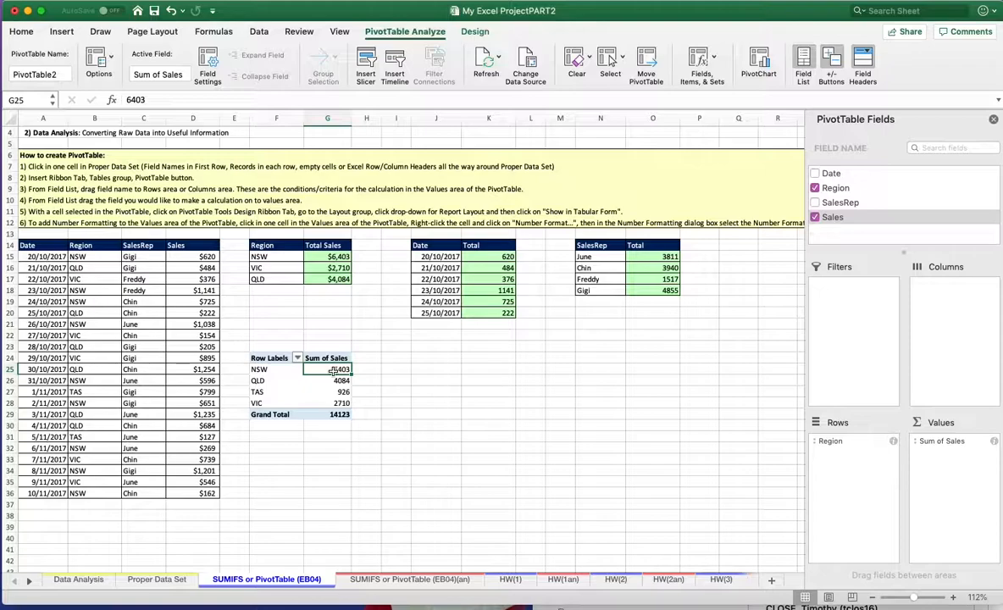
{"action": "right_click", "coordinate": [334, 371]}
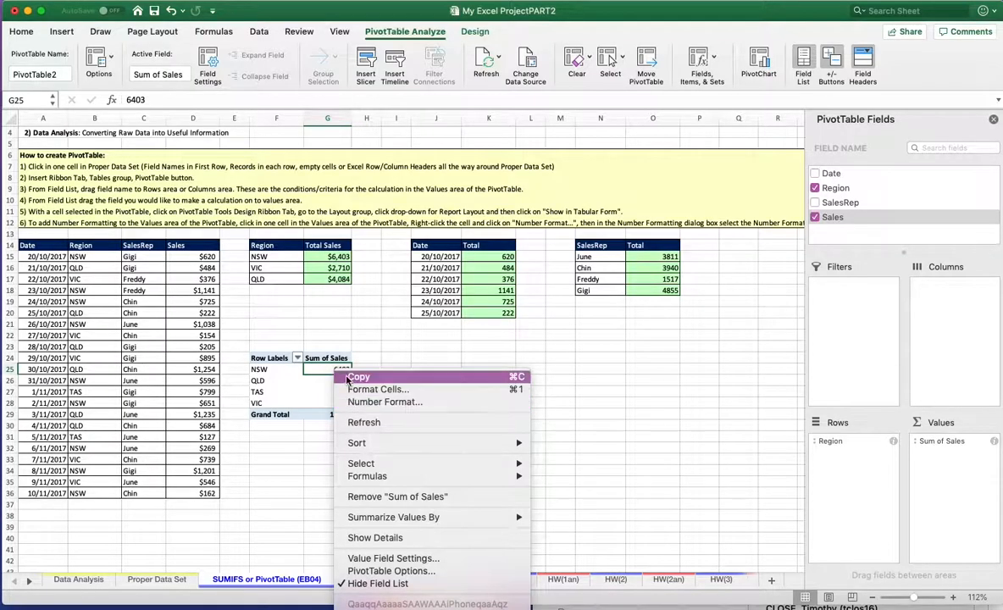
{"action": "left_click", "coordinate": [194, 362]}
{"action": "left_click", "coordinate": [194, 362]}
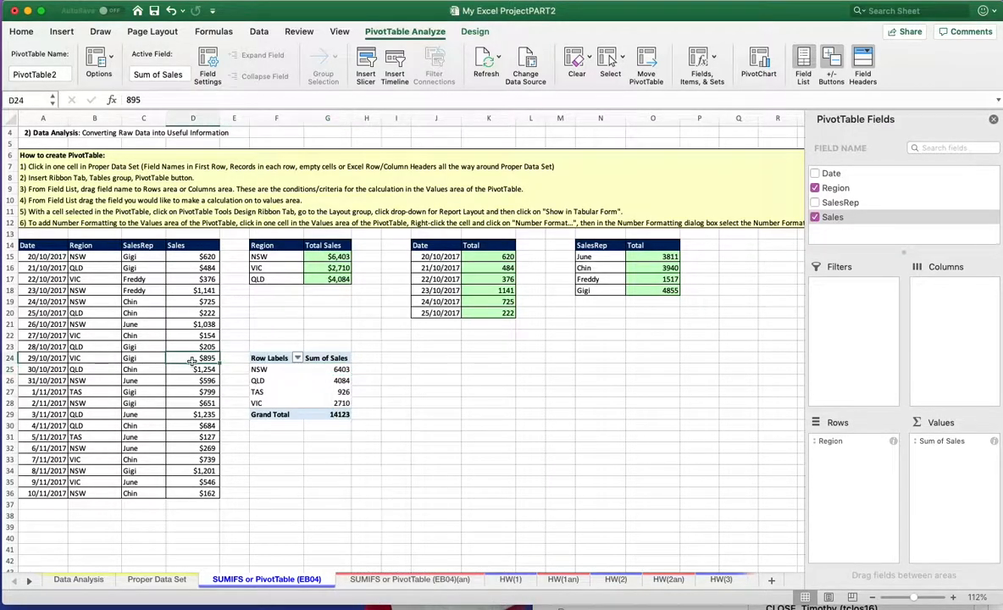
{"action": "right_click", "coordinate": [192, 360]}
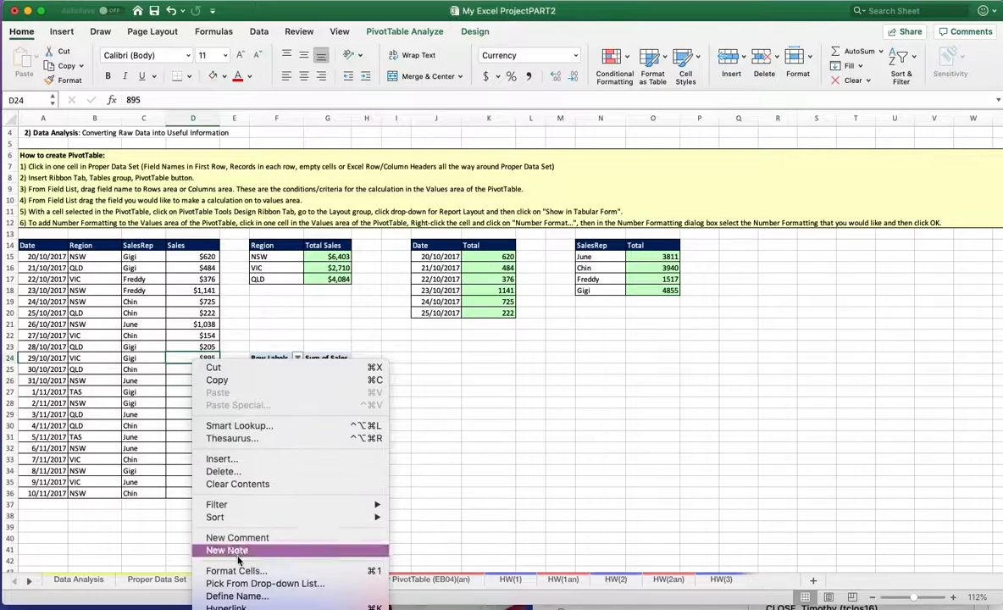
{"action": "left_click", "coordinate": [675, 363]}
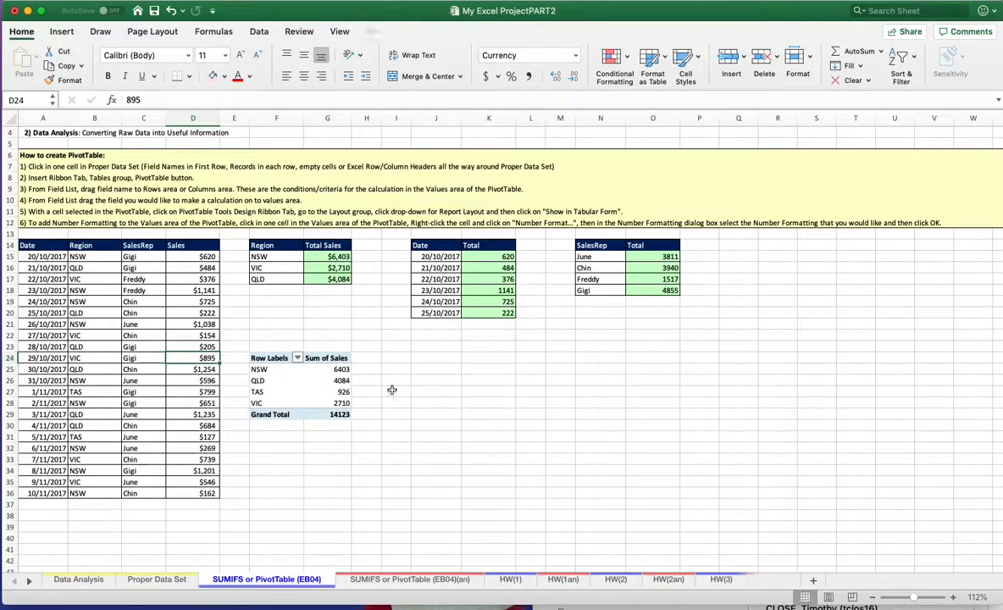
- Format the PivotTable's summed sales values as Currency with the $ symbol and 0 decimal places
{"action": "right_click", "coordinate": [330, 376]}
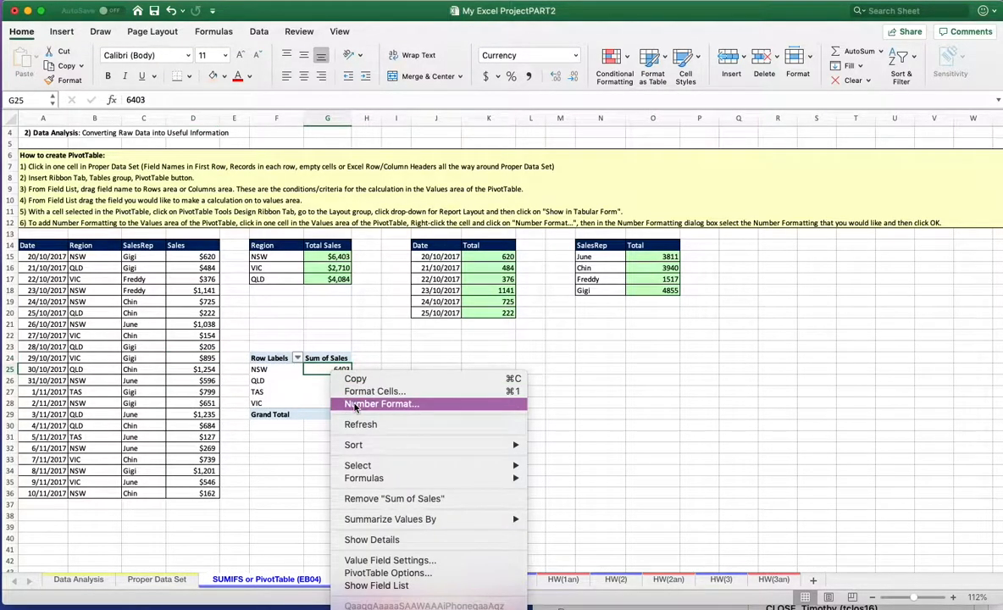
{"action": "left_click", "coordinate": [356, 404]}
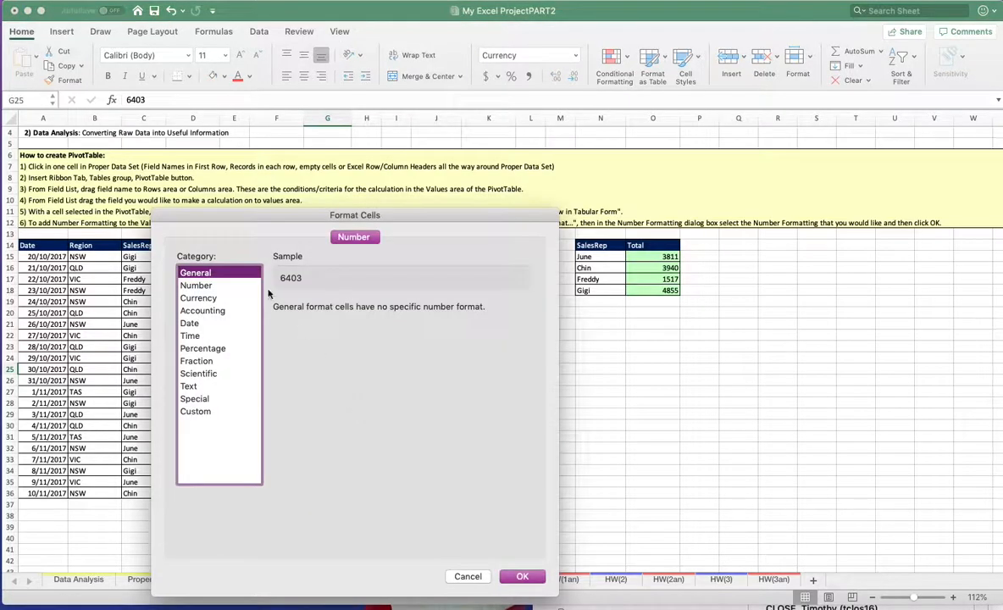
{"action": "left_click", "coordinate": [204, 298]}
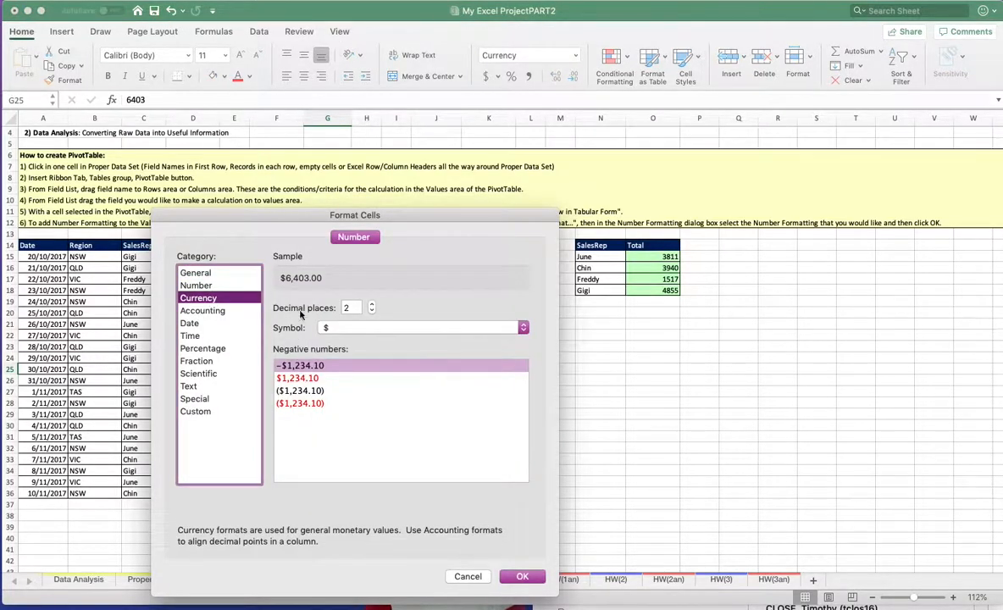
{"action": "left_click", "coordinate": [371, 311]}
{"action": "left_click", "coordinate": [371, 312]}
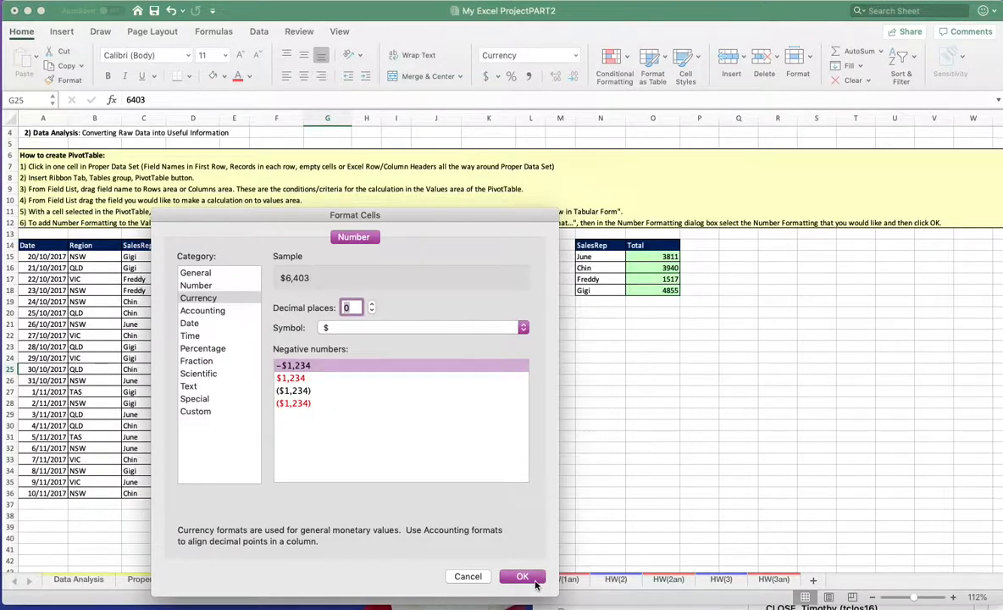
{"action": "left_click", "coordinate": [522, 577]}
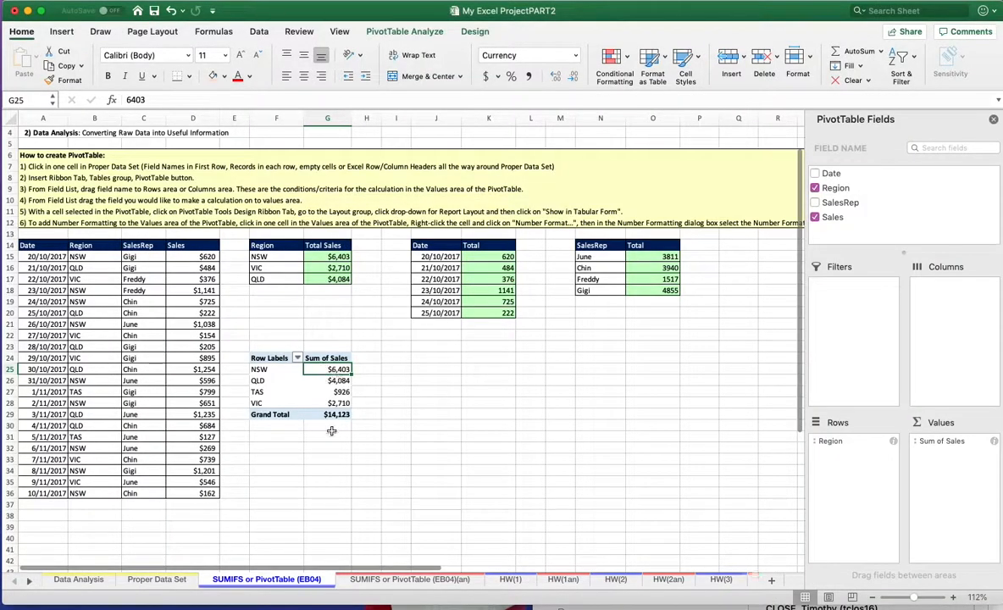
- Hide the field list of the Region PivotTable and show it again
{"action": "left_click", "coordinate": [279, 357]}
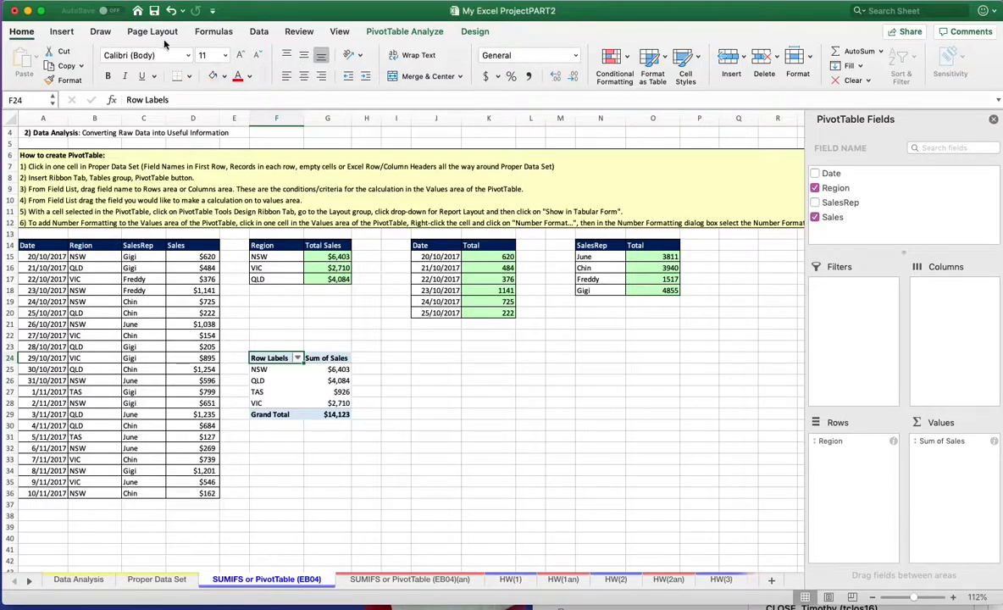
{"action": "left_click", "coordinate": [412, 32]}
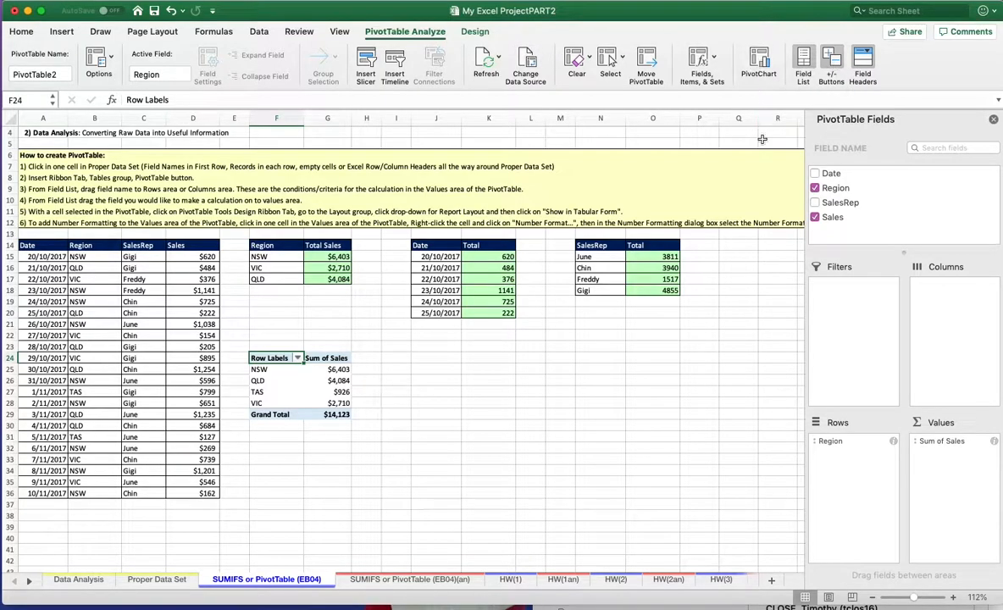
{"action": "left_click", "coordinate": [805, 63]}
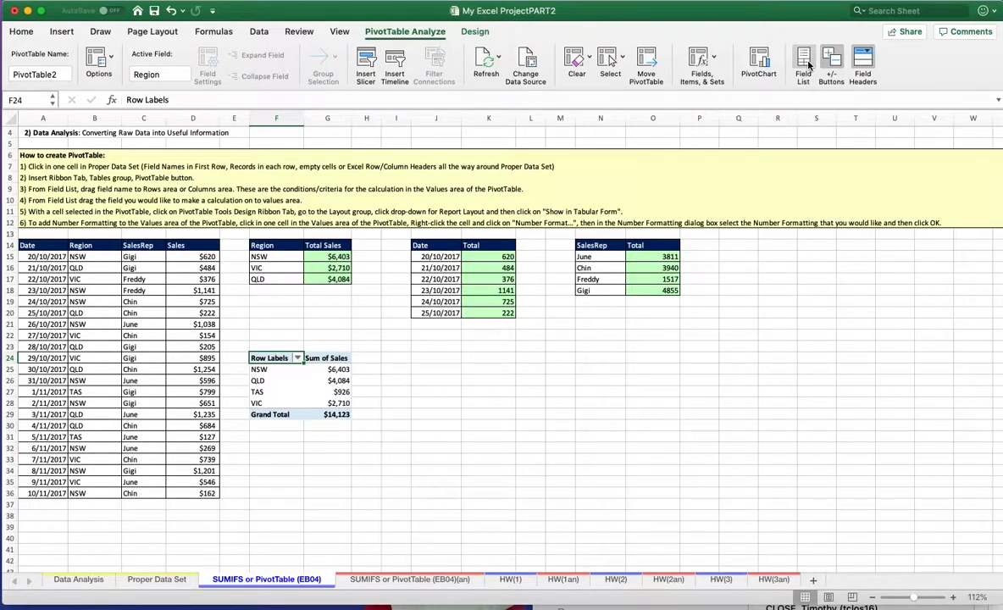
{"action": "left_click", "coordinate": [804, 63]}
{"action": "left_click", "coordinate": [805, 63]}
{"action": "left_click", "coordinate": [805, 64]}
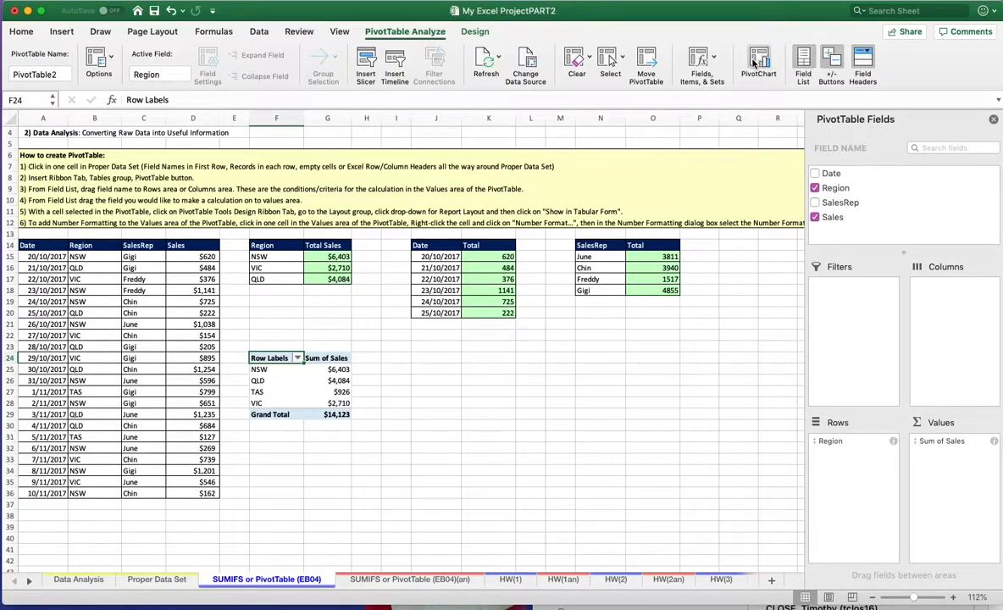
- Look through the Display, Layout, Data and Alt Text settings in the Region PivotTable's options
{"action": "left_click", "coordinate": [108, 64]}
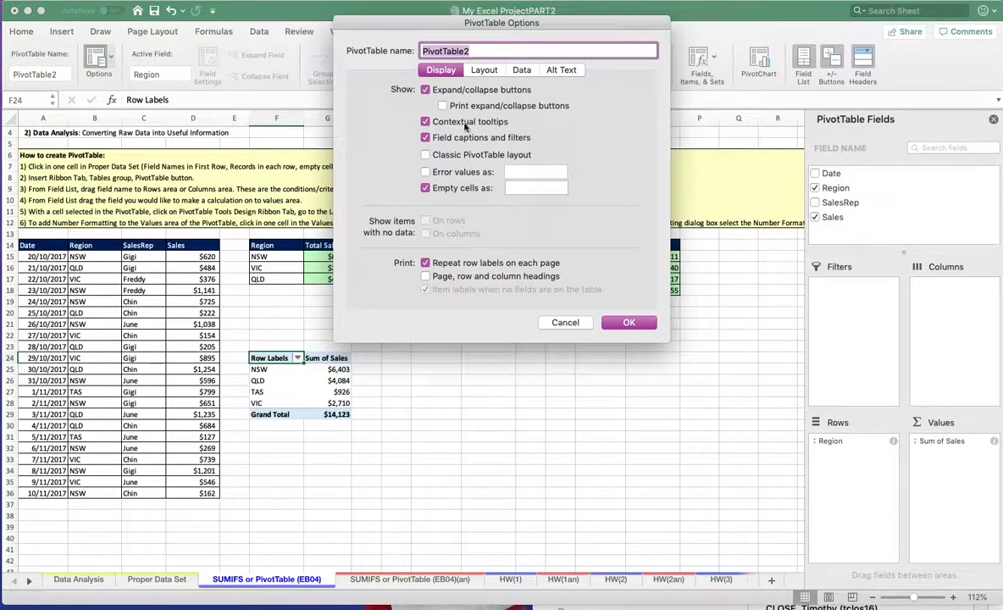
{"action": "left_click", "coordinate": [487, 72]}
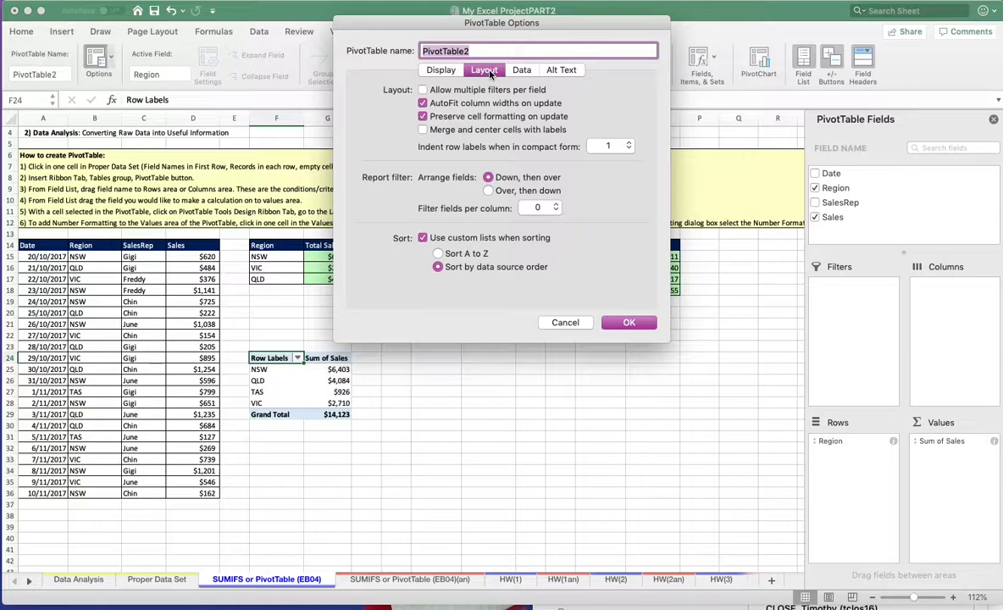
{"action": "left_click", "coordinate": [522, 71]}
{"action": "left_click", "coordinate": [561, 71]}
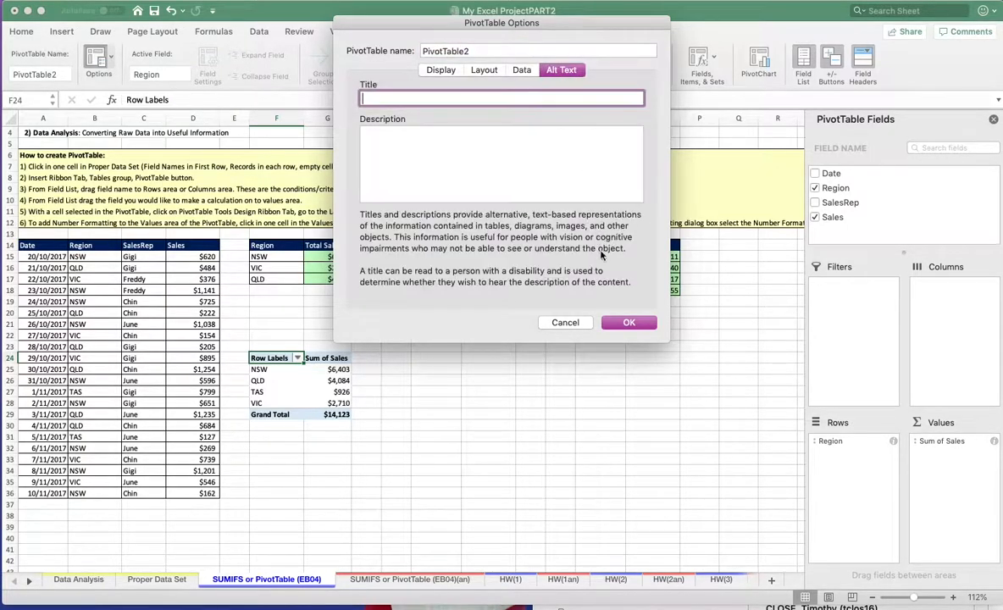
{"action": "left_click", "coordinate": [629, 322]}
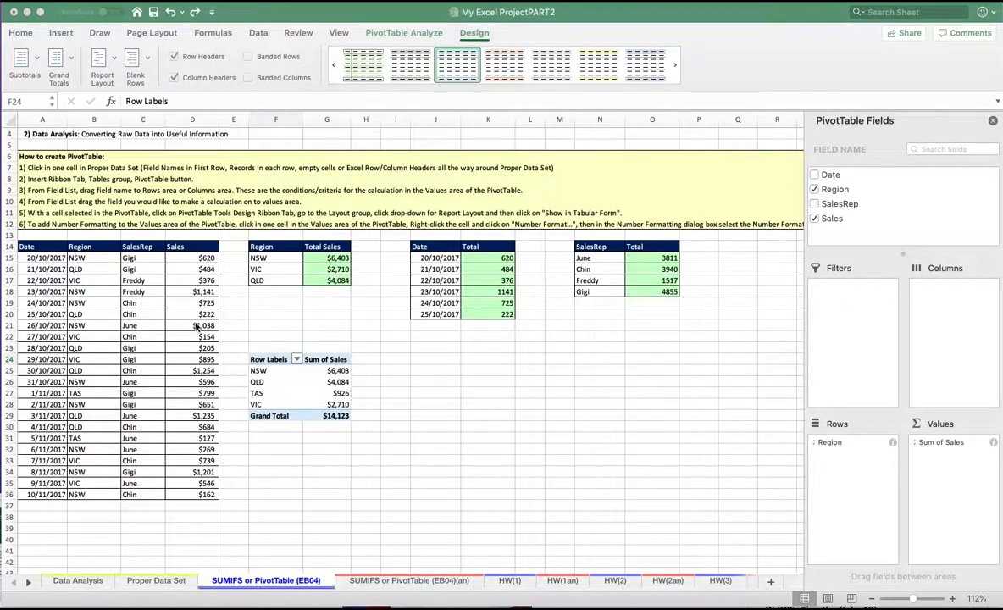
- Change the report layout of the Region PivotTable at F24 to tabular form
{"action": "left_click", "coordinate": [273, 361]}
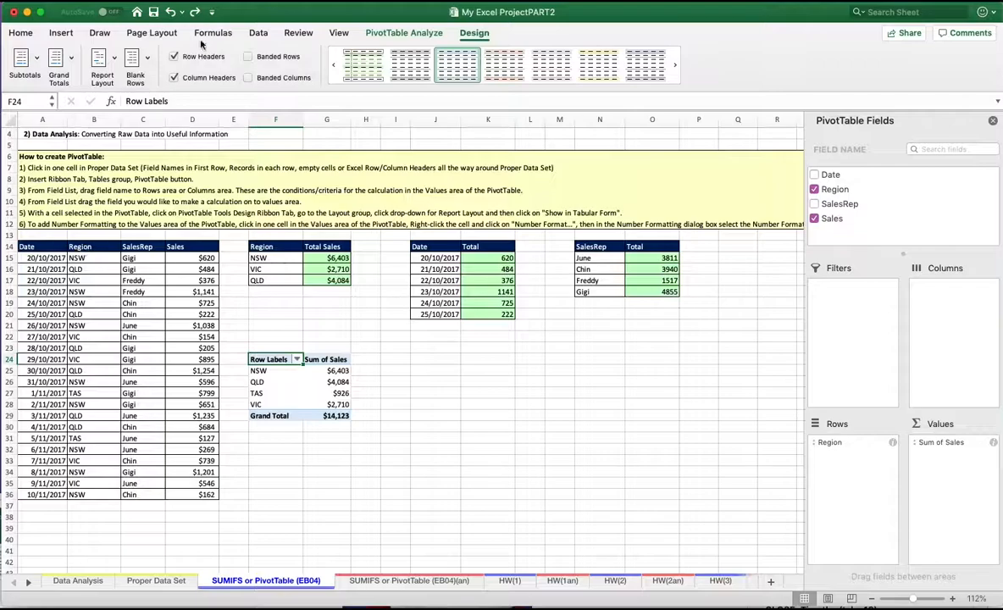
{"action": "left_click", "coordinate": [387, 34]}
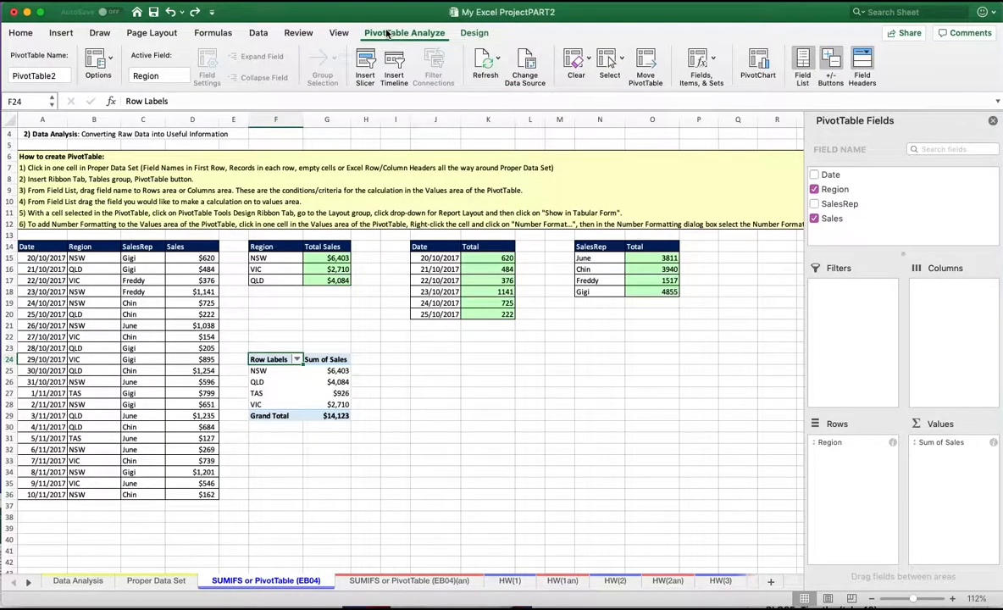
{"action": "left_click", "coordinate": [472, 34]}
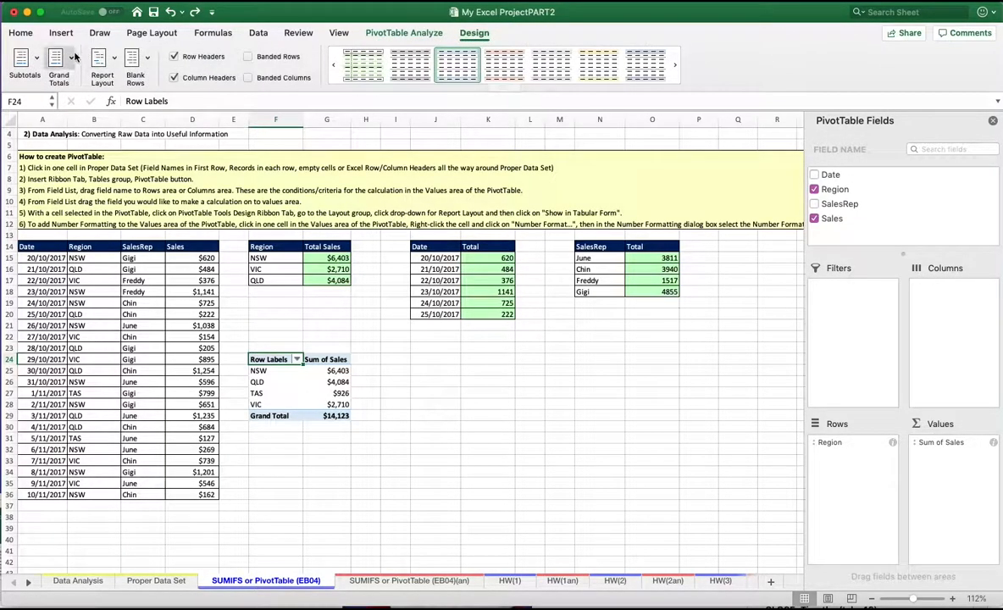
{"action": "left_click", "coordinate": [114, 65]}
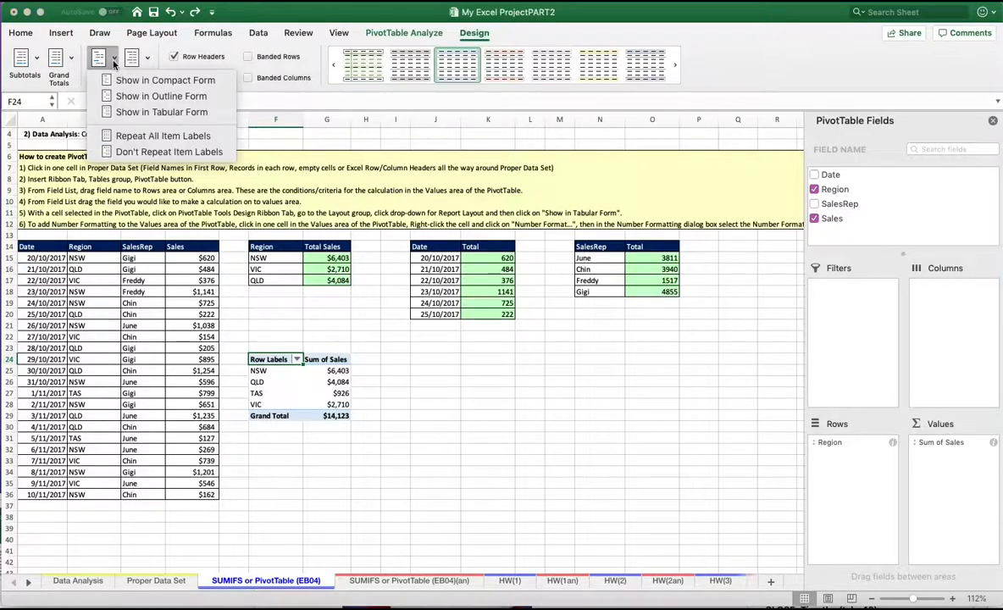
{"action": "left_click", "coordinate": [140, 115]}
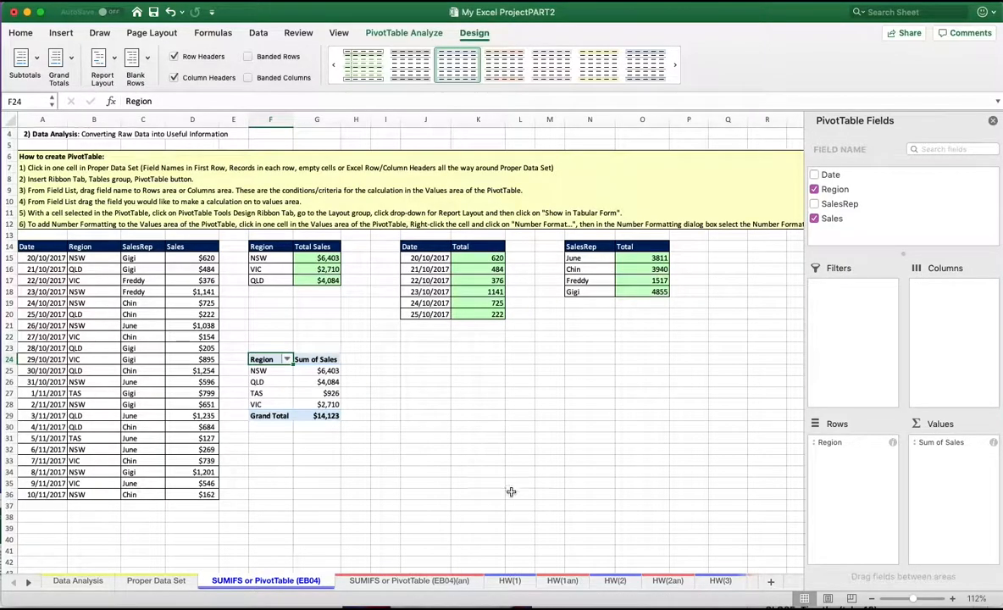
- Create a second PivotTable from the sales data $A$14:$D$36 and place it on the existing worksheet at J24
{"action": "left_click", "coordinate": [436, 360]}
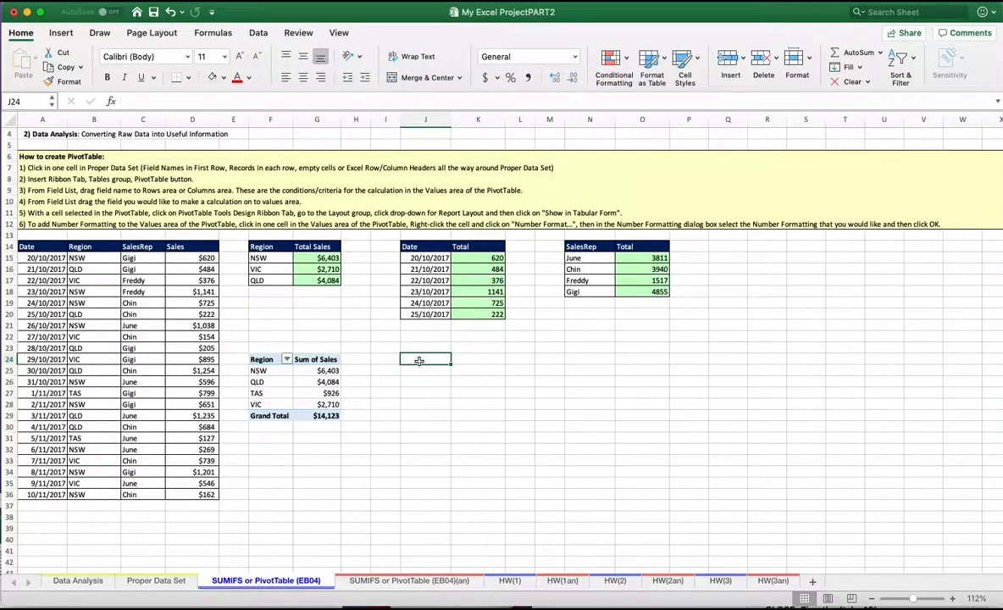
{"action": "left_click", "coordinate": [89, 361]}
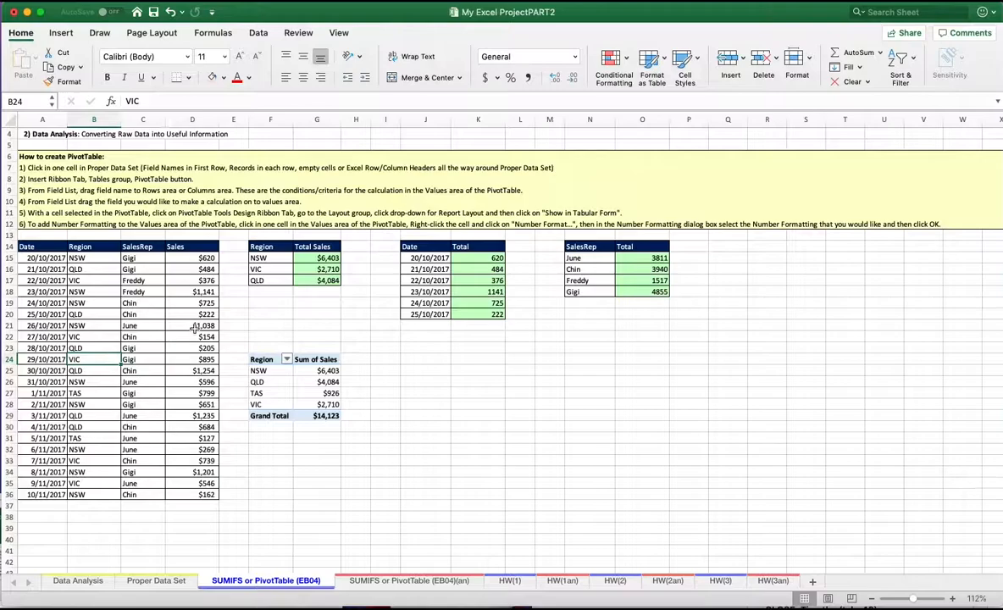
{"action": "left_click", "coordinate": [61, 32]}
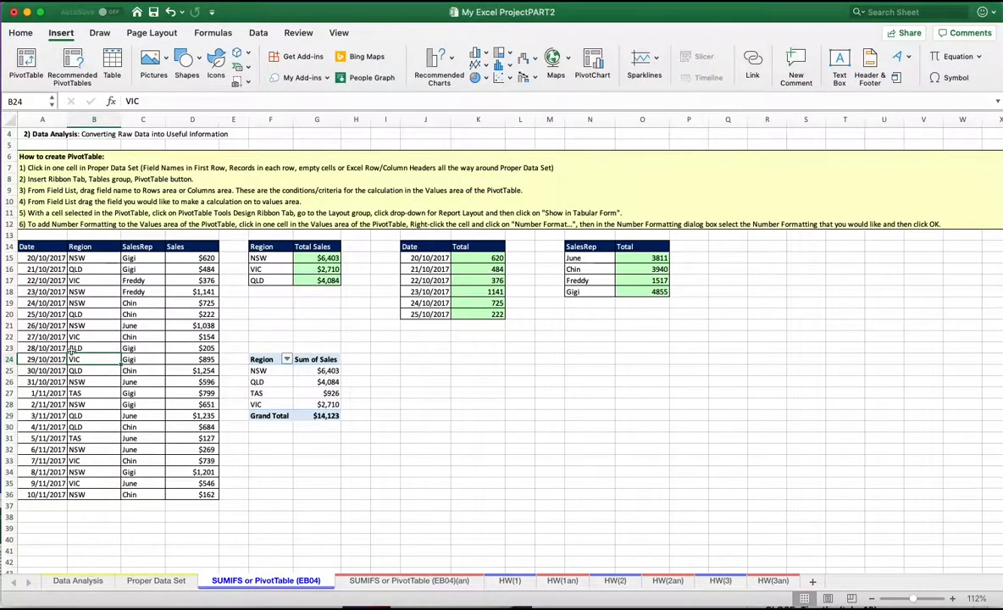
{"action": "left_click", "coordinate": [25, 61]}
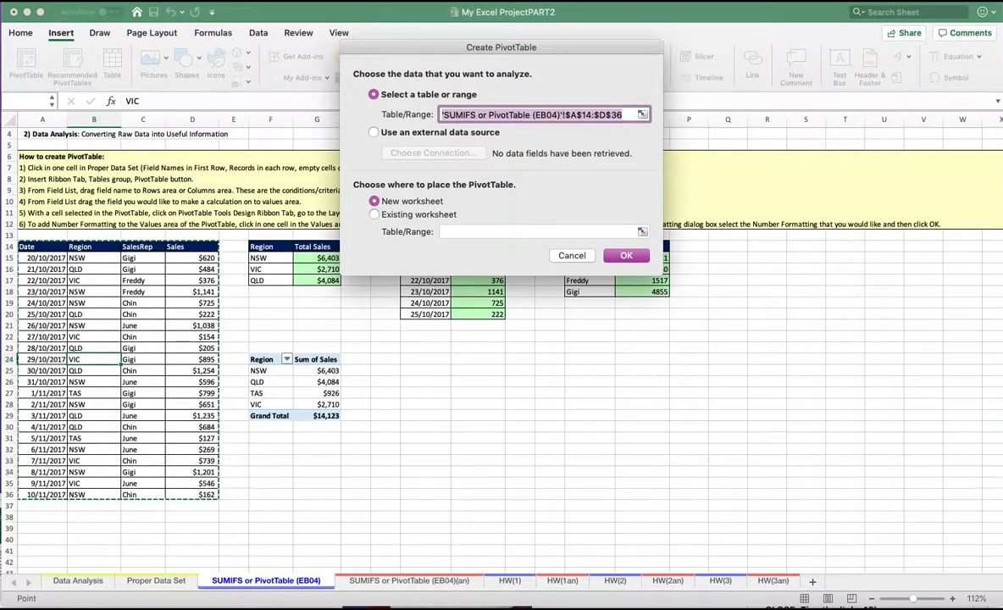
{"action": "left_click", "coordinate": [392, 217]}
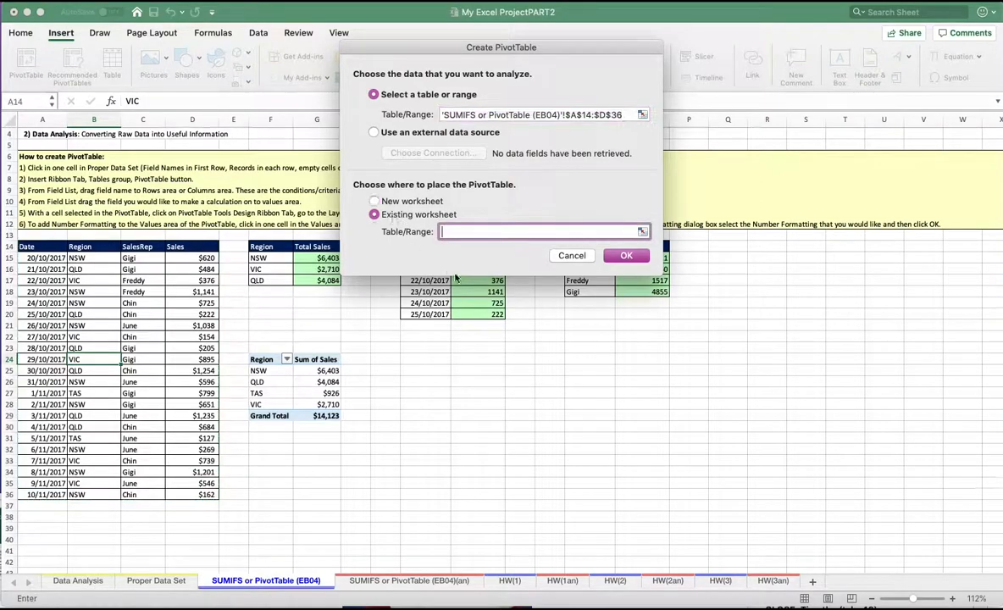
{"action": "left_click", "coordinate": [433, 358]}
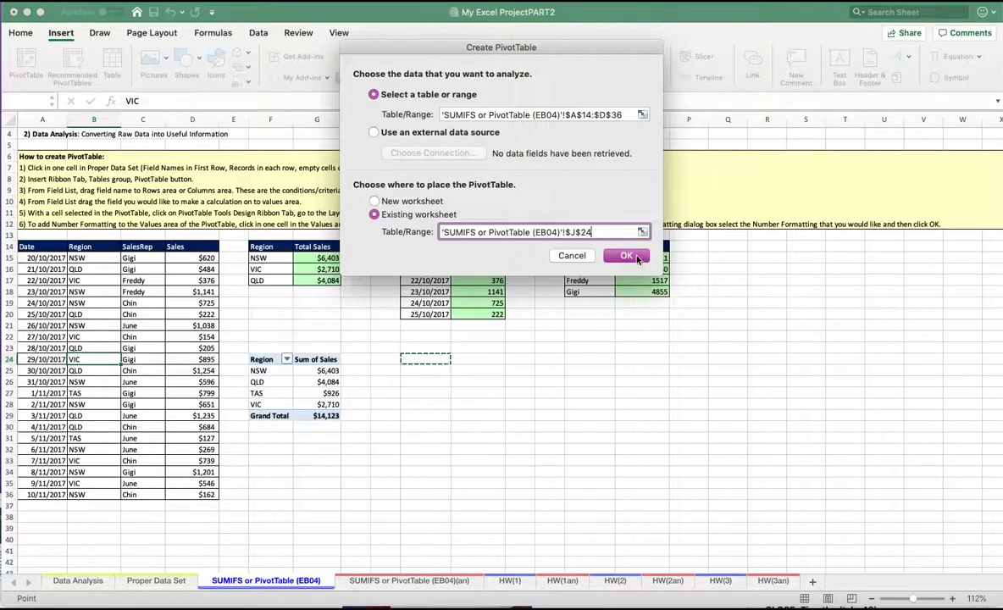
{"action": "left_click", "coordinate": [628, 255]}
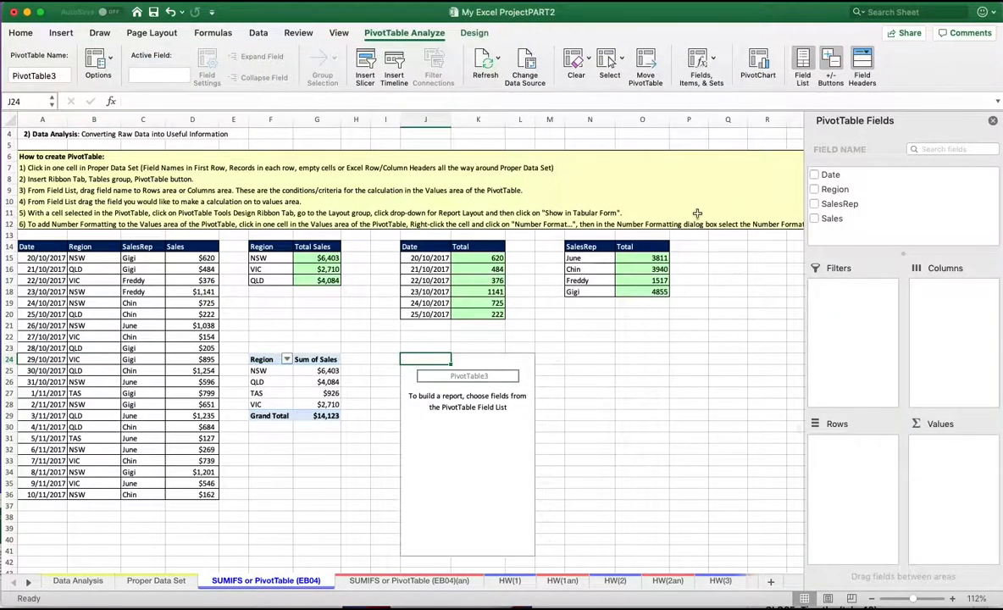
- Add the Date and Sales fields to the PivotTable at J24
{"action": "left_click", "coordinate": [814, 175]}
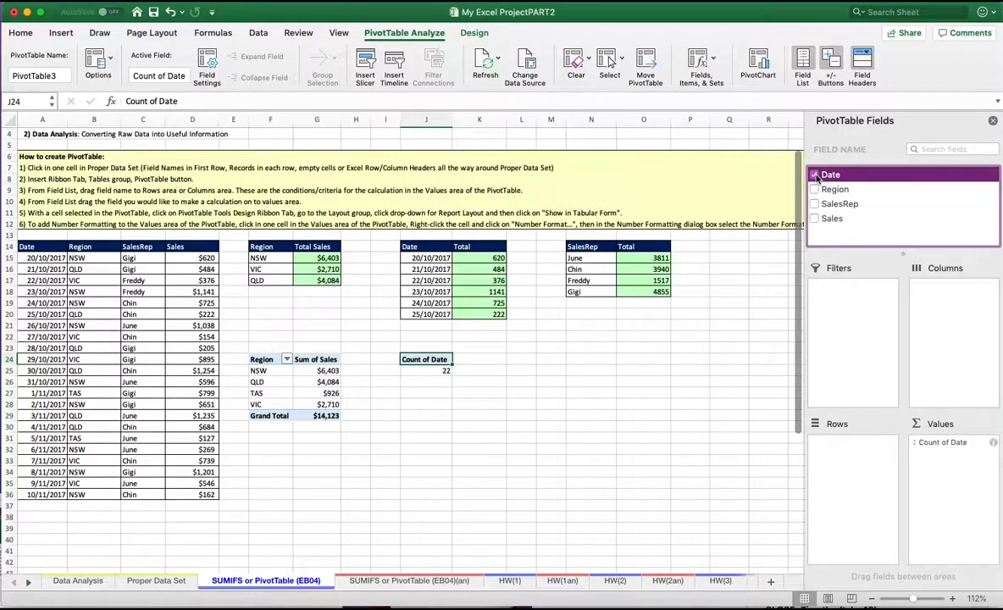
{"action": "left_click", "coordinate": [815, 220]}
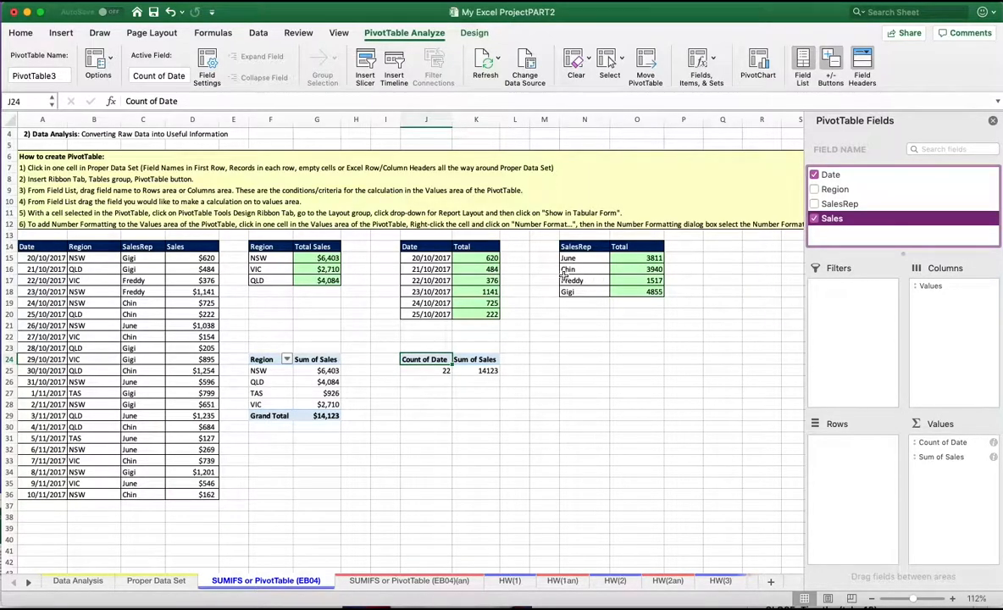
{"action": "left_click", "coordinate": [483, 395]}
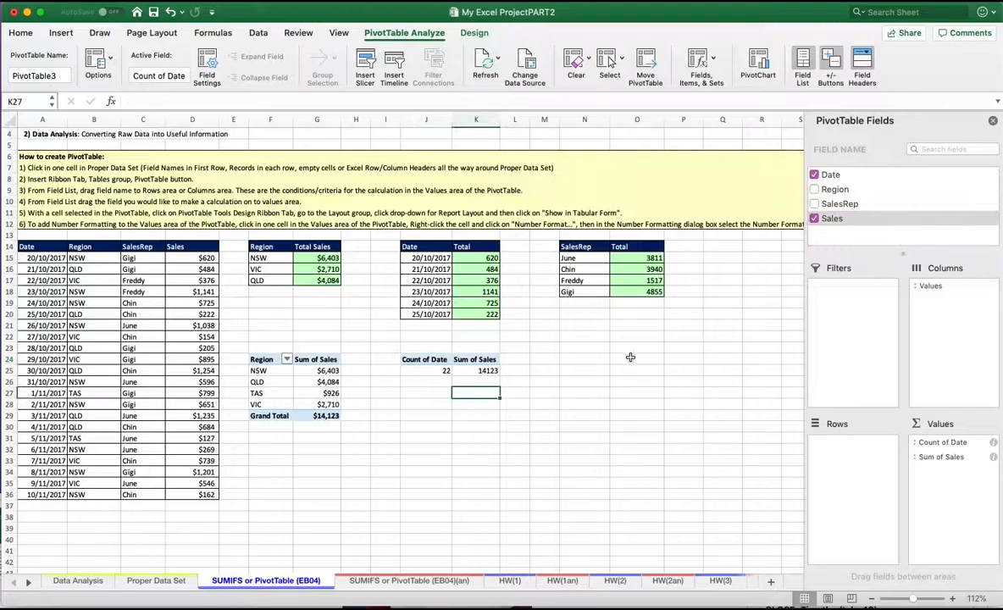
- Delete the PivotTable at J24 by clearing the cell block J23:L28
{"action": "left_click", "coordinate": [438, 366]}
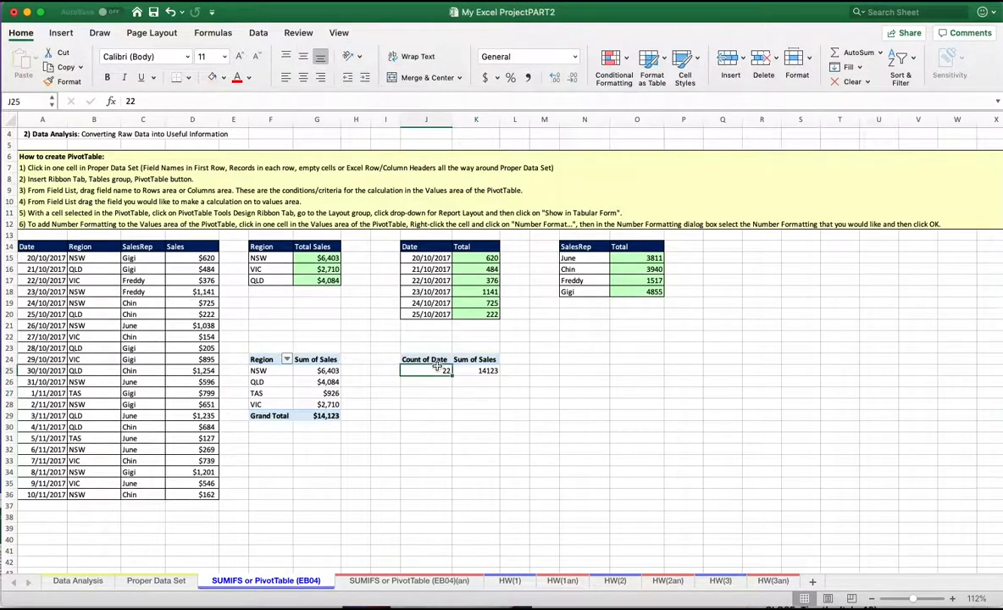
{"action": "left_click_drag", "start_coordinate": [415, 347], "coordinate": [502, 407]}
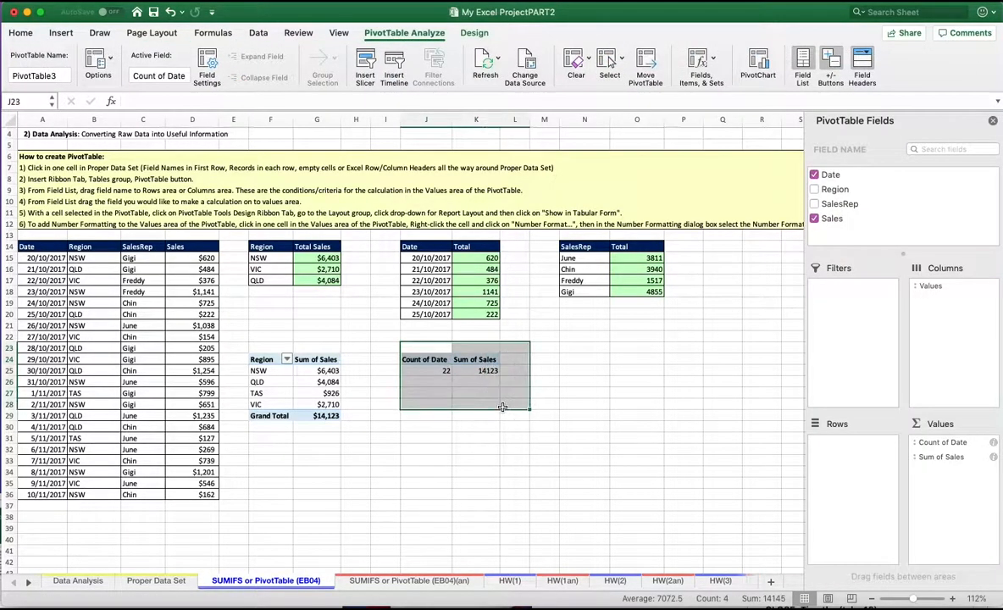
{"action": "key", "text": "Delete"}
{"action": "left_click", "coordinate": [125, 337]}
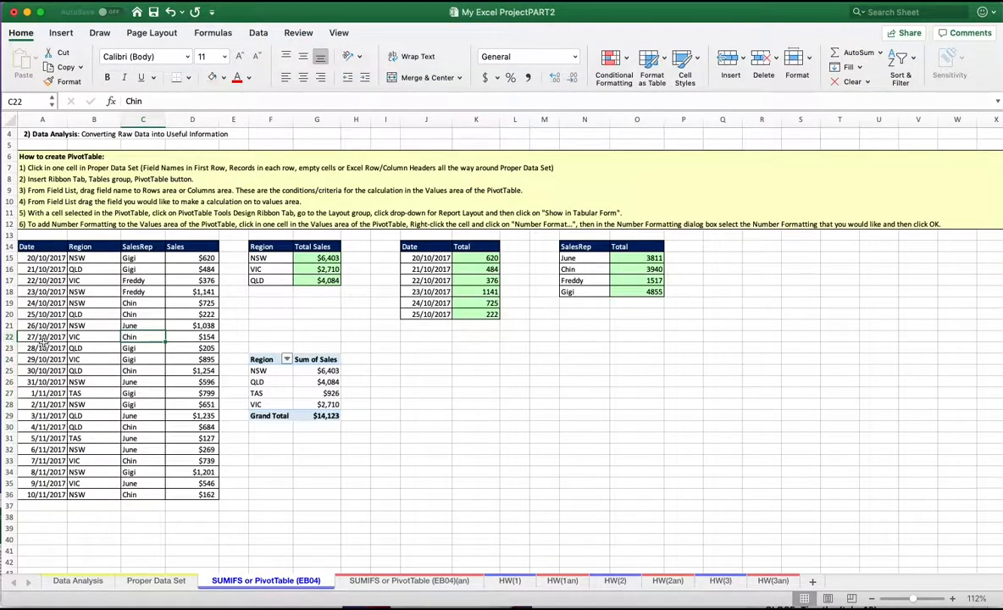
{"action": "left_click", "coordinate": [181, 314]}
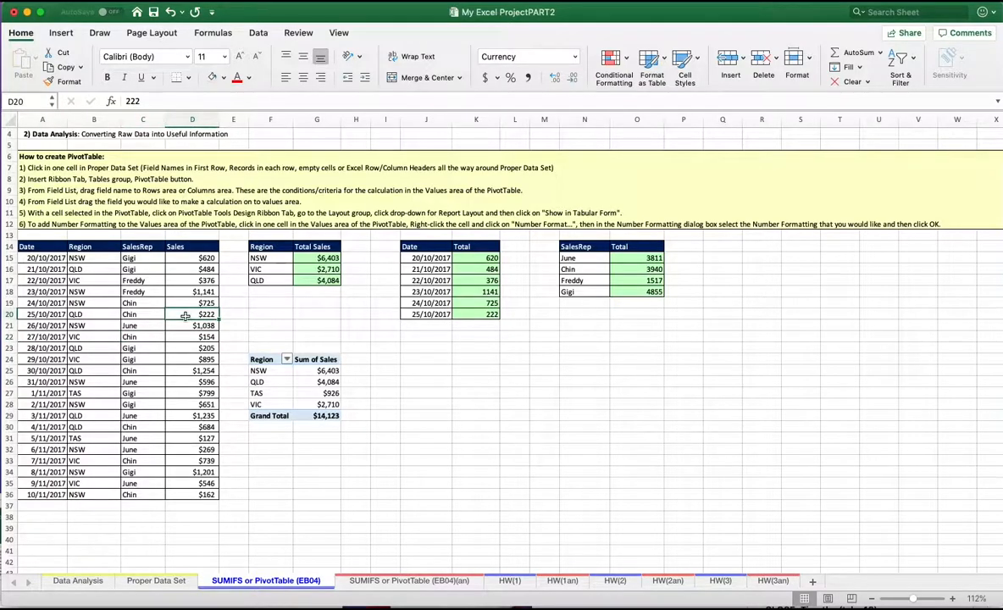
{"action": "left_click", "coordinate": [30, 245]}
{"action": "key", "text": "Down"}
{"action": "key", "text": "Down"}
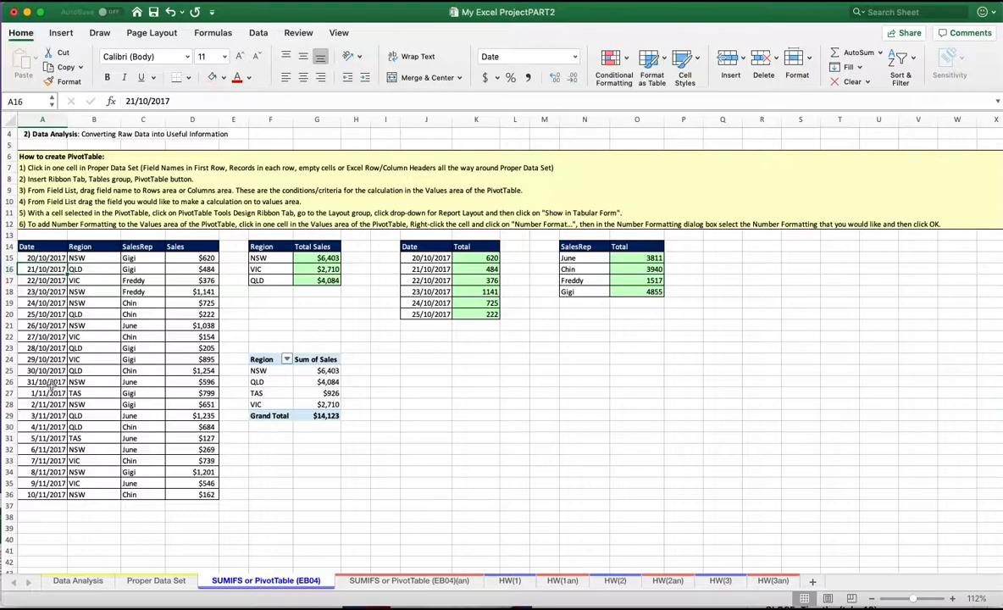
{"action": "left_click", "coordinate": [40, 245]}
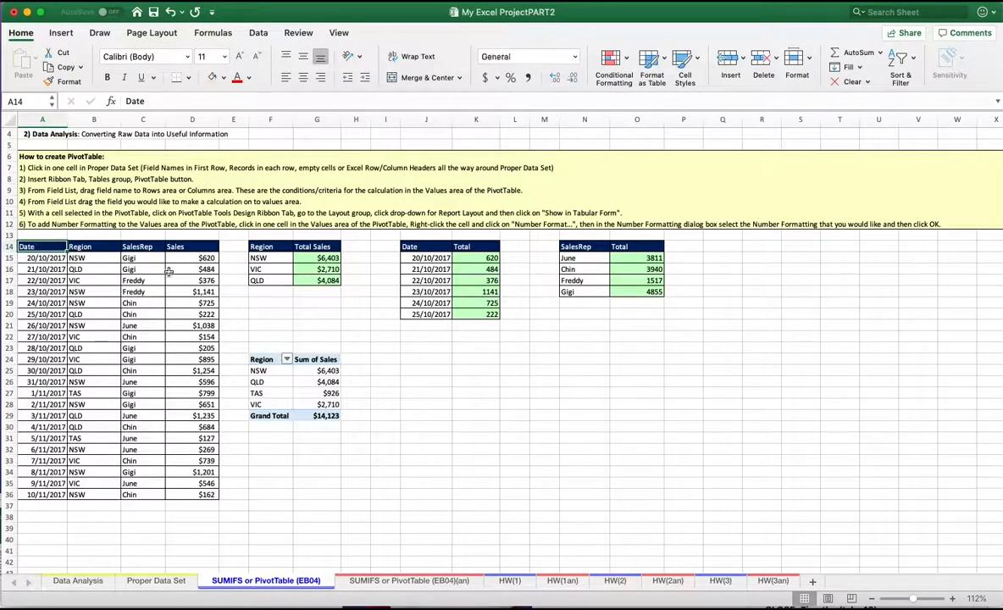
{"action": "left_click", "coordinate": [179, 303]}
{"action": "right_click", "coordinate": [179, 303]}
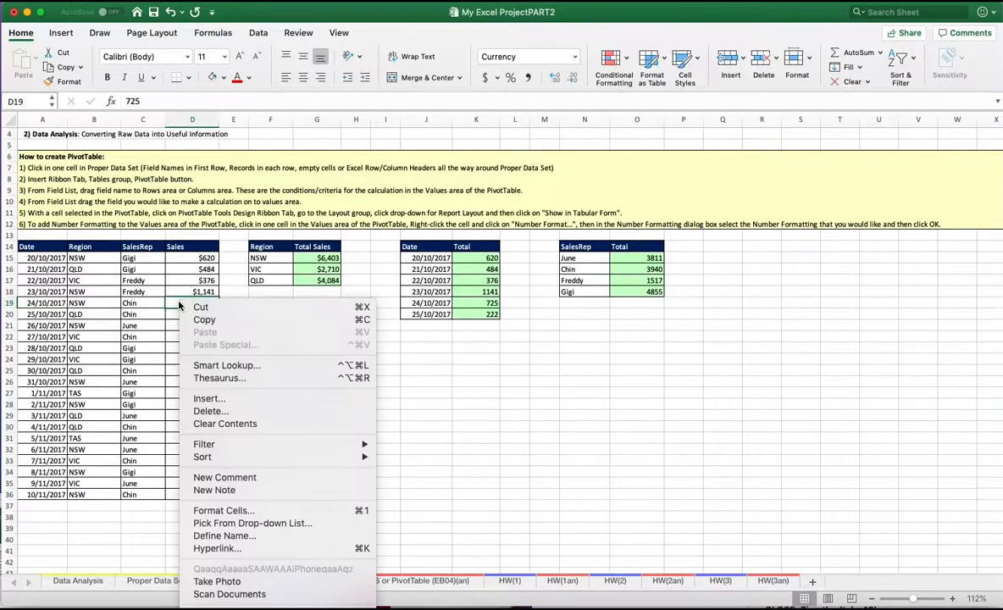
{"action": "left_click", "coordinate": [168, 334]}
- Create a new PivotTable from the sales data $A$14:$D$36 on the existing worksheet at J24
{"action": "left_click", "coordinate": [168, 334]}
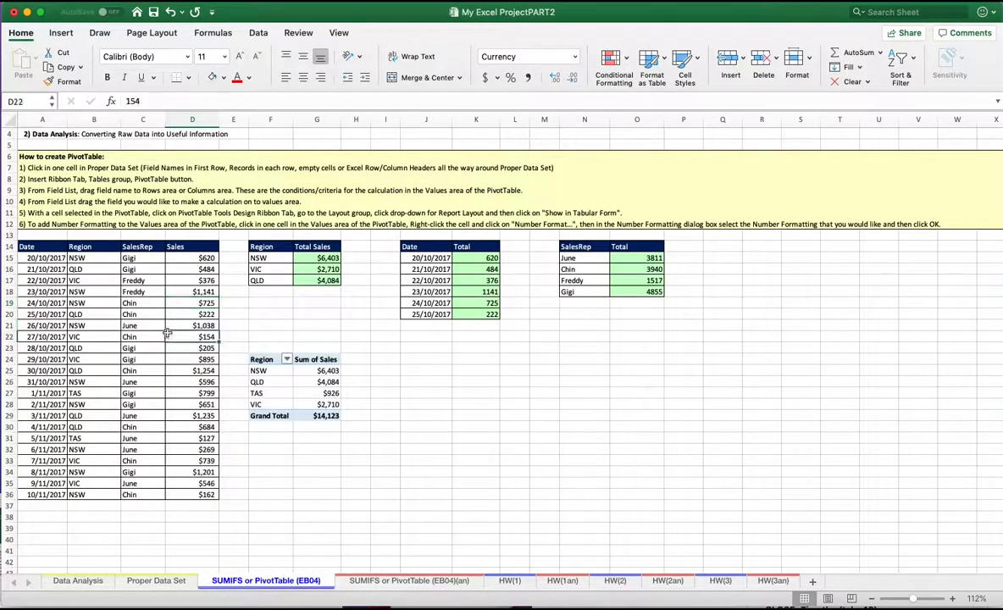
{"action": "left_click", "coordinate": [61, 32]}
{"action": "left_click", "coordinate": [26, 61]}
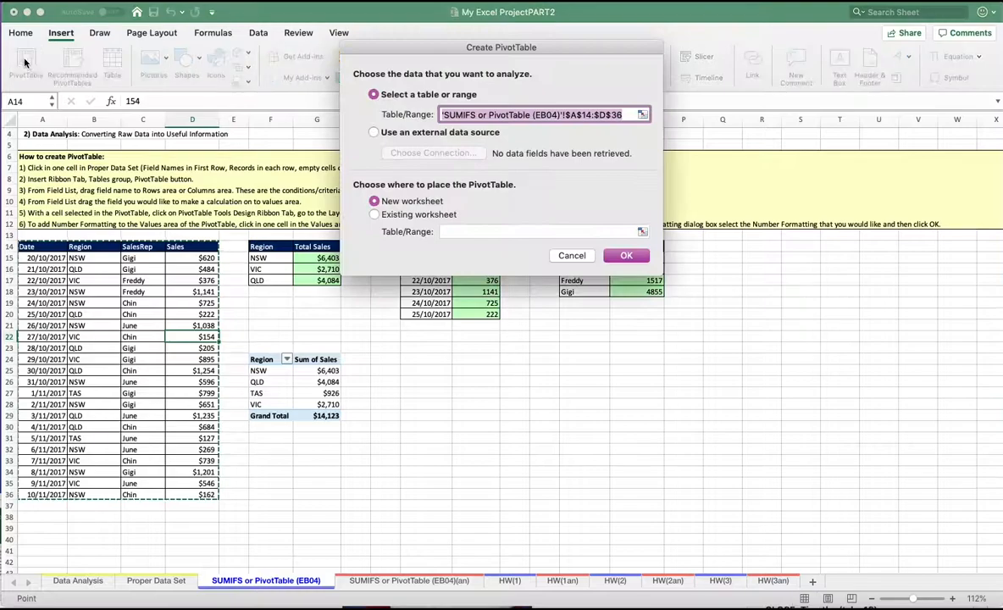
{"action": "left_click", "coordinate": [381, 218]}
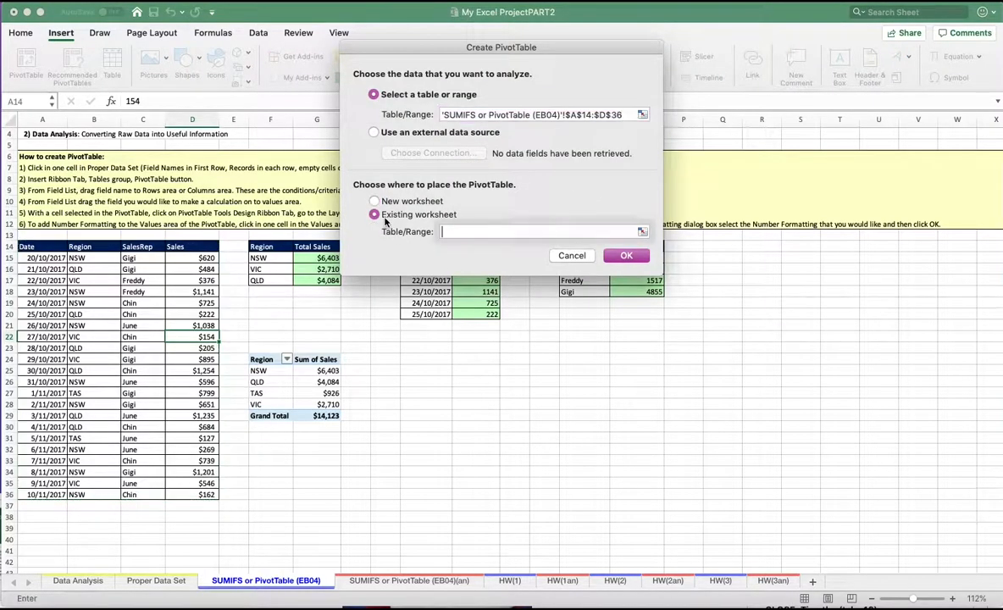
{"action": "left_click", "coordinate": [425, 357]}
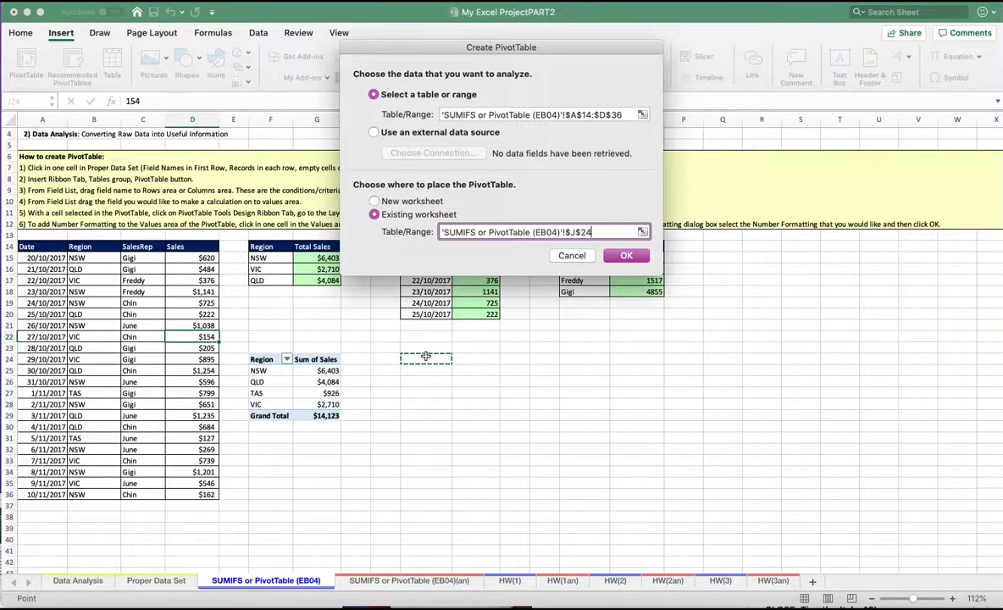
{"action": "left_click", "coordinate": [626, 255]}
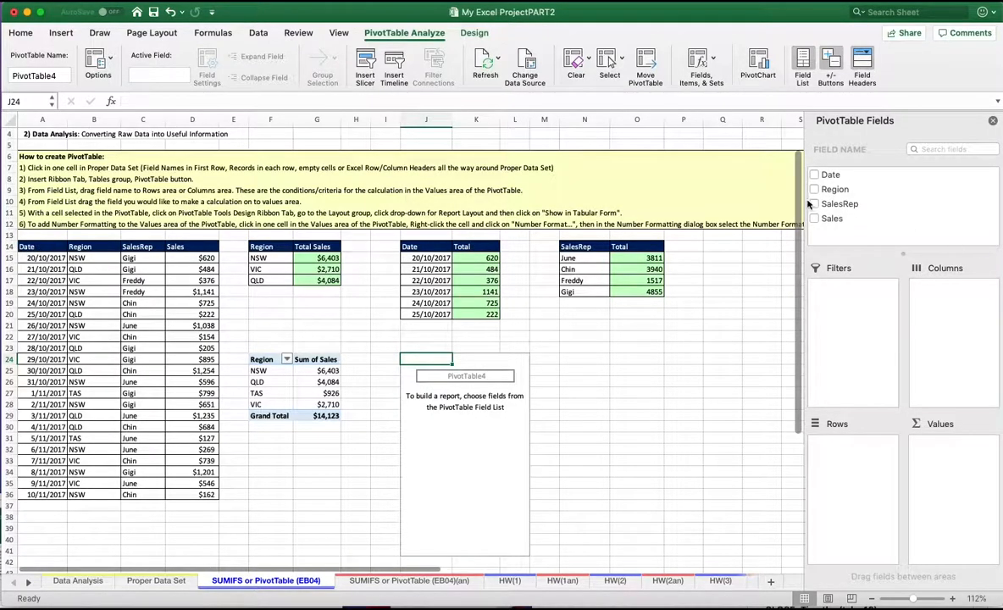
- Try adding the Date and Sales fields to the empty PivotTable at J24 and undo both additions
{"action": "left_click", "coordinate": [814, 175]}
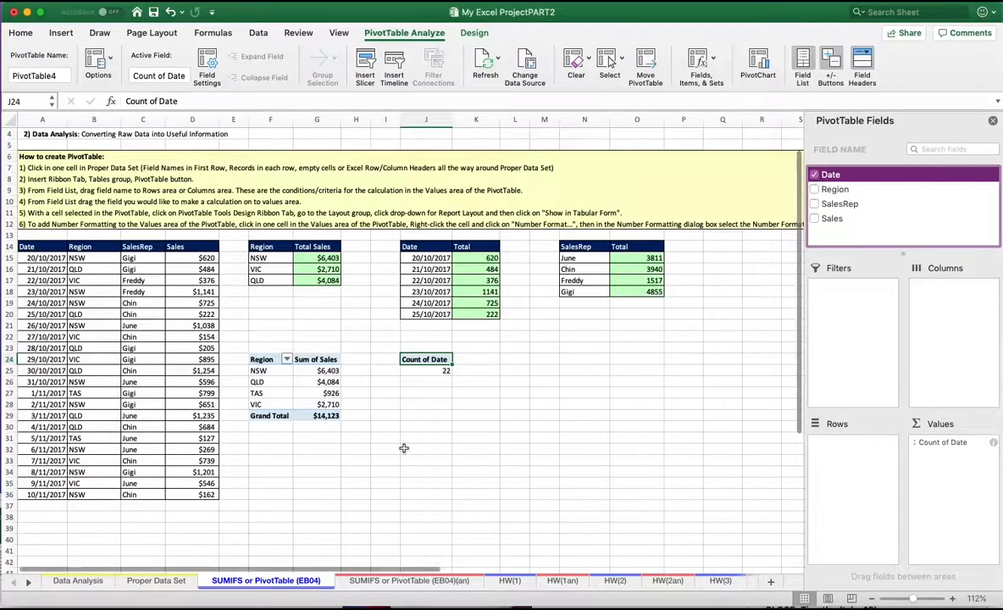
{"action": "left_click", "coordinate": [444, 373]}
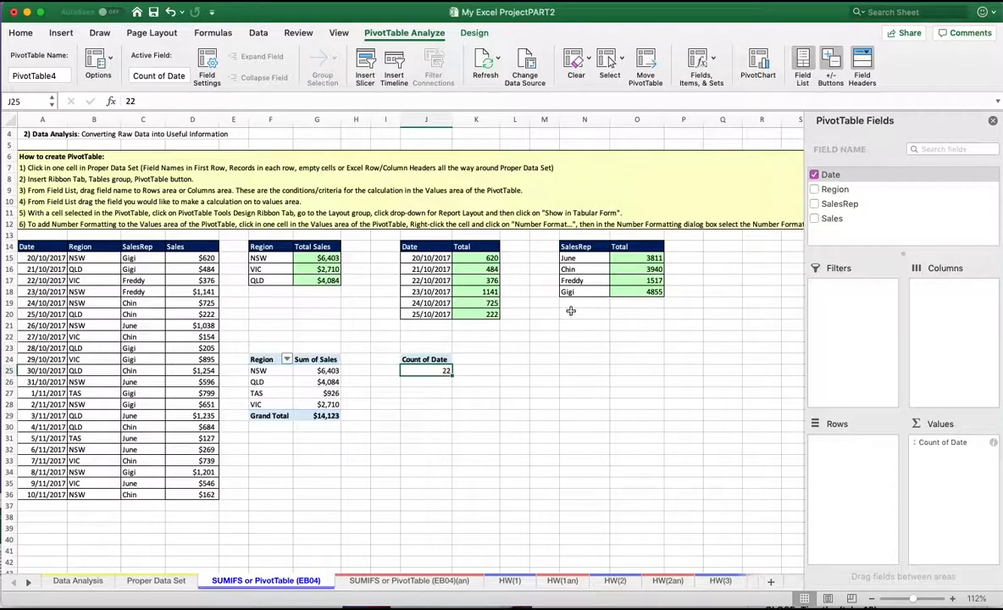
{"action": "left_click", "coordinate": [434, 358]}
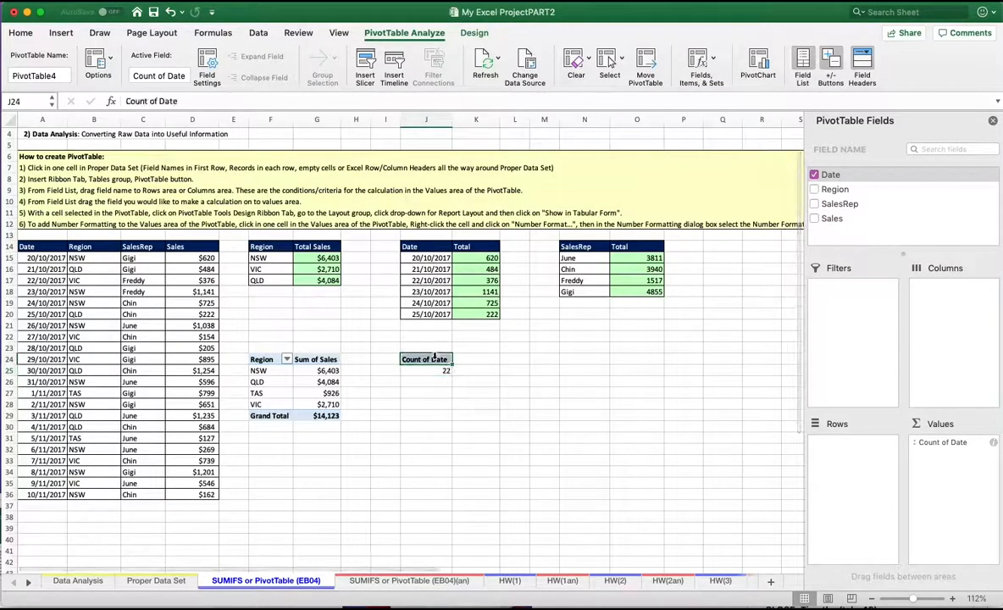
{"action": "left_click", "coordinate": [829, 219]}
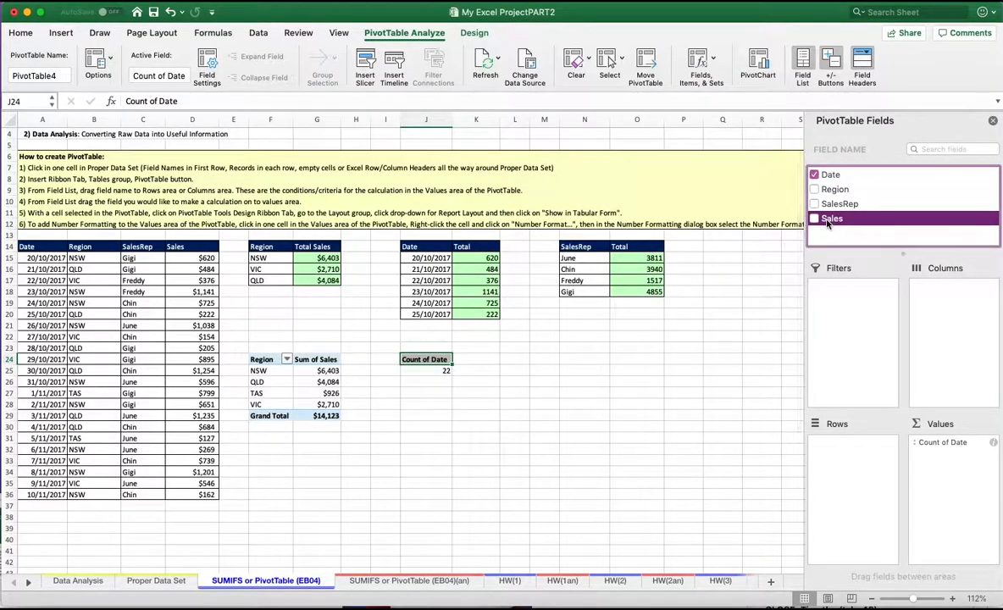
{"action": "left_click", "coordinate": [495, 344]}
{"action": "left_click", "coordinate": [443, 360]}
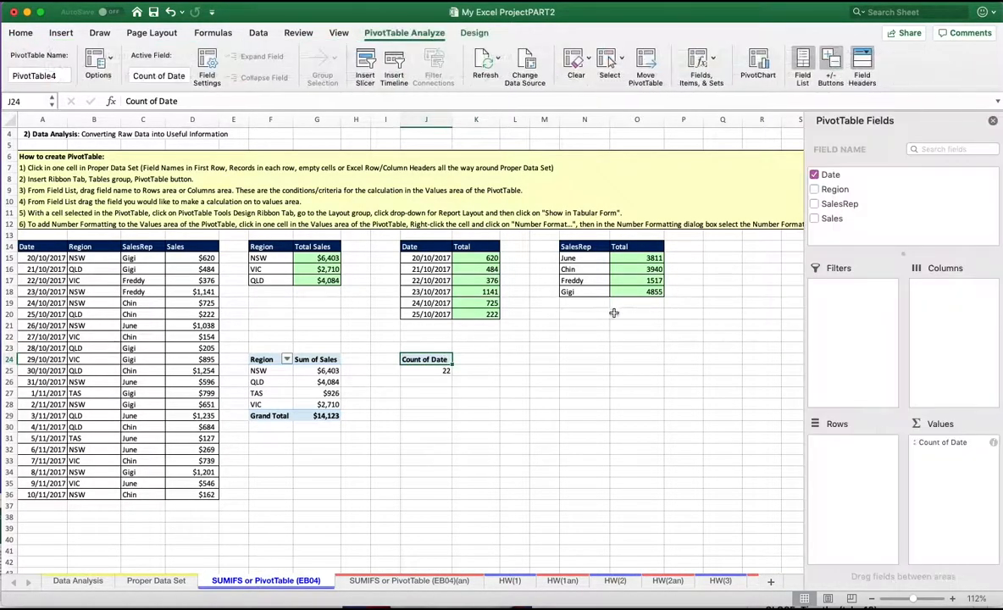
{"action": "left_click", "coordinate": [814, 219]}
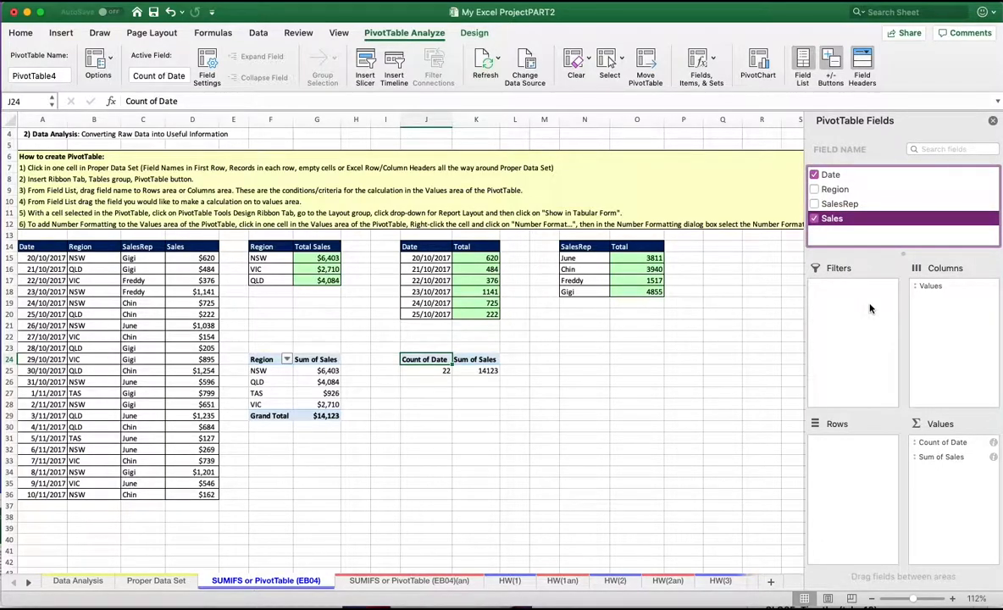
{"action": "left_click", "coordinate": [931, 443]}
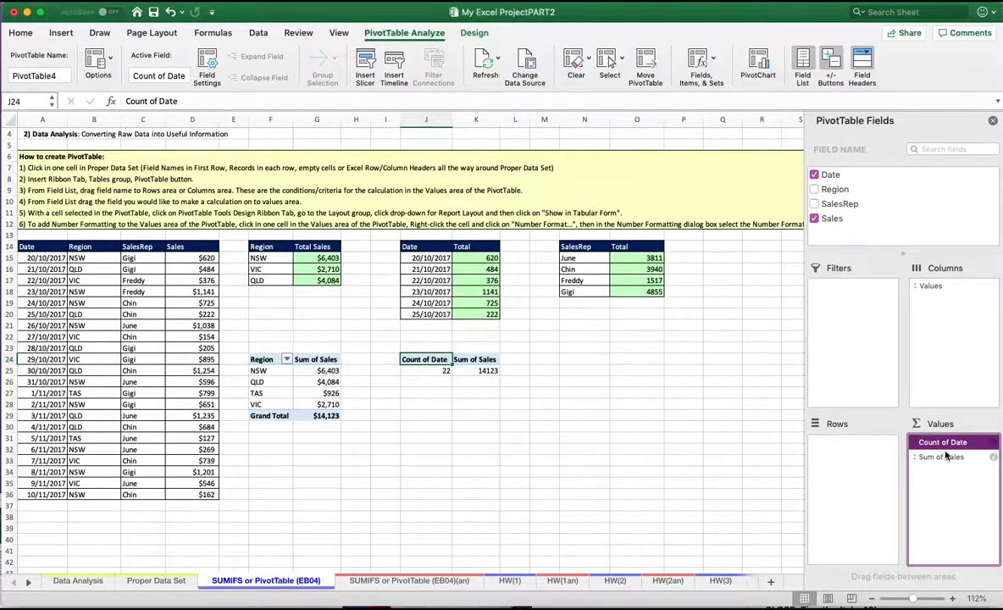
{"action": "left_click", "coordinate": [680, 459]}
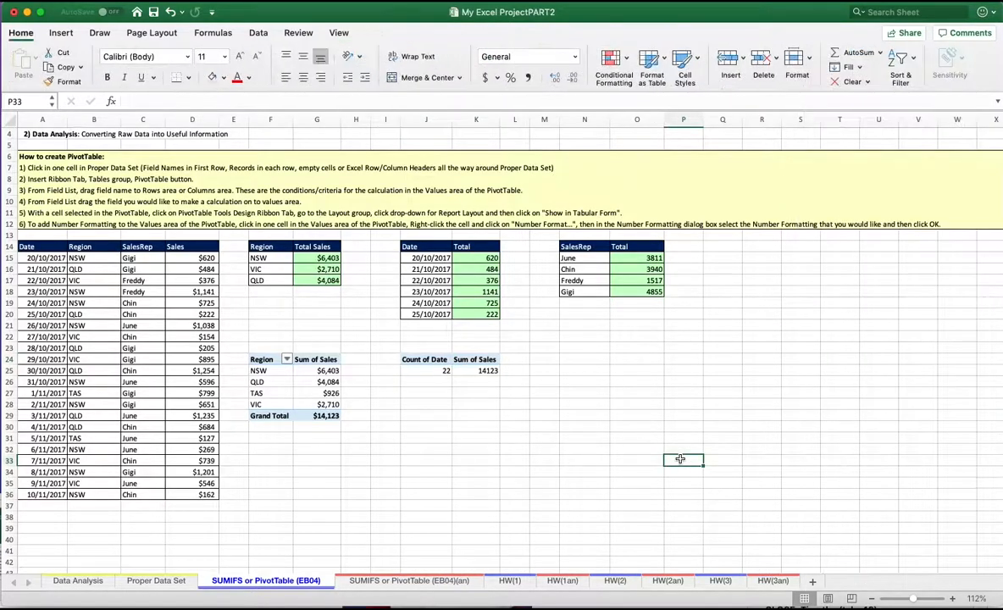
{"action": "key", "text": "super+z"}
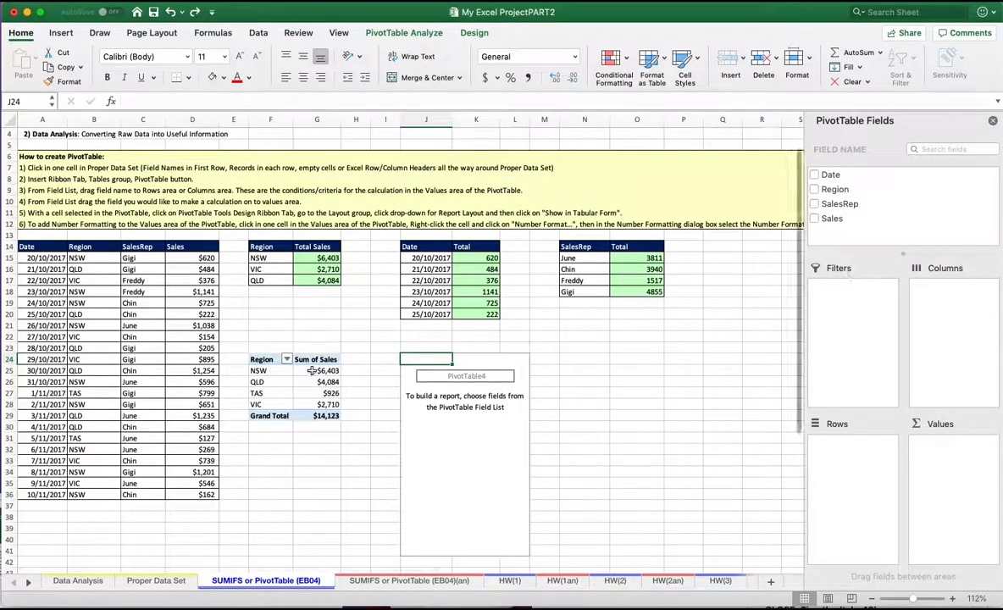
{"action": "left_click", "coordinate": [260, 360]}
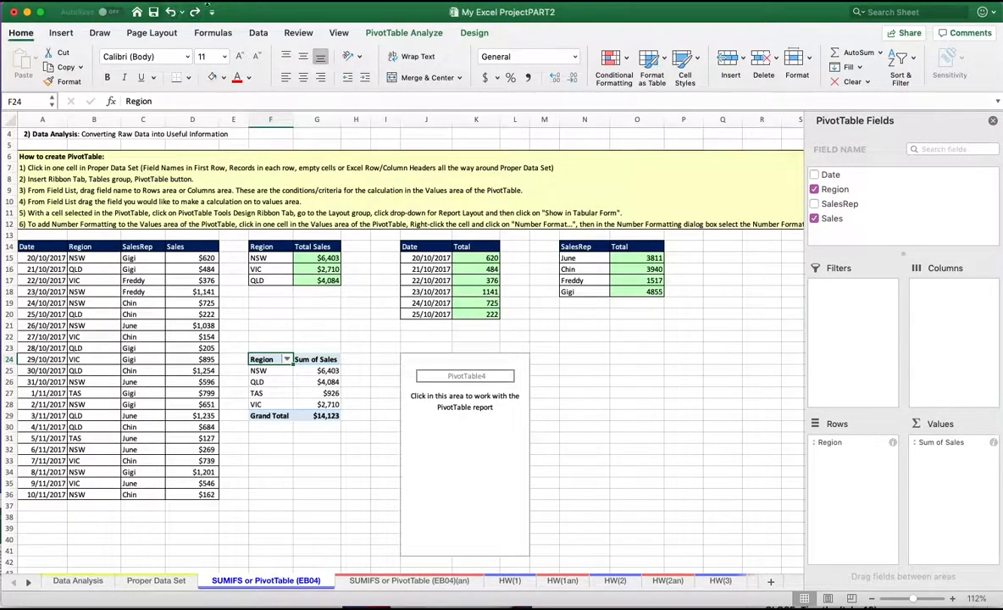
{"action": "left_click", "coordinate": [475, 32]}
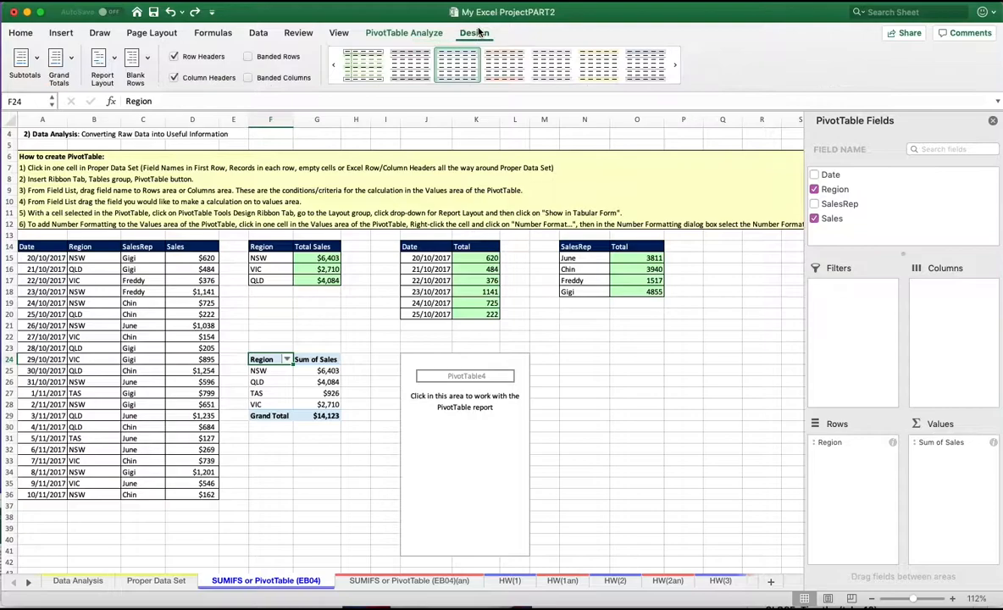
{"action": "left_click", "coordinate": [72, 58]}
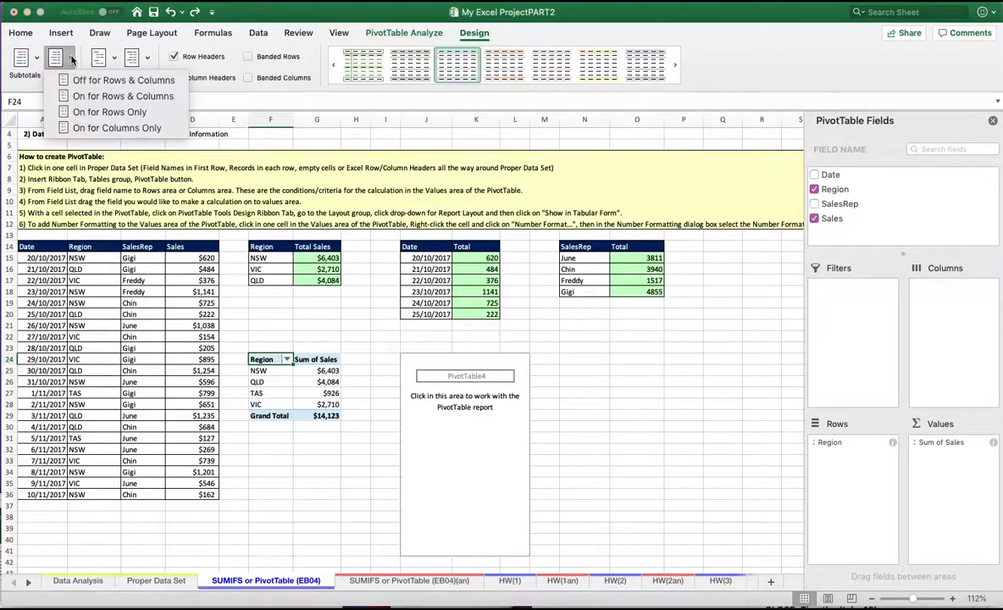
{"action": "left_click", "coordinate": [607, 422]}
{"action": "left_click", "coordinate": [448, 361]}
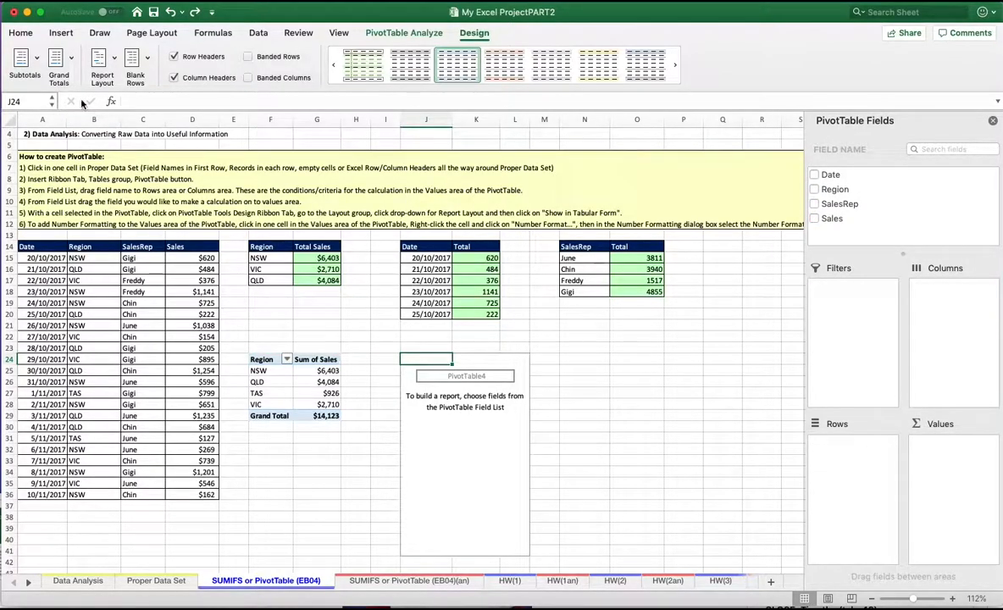
{"action": "left_click", "coordinate": [102, 59]}
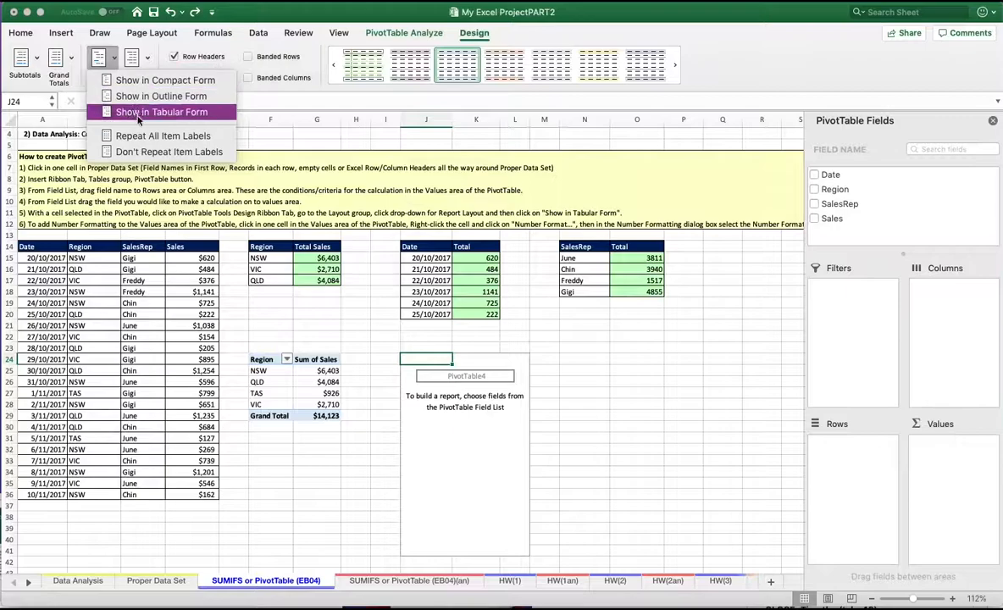
{"action": "left_click", "coordinate": [135, 79]}
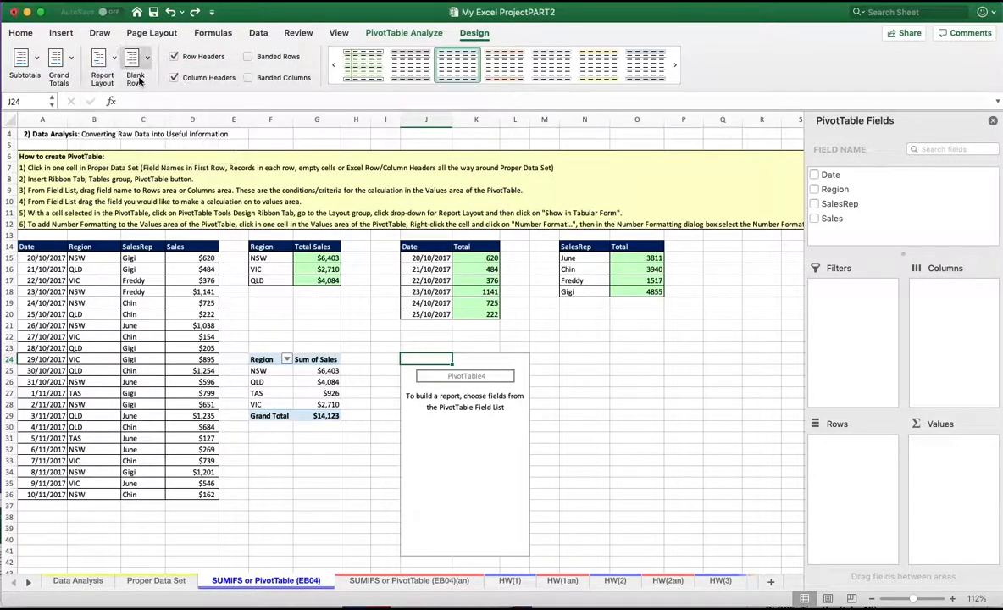
- Add the Date field to the PivotTable at J24 and move it from the Values area to the Rows area
{"action": "left_click", "coordinate": [837, 176]}
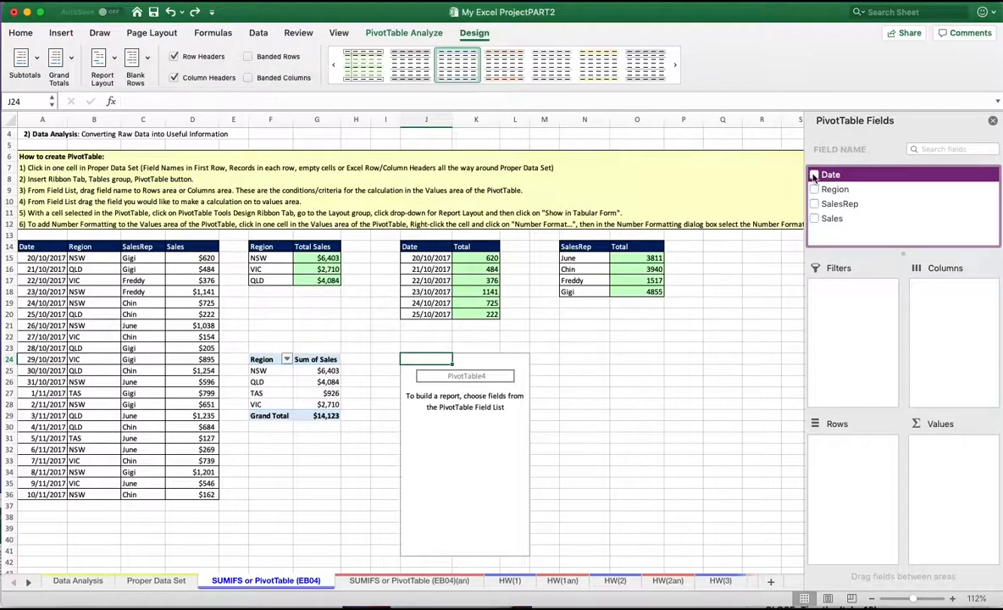
{"action": "left_click", "coordinate": [814, 175]}
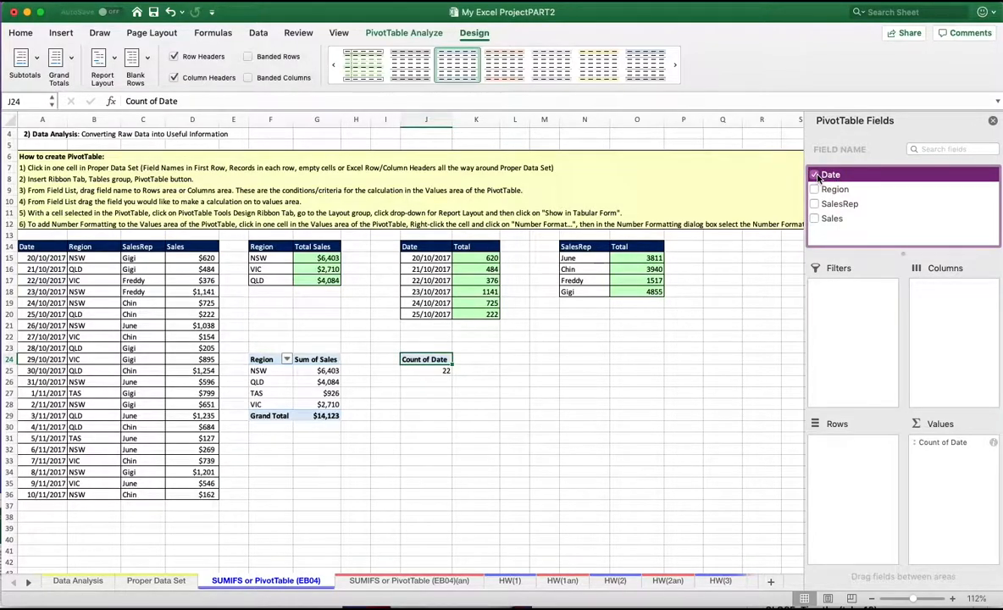
{"action": "left_click", "coordinate": [263, 360]}
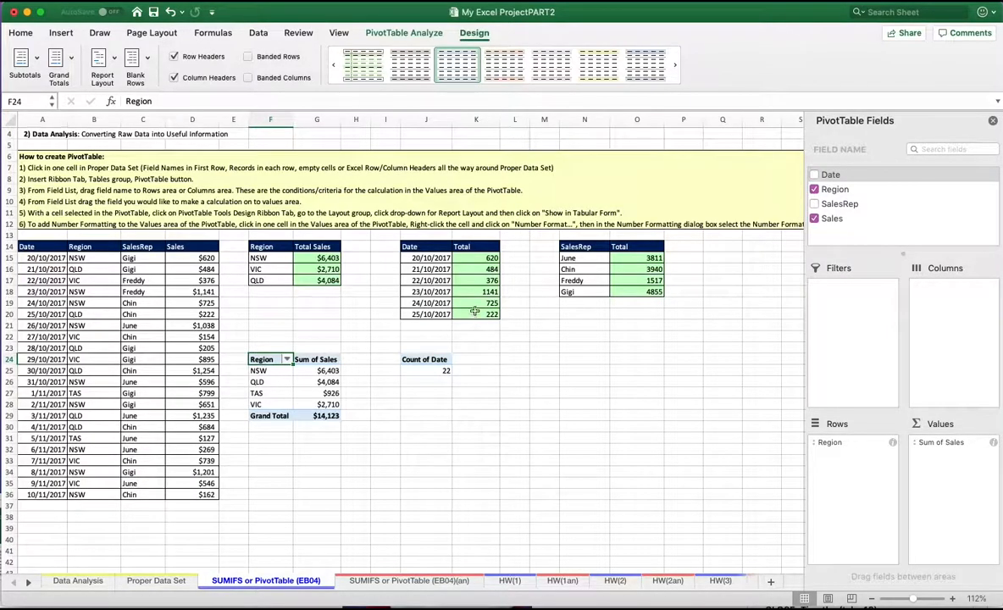
{"action": "left_click", "coordinate": [842, 192]}
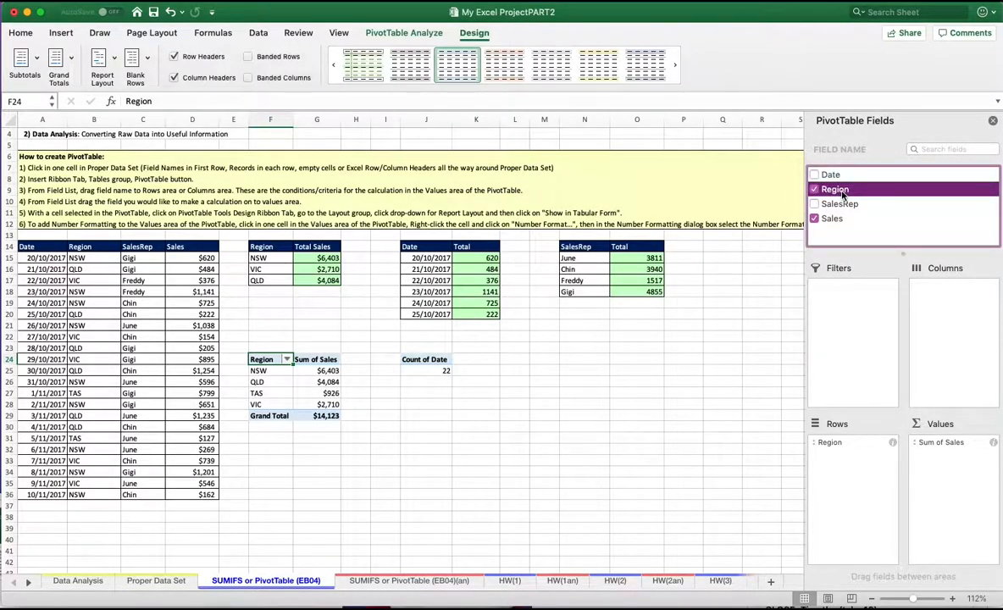
{"action": "left_click", "coordinate": [424, 359]}
{"action": "left_click_drag", "start_coordinate": [945, 447], "coordinate": [866, 451]}
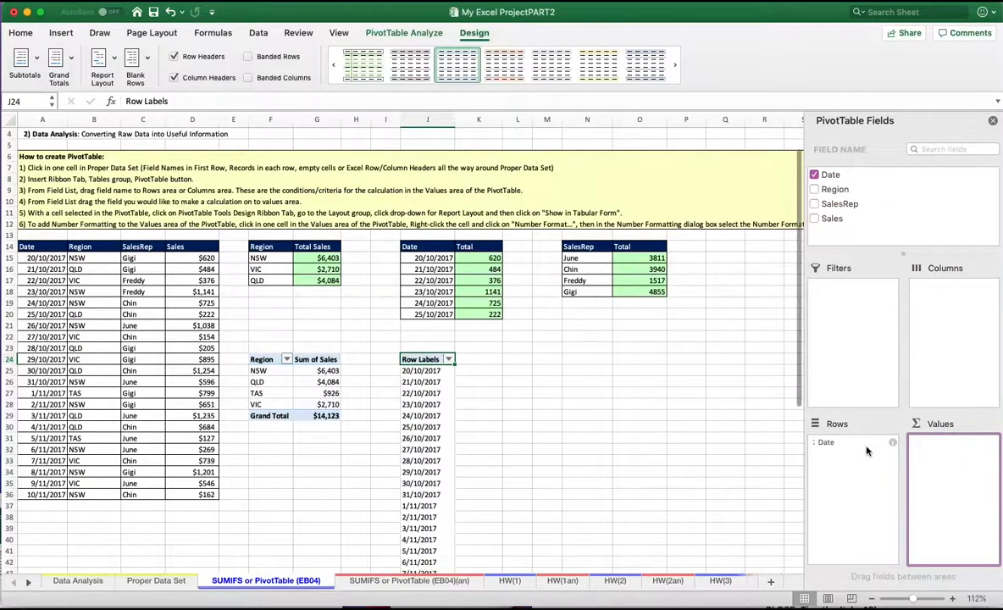
- Add the Sales field to the date PivotTable's Values area as Sum of Sales
{"action": "scroll", "coordinate": [503, 469], "scroll_direction": "down", "scroll_amount": 3}
{"action": "scroll", "coordinate": [503, 469], "scroll_direction": "down", "scroll_amount": 1}
{"action": "scroll", "coordinate": [503, 469], "scroll_direction": "up", "scroll_amount": 1}
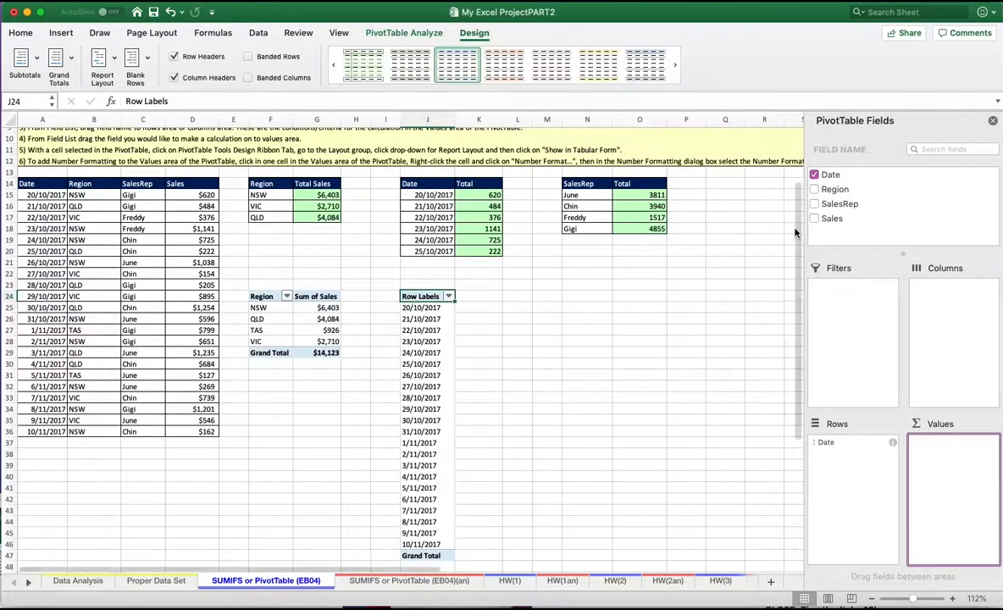
{"action": "left_click", "coordinate": [839, 217]}
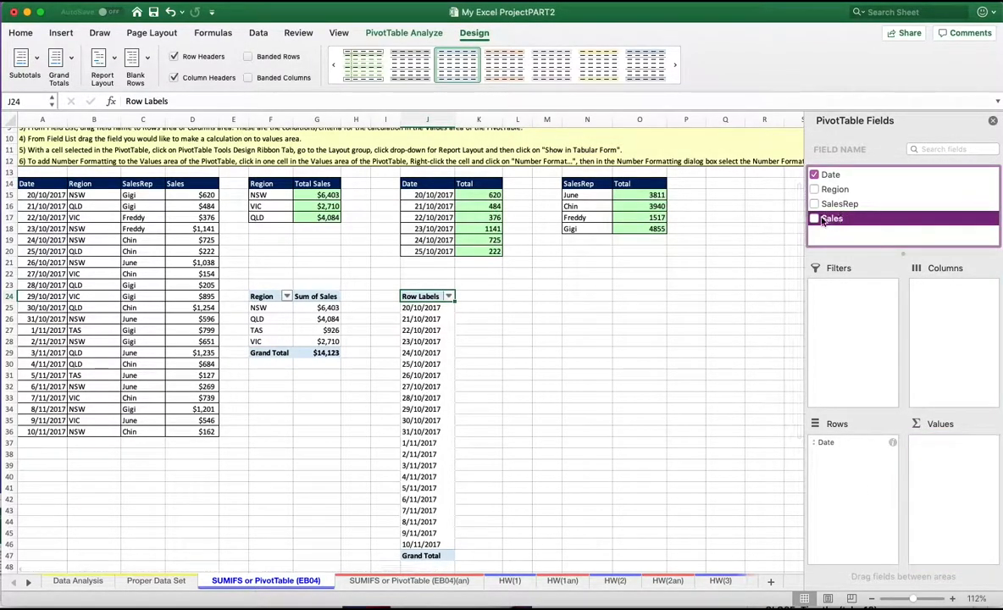
{"action": "left_click", "coordinate": [814, 218]}
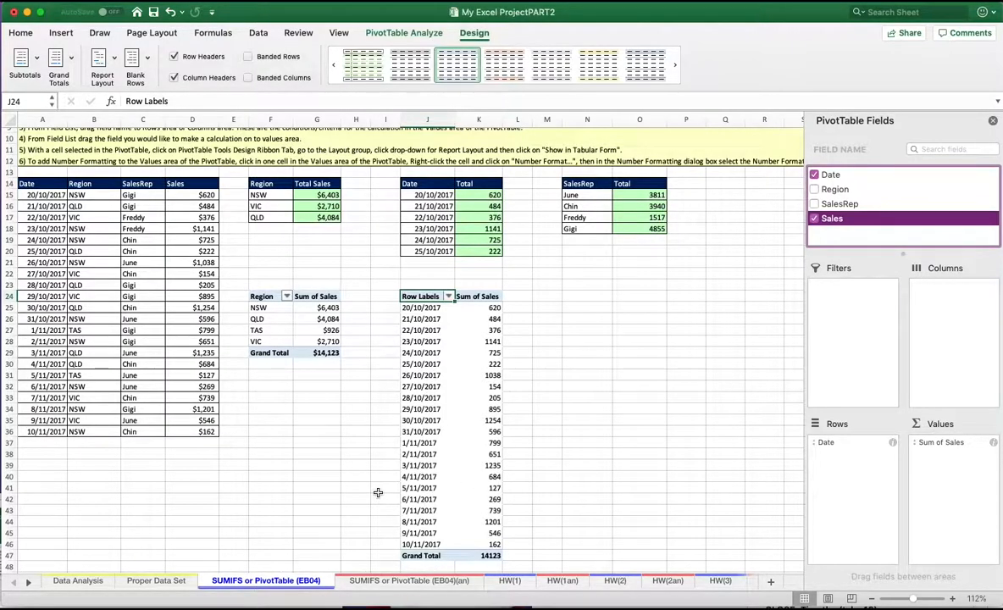
{"action": "left_click", "coordinate": [483, 442]}
{"action": "left_click_drag", "start_coordinate": [487, 441], "coordinate": [487, 439]}
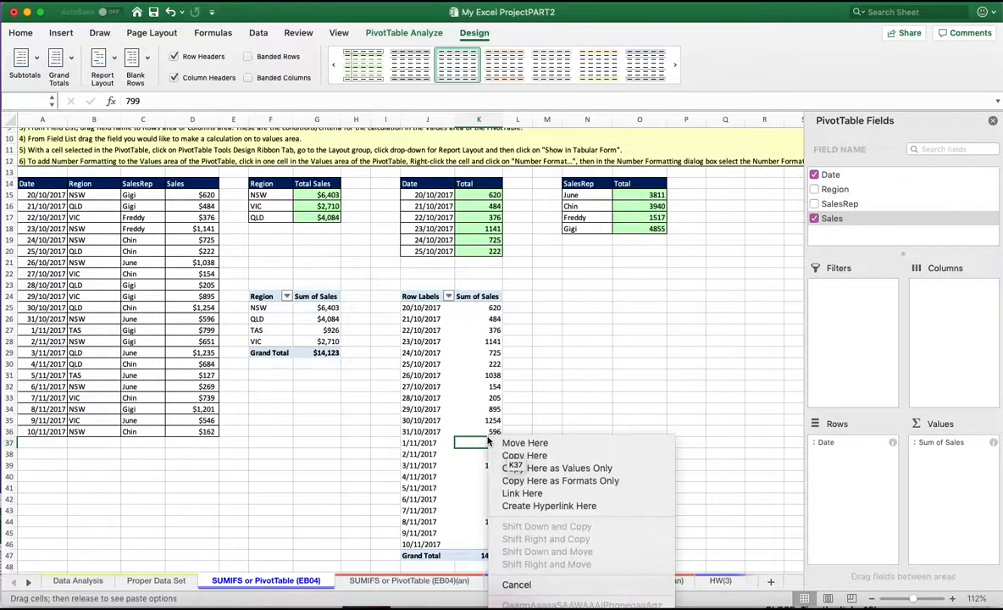
{"action": "key", "text": "Escape"}
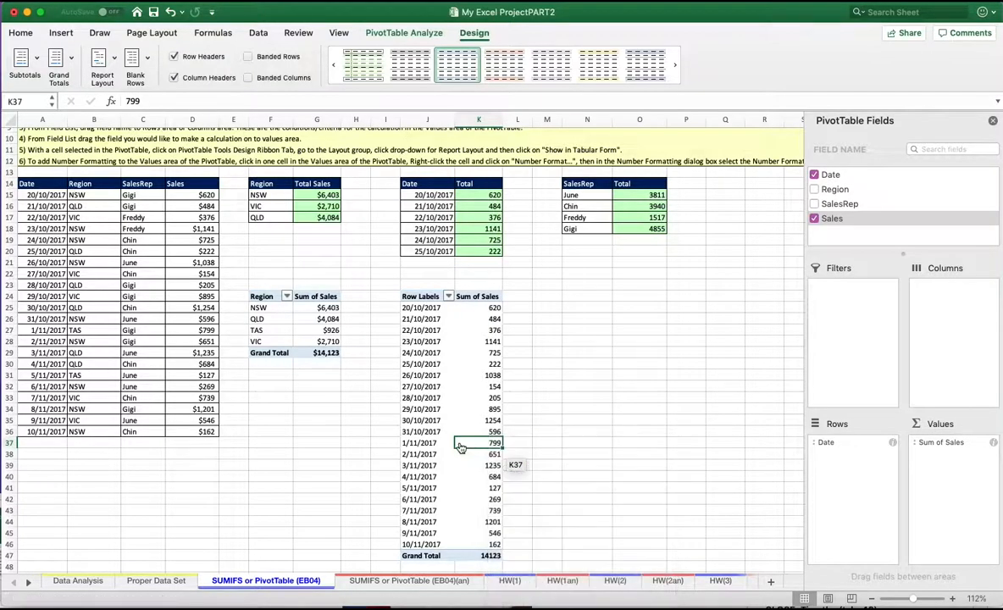
- Format the date PivotTable's Sum of Sales values as Number with 0 decimal places
{"action": "right_click", "coordinate": [459, 447]}
{"action": "left_click", "coordinate": [490, 474]}
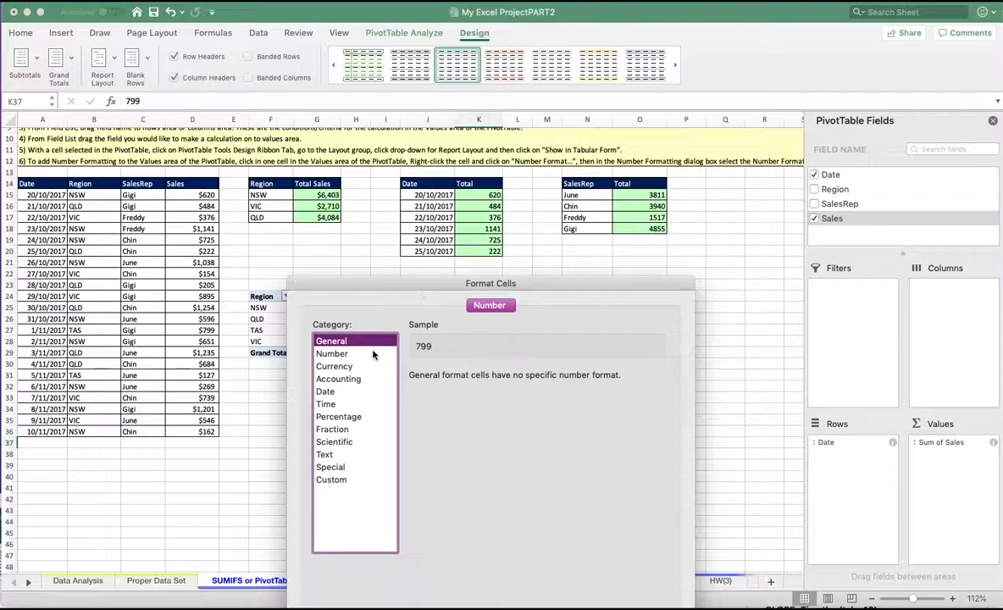
{"action": "left_click", "coordinate": [373, 353]}
{"action": "left_click", "coordinate": [507, 372]}
{"action": "left_click", "coordinate": [508, 372]}
{"action": "left_click", "coordinate": [507, 379]}
{"action": "left_click", "coordinate": [507, 379]}
{"action": "left_click", "coordinate": [507, 379]}
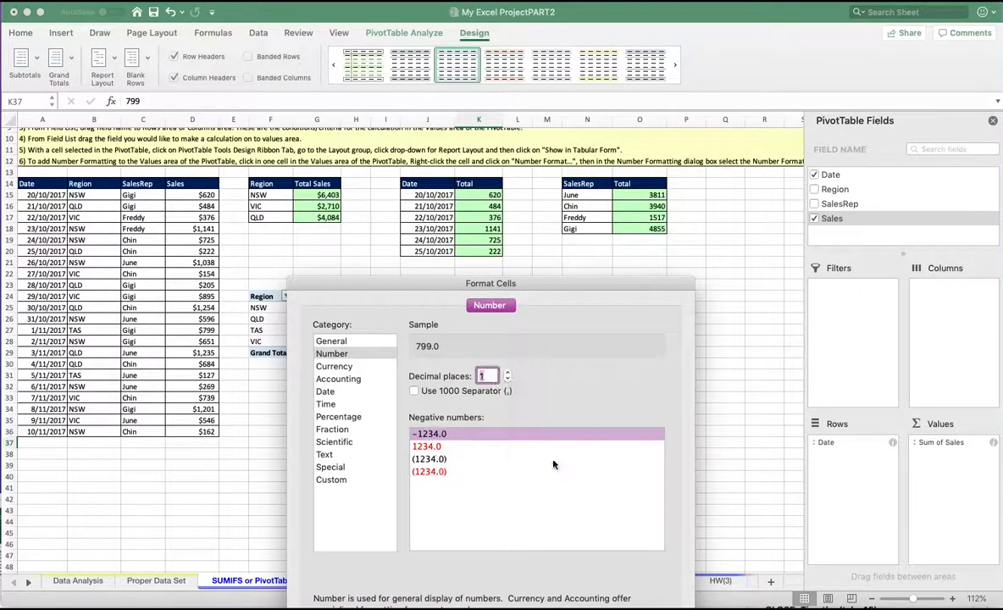
{"action": "left_click", "coordinate": [508, 380]}
{"action": "key", "text": "Return"}
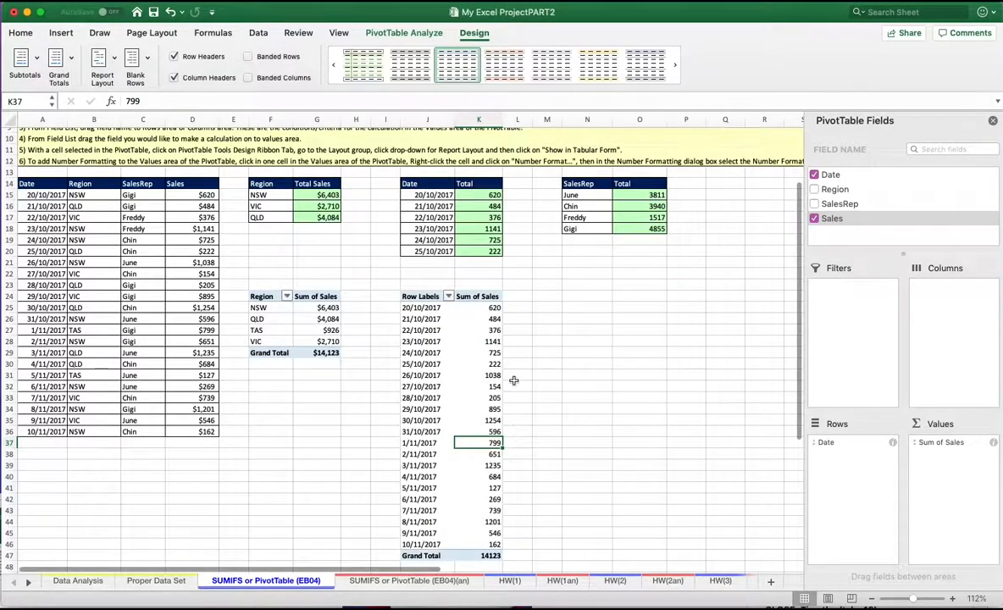
- Change the date PivotTable's Sum of Sales number format to Currency with the $ symbol and compare its first value with the SUMIFS total in K15
{"action": "right_click", "coordinate": [484, 364]}
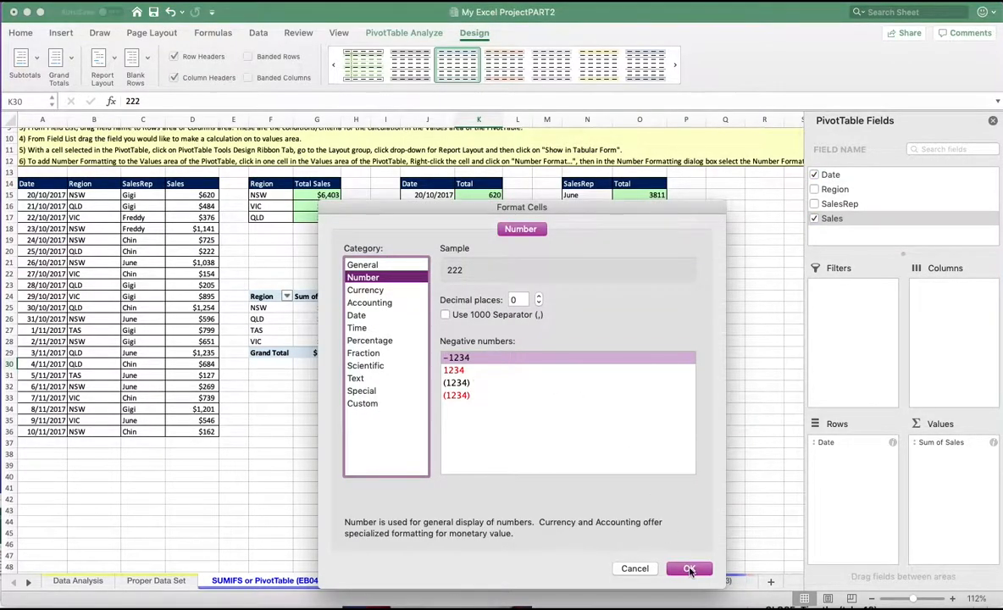
{"action": "left_click", "coordinate": [366, 291]}
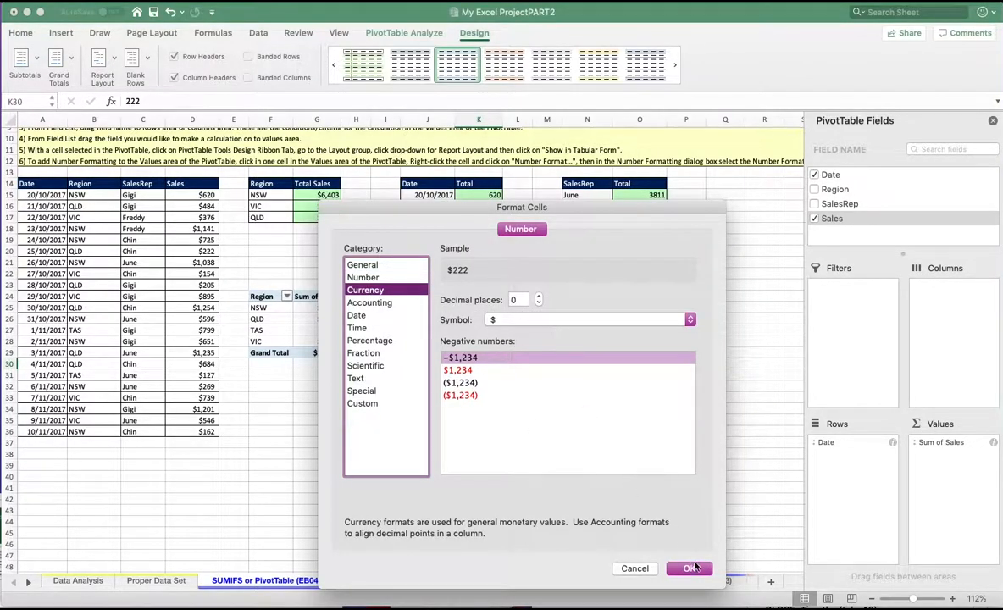
{"action": "left_click", "coordinate": [691, 568]}
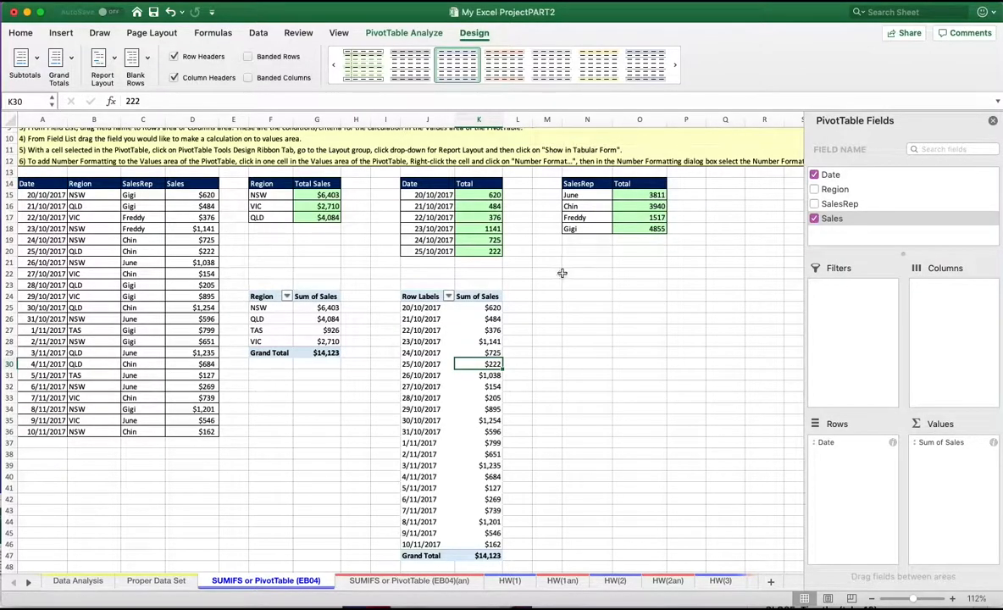
{"action": "left_click", "coordinate": [484, 198]}
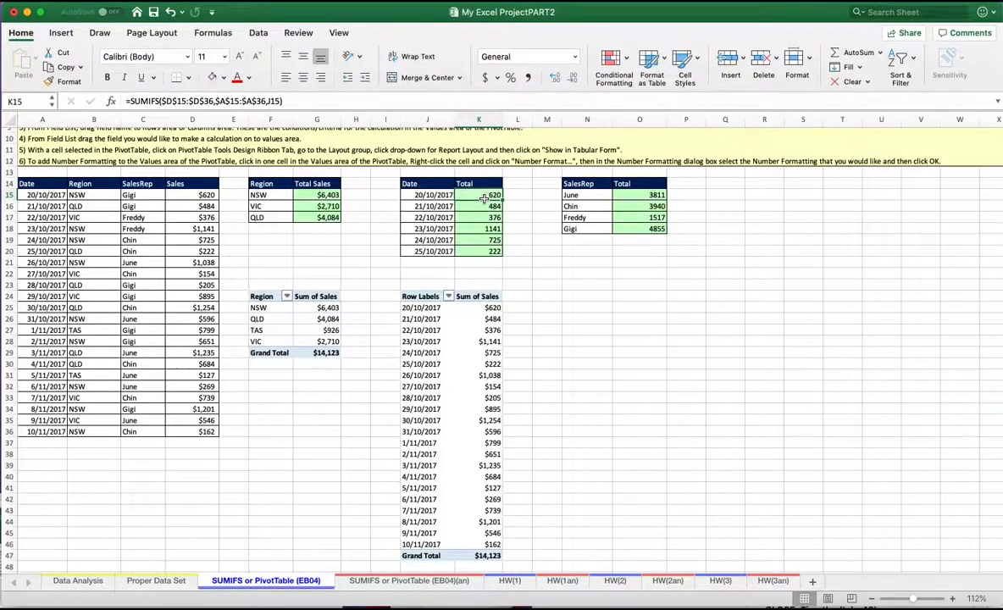
{"action": "left_click", "coordinate": [484, 310]}
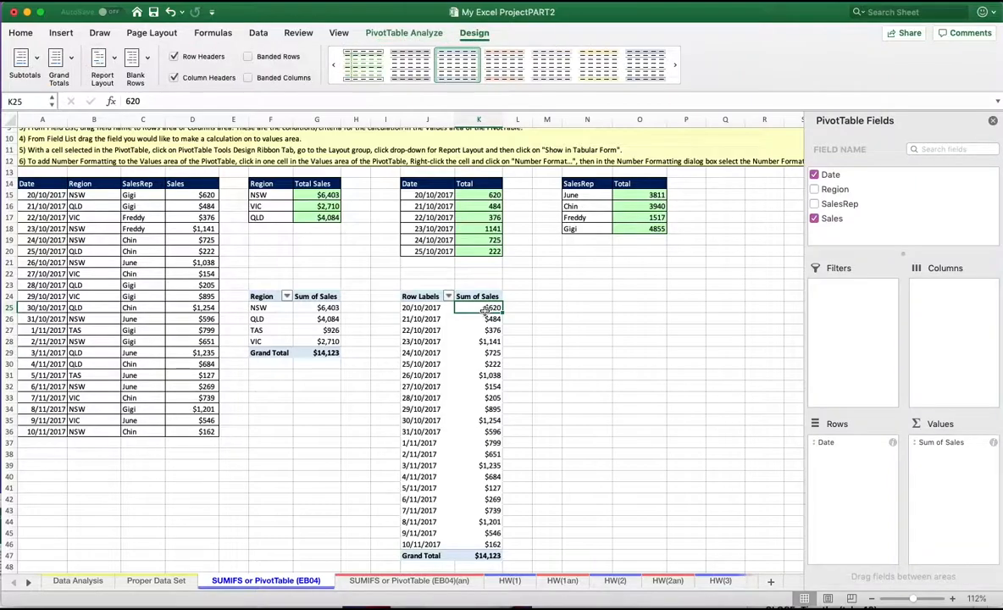
- Create a new PivotTable from the sales data $A$14:$D$36 on the existing worksheet at N24
{"action": "left_click", "coordinate": [582, 296]}
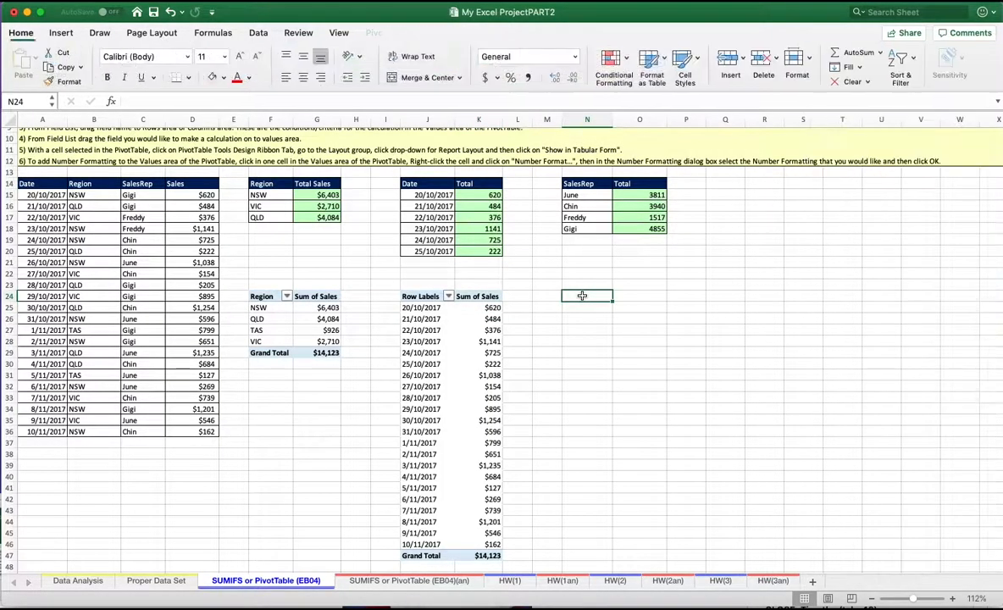
{"action": "left_click", "coordinate": [74, 320]}
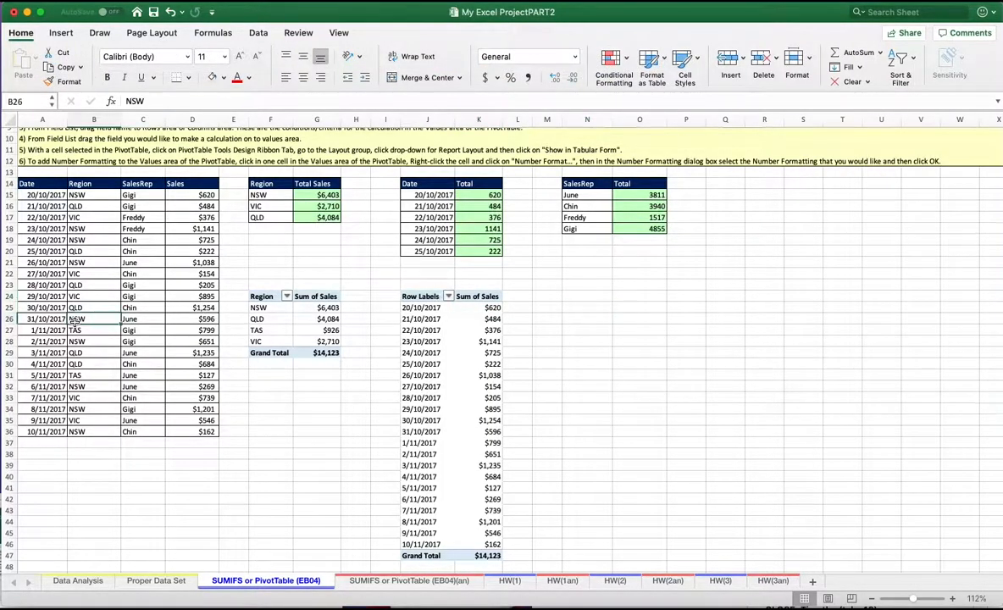
{"action": "right_click", "coordinate": [75, 320]}
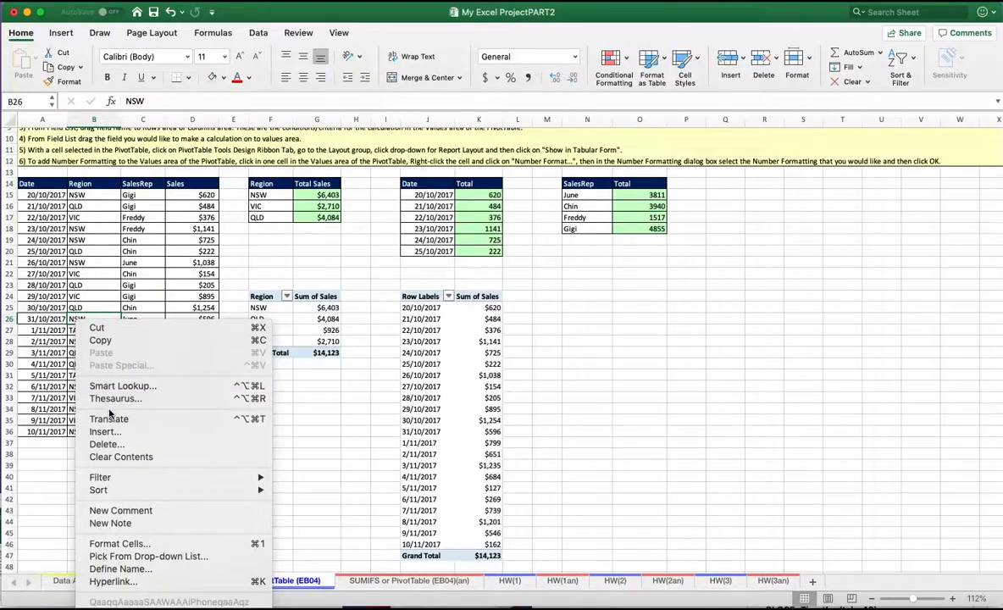
{"action": "left_click", "coordinate": [62, 37]}
{"action": "left_click", "coordinate": [61, 33]}
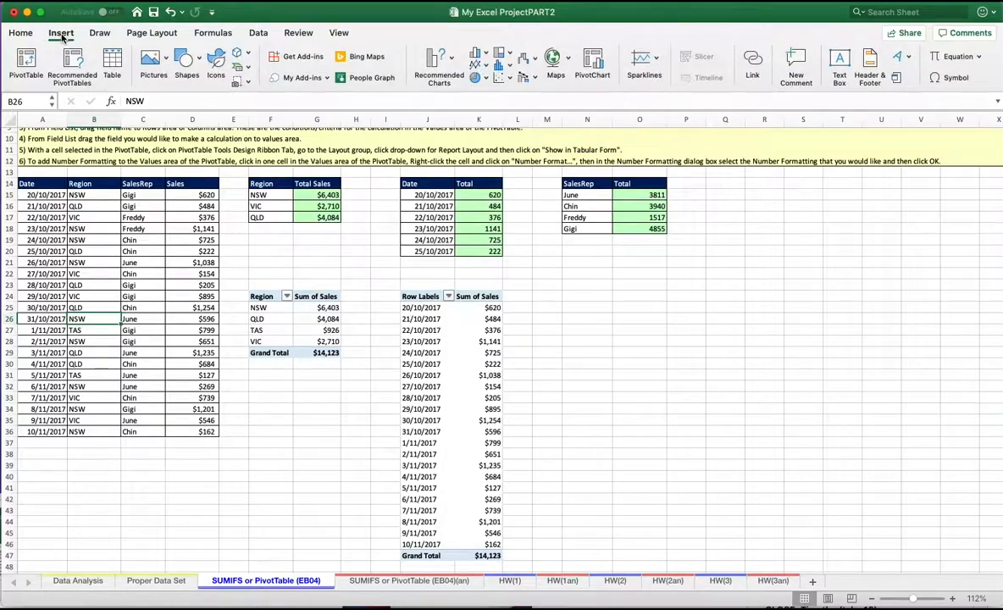
{"action": "left_click", "coordinate": [32, 68]}
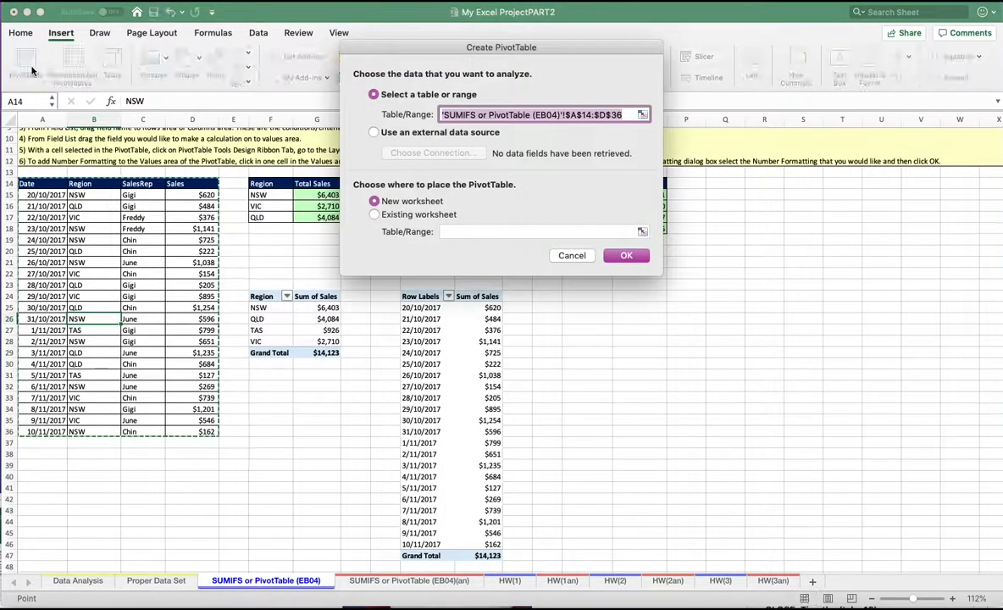
{"action": "left_click", "coordinate": [375, 215]}
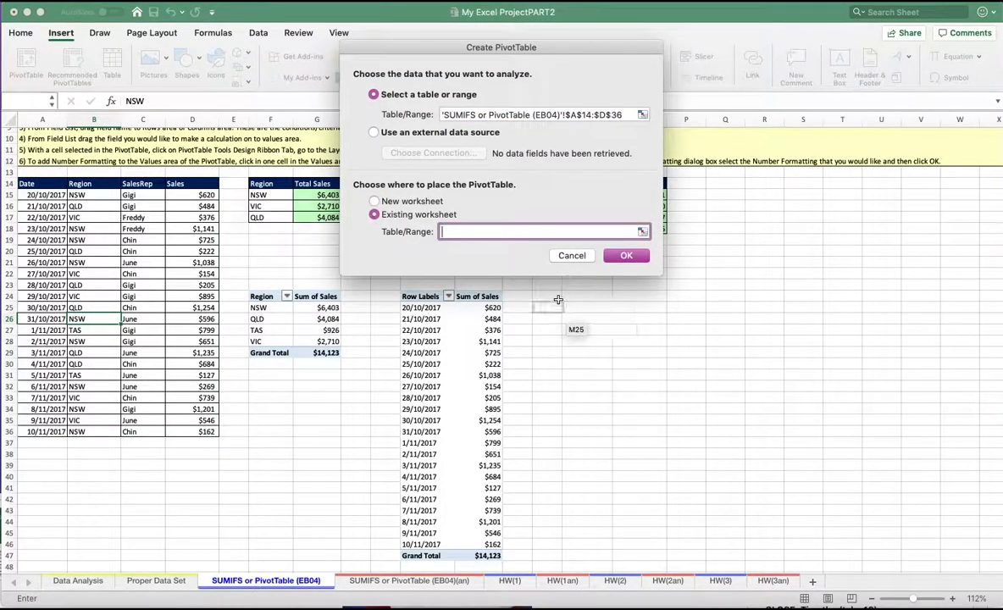
{"action": "left_click", "coordinate": [583, 298]}
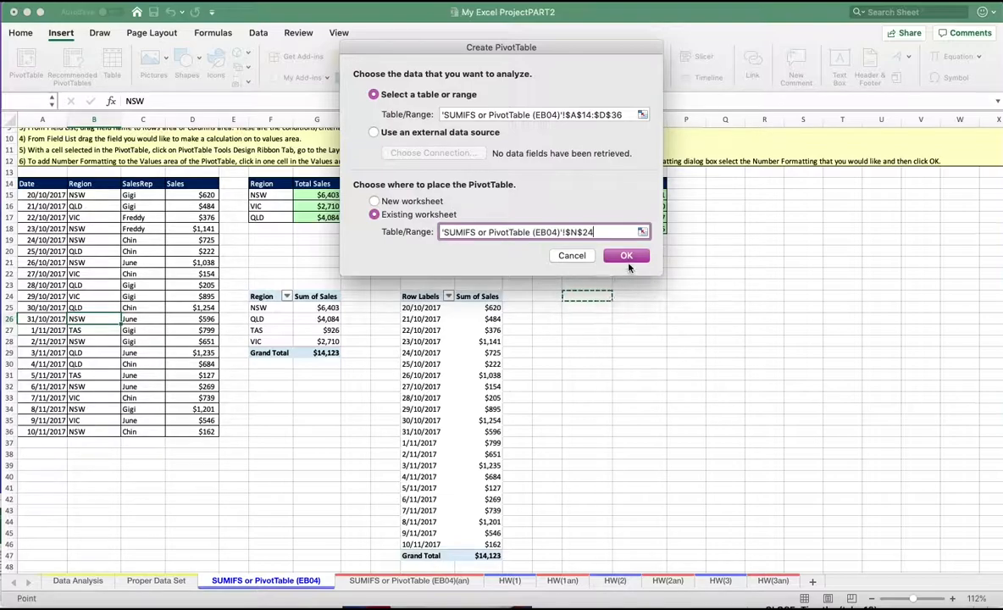
{"action": "left_click", "coordinate": [632, 253]}
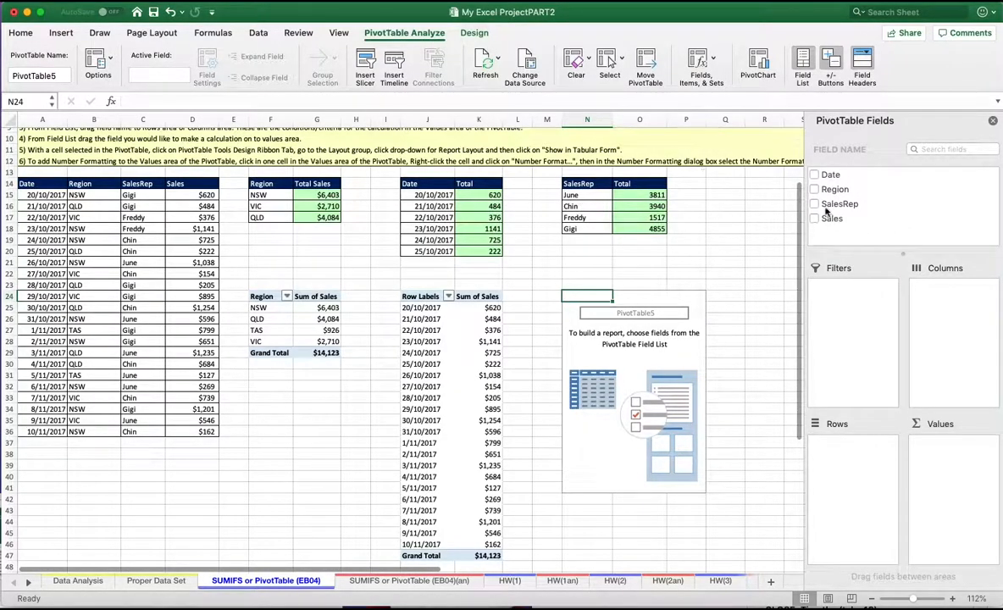
- Put the SalesRep field in the Rows area and the Sales field in the Values area of the PivotTable at N24
{"action": "left_click", "coordinate": [825, 206]}
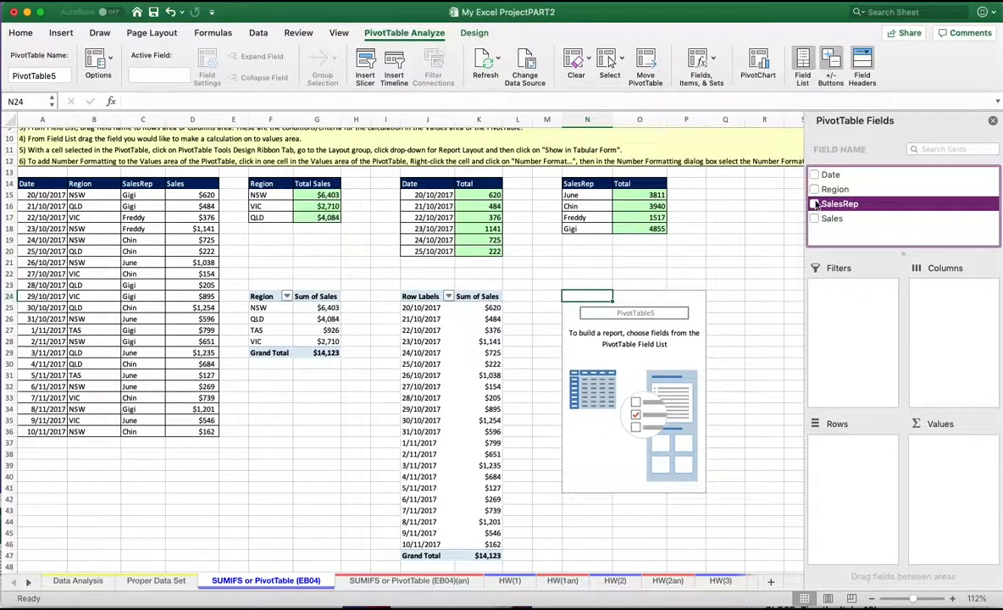
{"action": "left_click", "coordinate": [814, 205]}
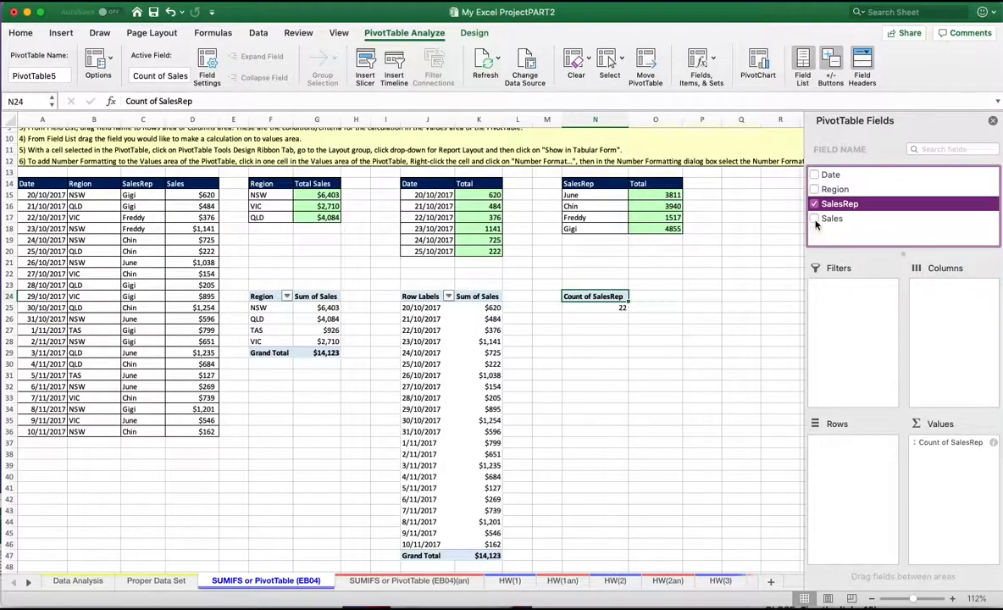
{"action": "left_click_drag", "start_coordinate": [939, 446], "coordinate": [847, 453]}
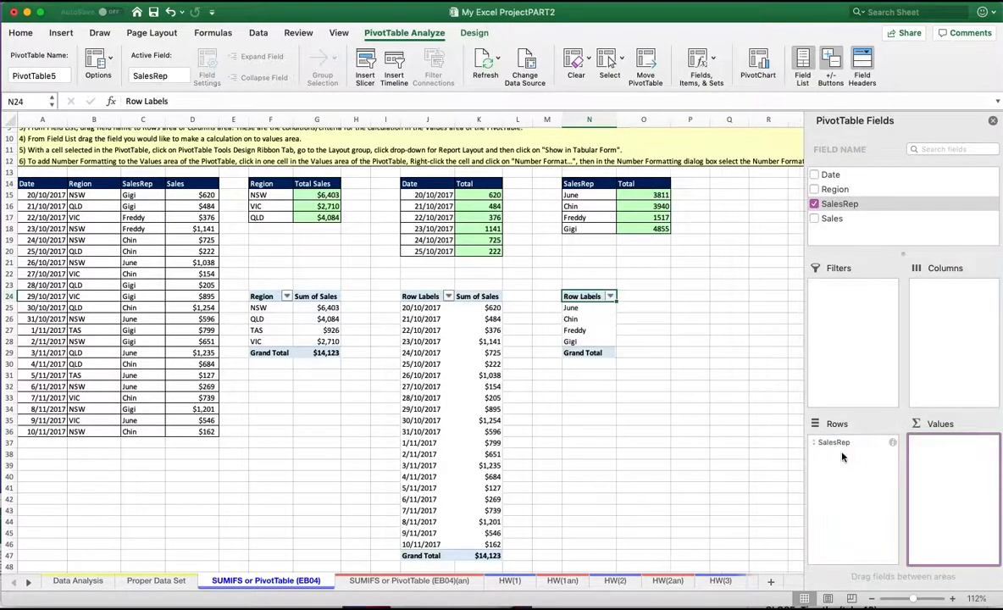
{"action": "left_click", "coordinate": [829, 223]}
{"action": "left_click", "coordinate": [817, 218]}
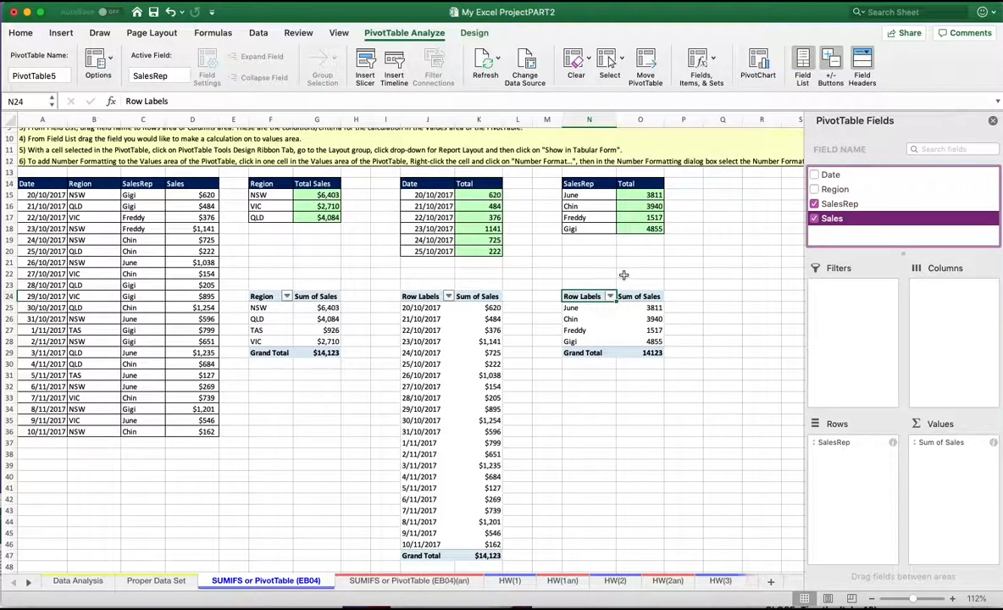
- Format the sales rep PivotTable's Sum of Sales values as Currency with the $ symbol and 0 decimal places
{"action": "left_click", "coordinate": [644, 331]}
{"action": "right_click", "coordinate": [644, 332]}
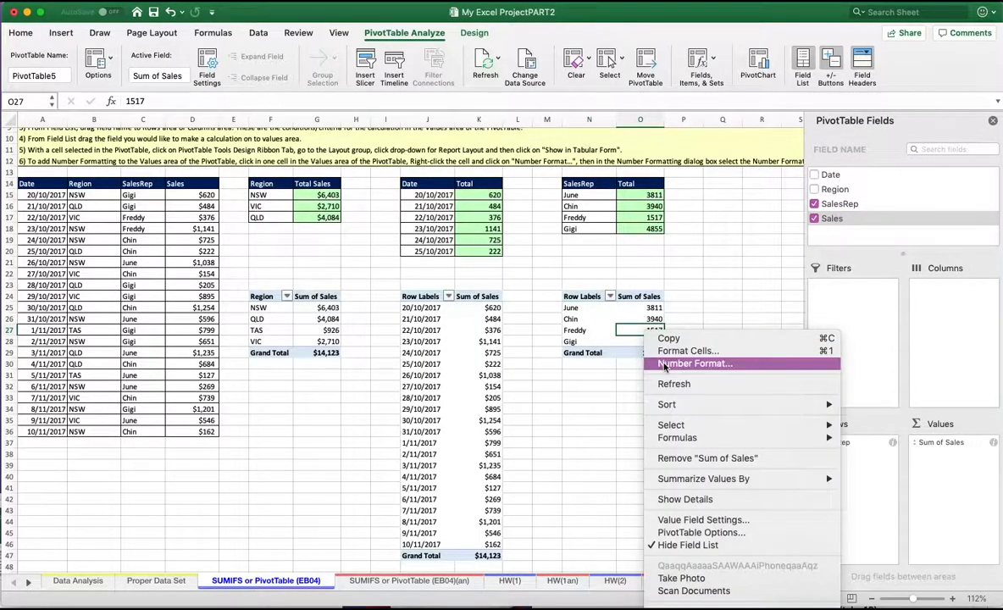
{"action": "left_click", "coordinate": [613, 337]}
{"action": "left_click", "coordinate": [512, 258]}
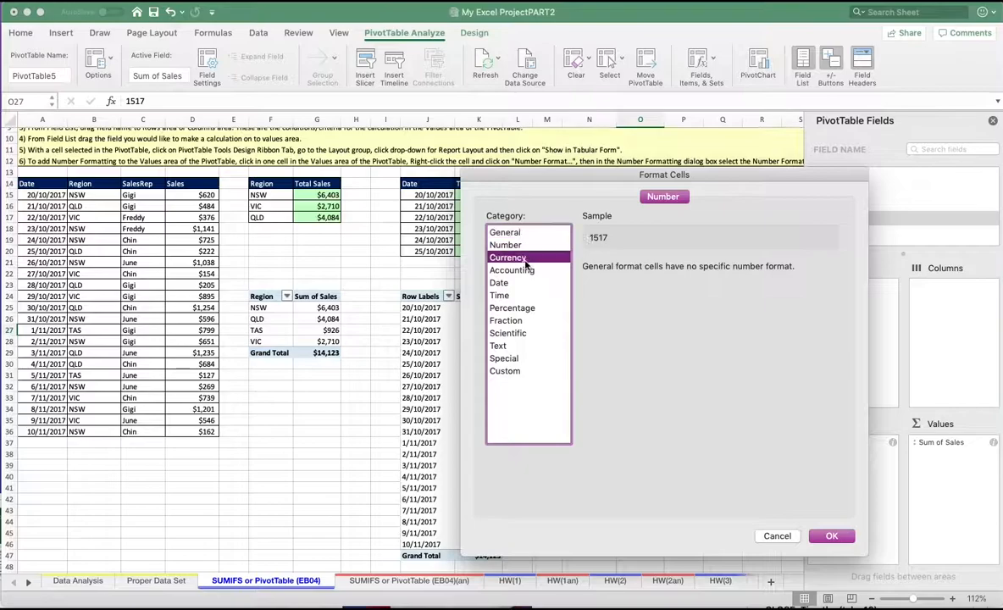
{"action": "double_click", "coordinate": [681, 270]}
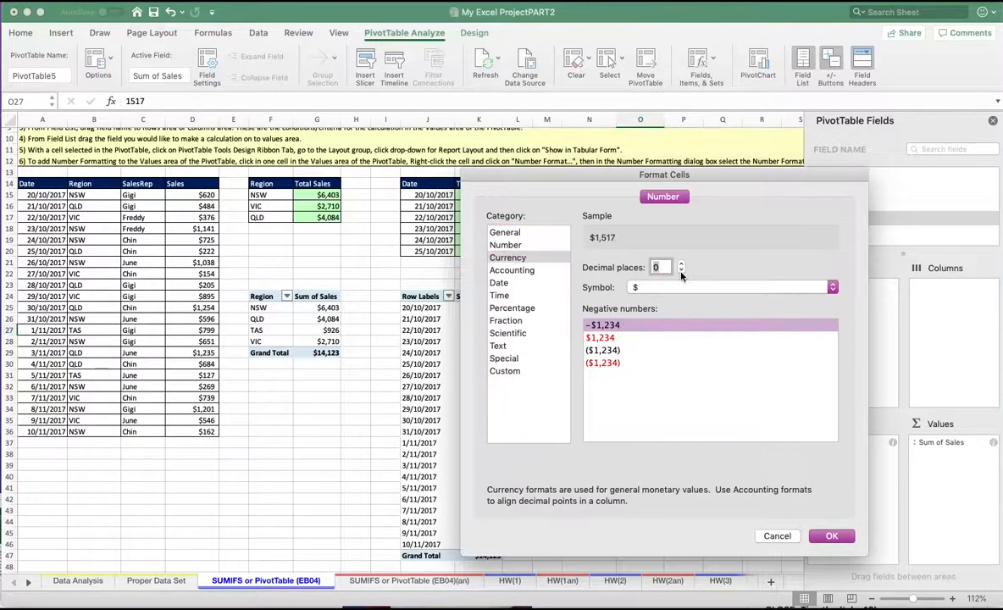
{"action": "left_click", "coordinate": [829, 537]}
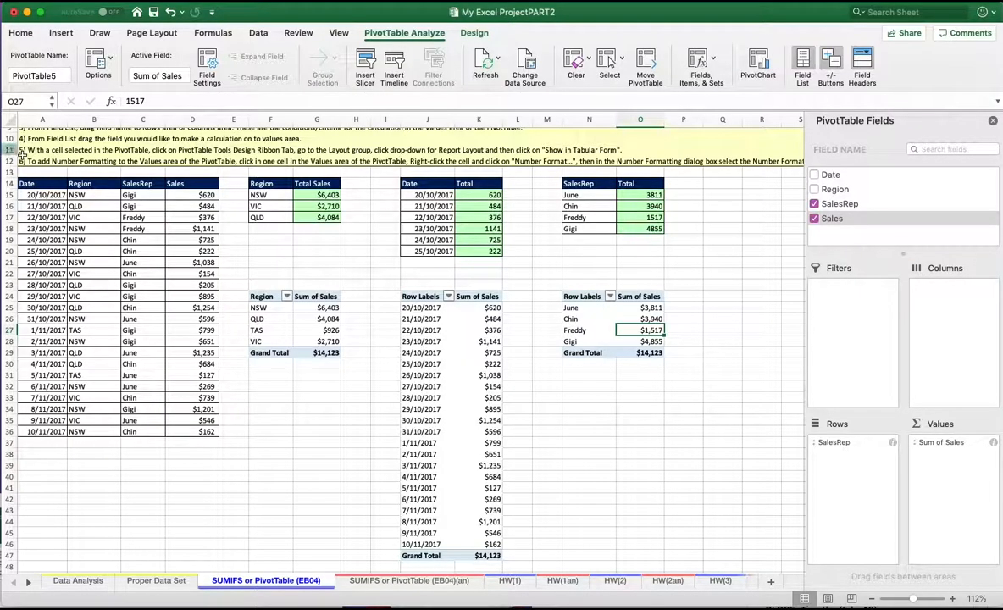
- Select the sales data A14:D36, the blank column beside it and the blank cells A37:D37 below it to show the data set's boundaries
{"action": "left_click_drag", "start_coordinate": [34, 183], "coordinate": [173, 434]}
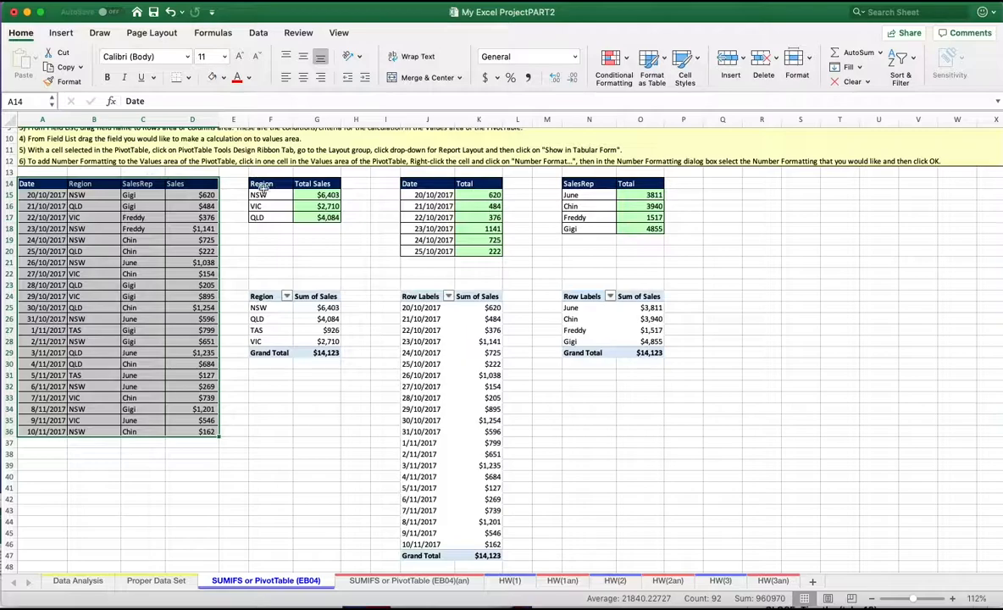
{"action": "left_click_drag", "start_coordinate": [234, 181], "coordinate": [240, 443]}
{"action": "left_click_drag", "start_coordinate": [26, 444], "coordinate": [201, 442]}
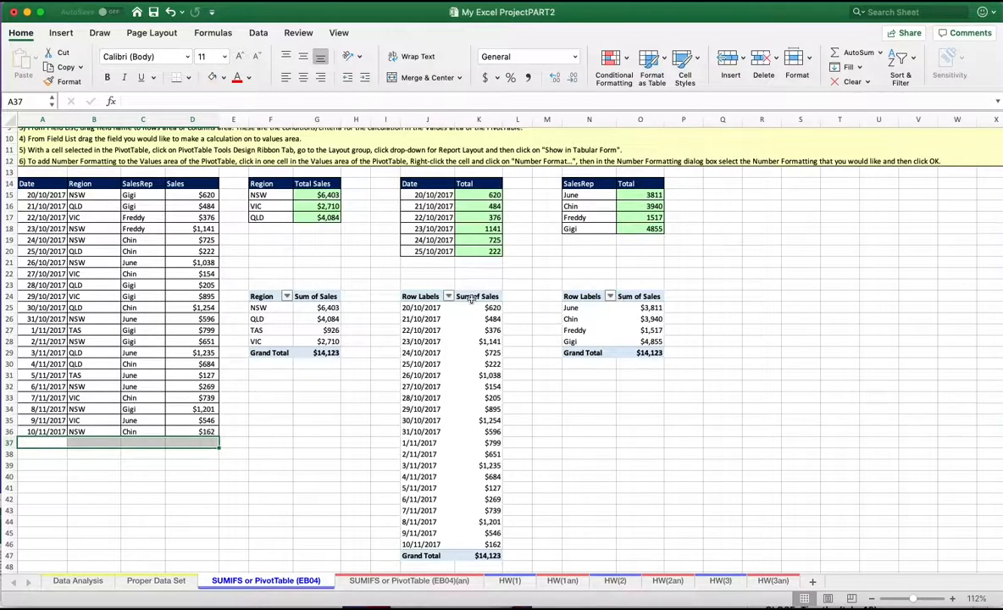
- Filter the date PivotTable to show only 21/10/2017 and move the filter window clear of the table
{"action": "left_click", "coordinate": [448, 296]}
{"action": "left_click", "coordinate": [450, 298]}
{"action": "left_click", "coordinate": [448, 297]}
{"action": "scroll", "coordinate": [487, 476], "scroll_direction": "down", "scroll_amount": 3}
{"action": "scroll", "coordinate": [487, 476], "scroll_direction": "up", "scroll_amount": 3}
{"action": "left_click", "coordinate": [486, 449]}
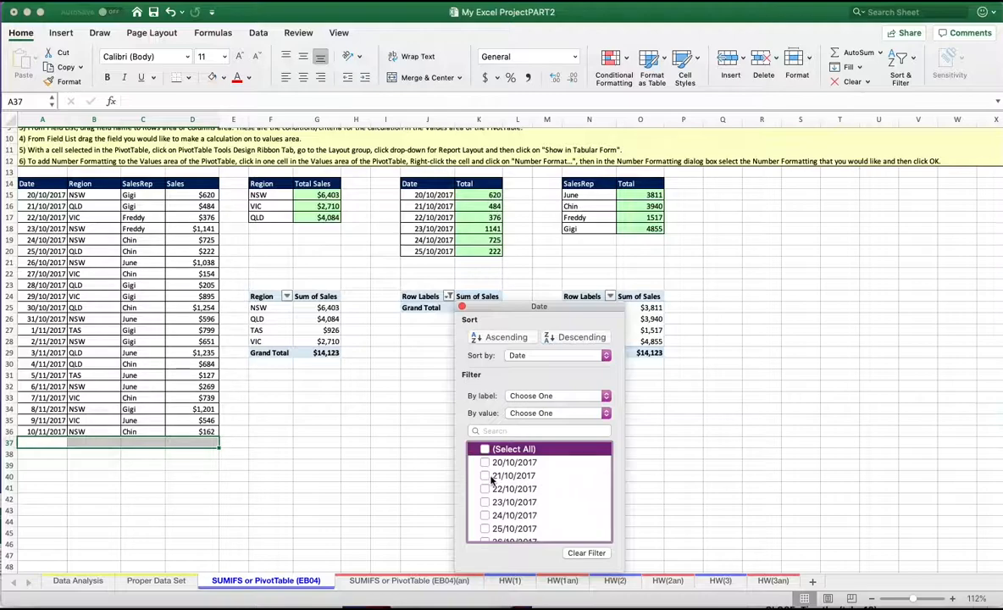
{"action": "left_click", "coordinate": [495, 478]}
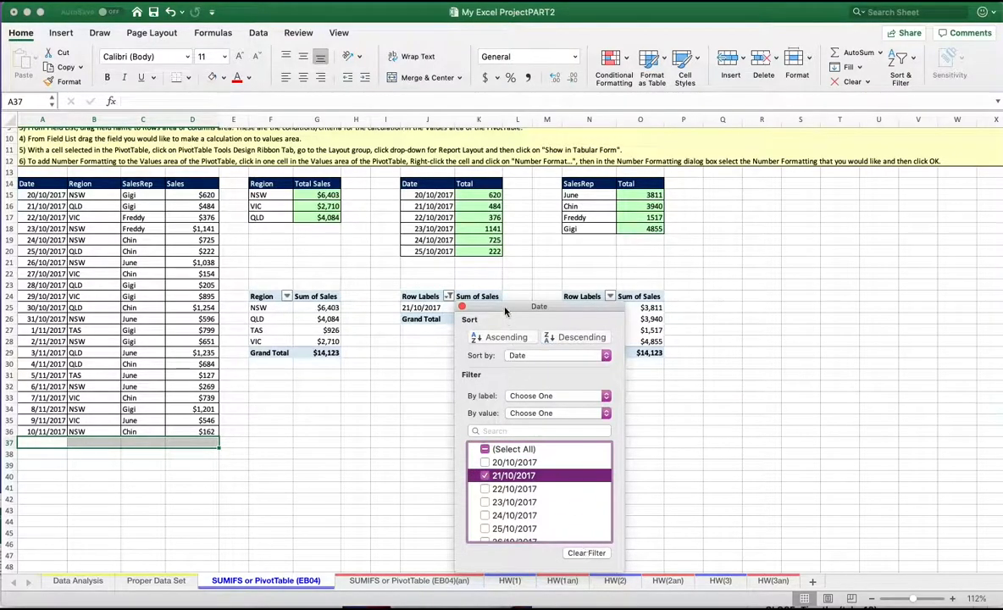
{"action": "left_click_drag", "start_coordinate": [506, 310], "coordinate": [687, 231]}
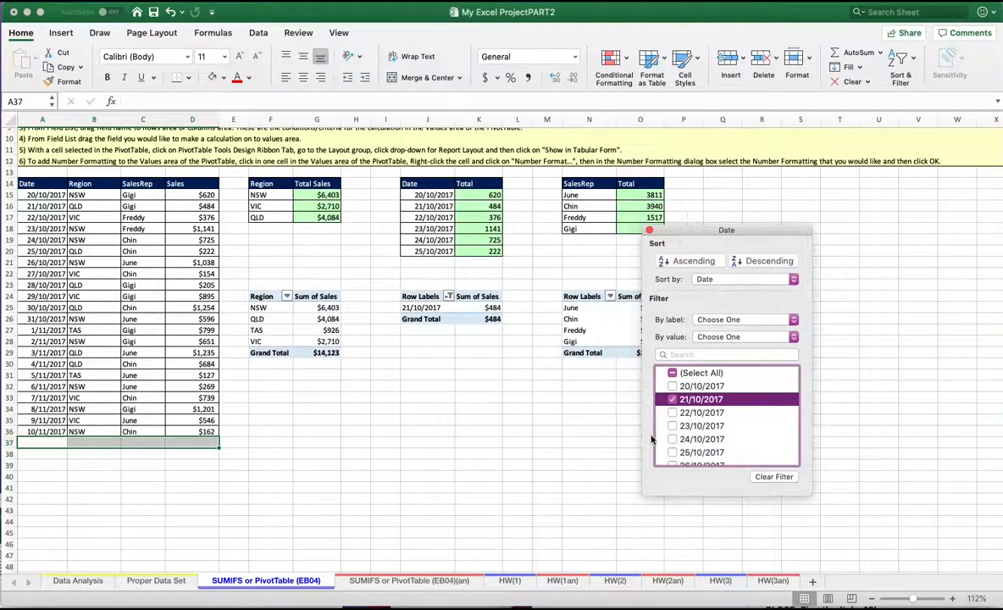
- Switch the date PivotTable's filter from 21/10/2017 to 25/10/2017, deselect that date as well and close the filter
{"action": "left_click", "coordinate": [673, 401]}
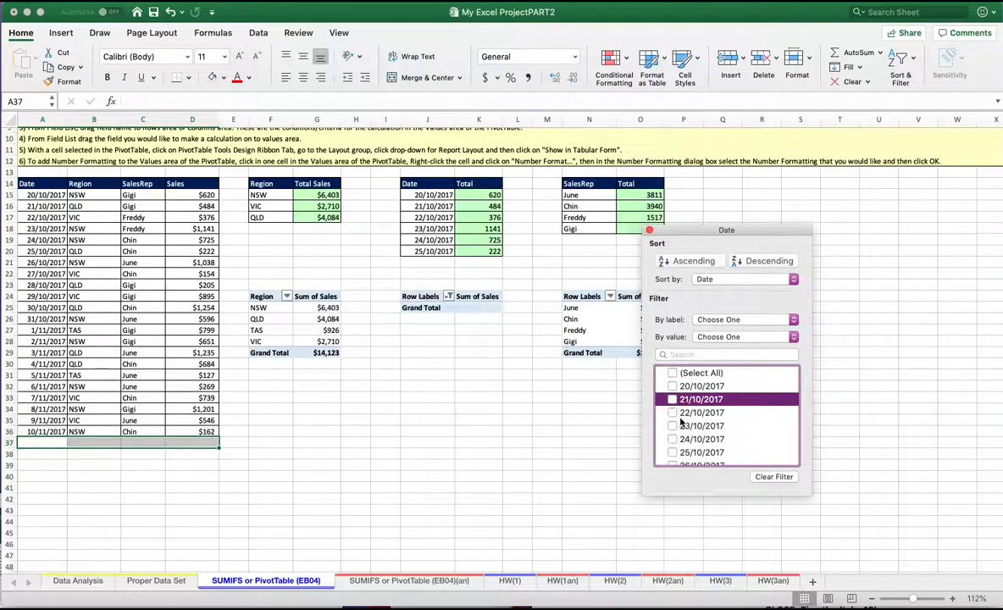
{"action": "left_click", "coordinate": [674, 453]}
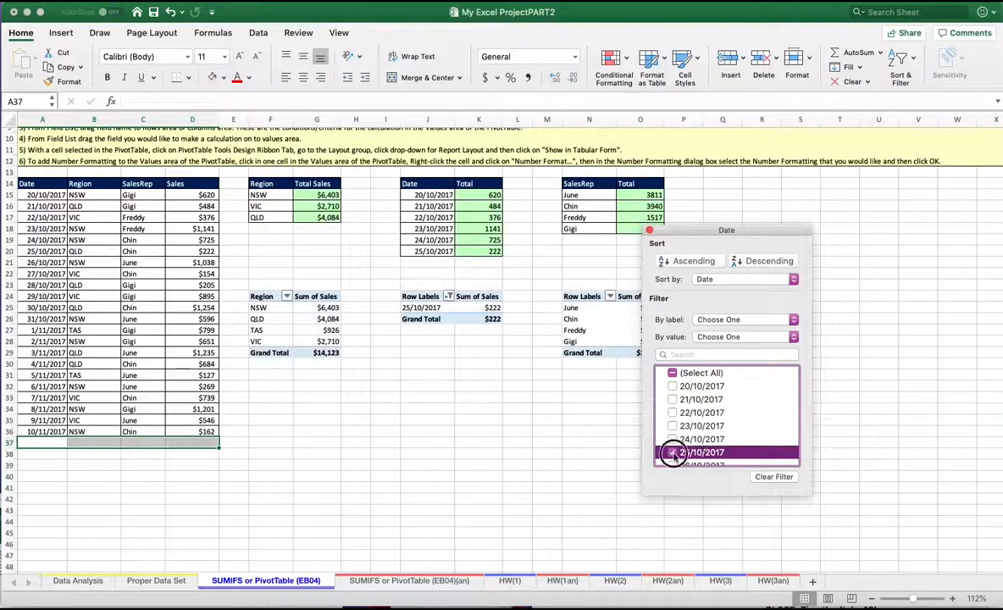
{"action": "left_click", "coordinate": [674, 453]}
{"action": "left_click", "coordinate": [280, 292]}
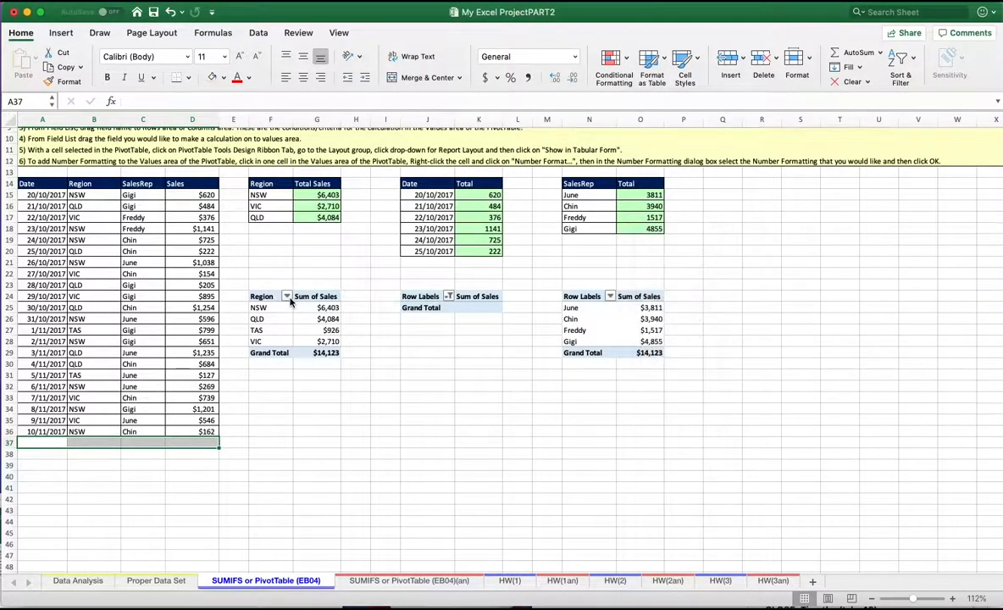
- Filter the region PivotTable to show only NSW and reselect all regions
{"action": "left_click", "coordinate": [287, 297]}
{"action": "left_click", "coordinate": [323, 449]}
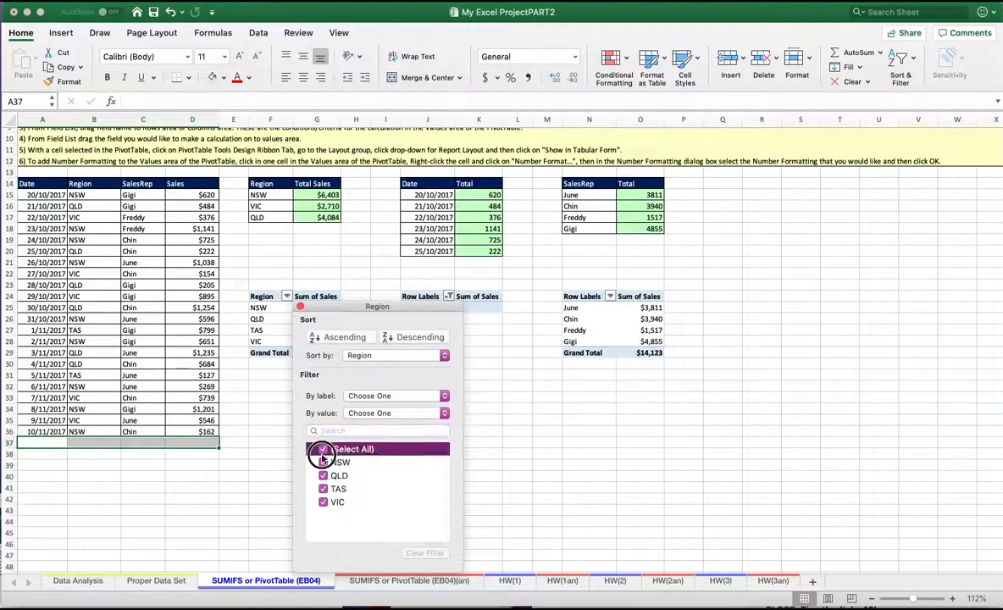
{"action": "left_click", "coordinate": [323, 463]}
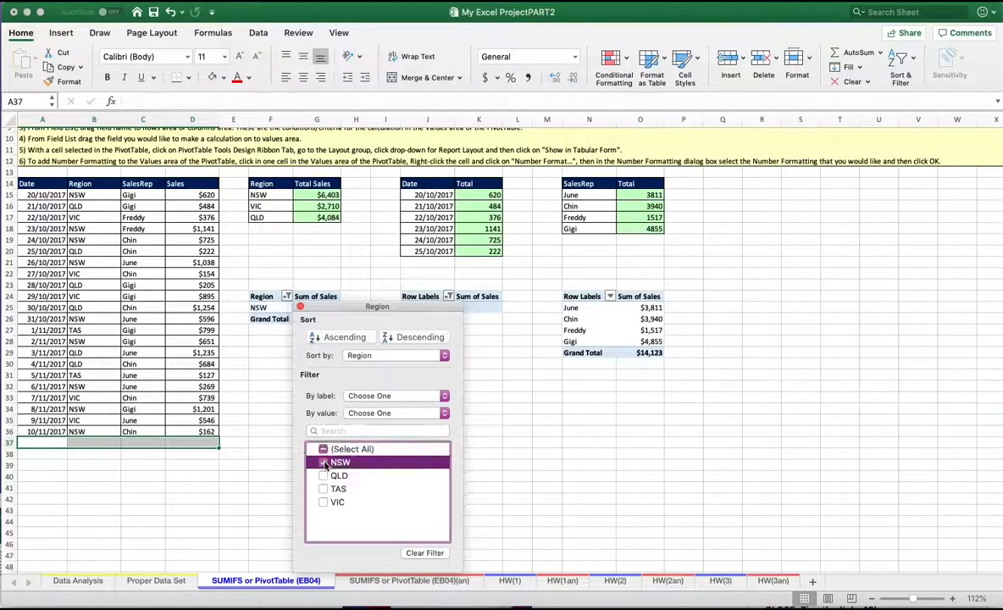
{"action": "left_click_drag", "start_coordinate": [330, 302], "coordinate": [713, 174]}
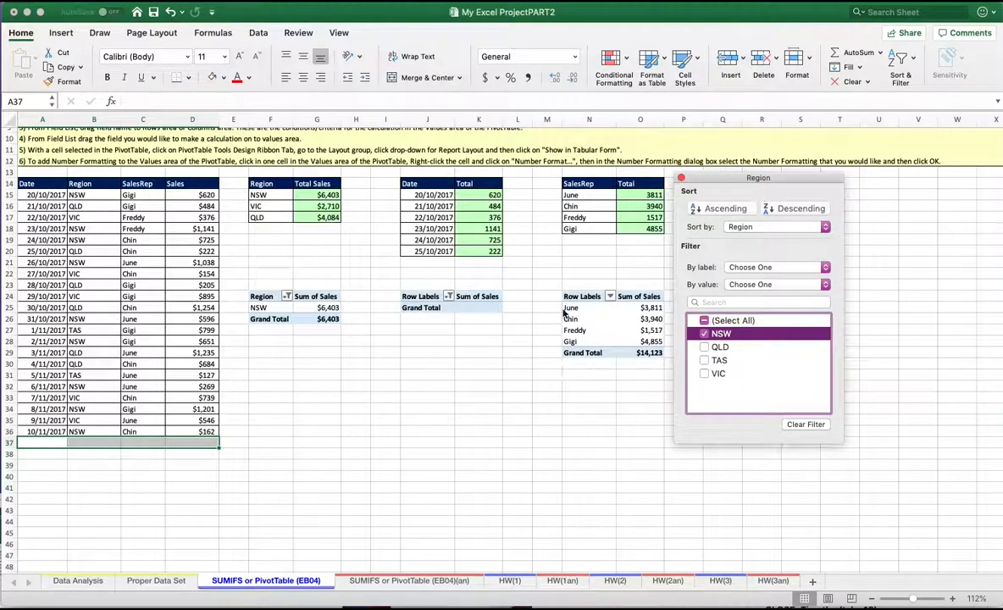
{"action": "left_click", "coordinate": [704, 322]}
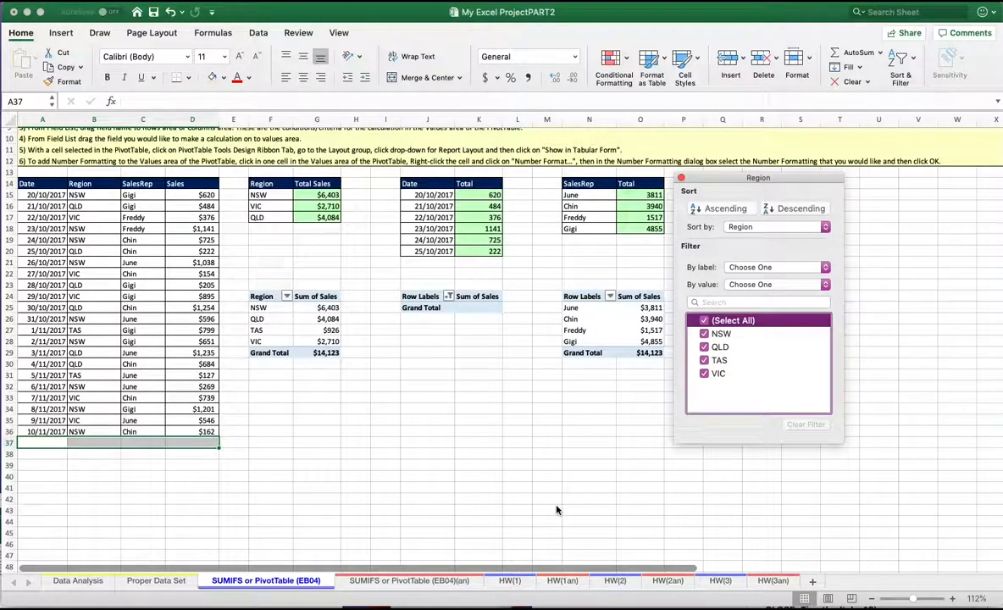
- View the homework tasks on the HW(1), HW(2) and HW(3) sheets
{"action": "left_click", "coordinate": [512, 583]}
{"action": "left_click", "coordinate": [510, 581]}
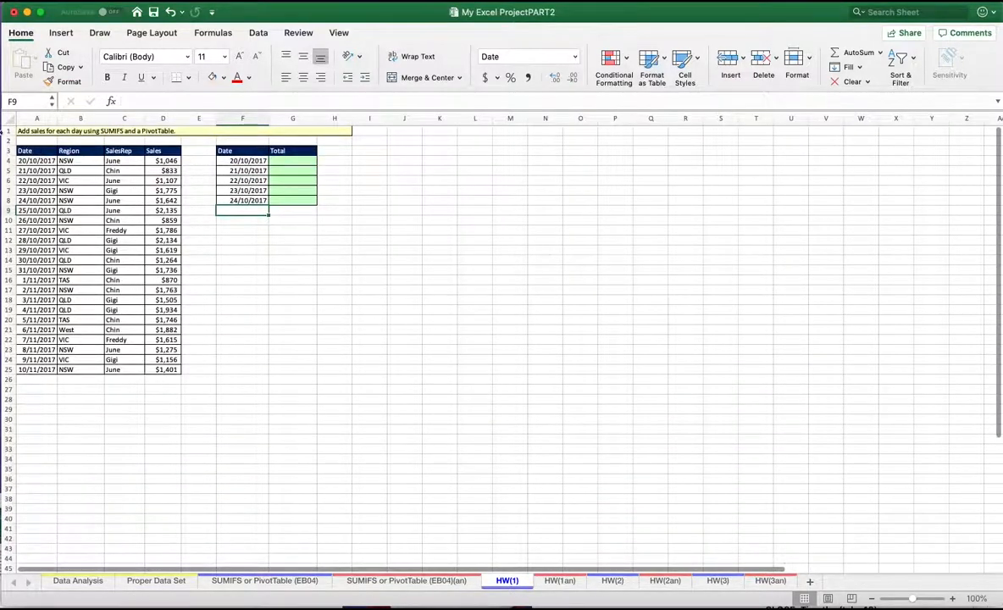
{"action": "left_click", "coordinate": [612, 581]}
{"action": "left_click", "coordinate": [718, 581]}
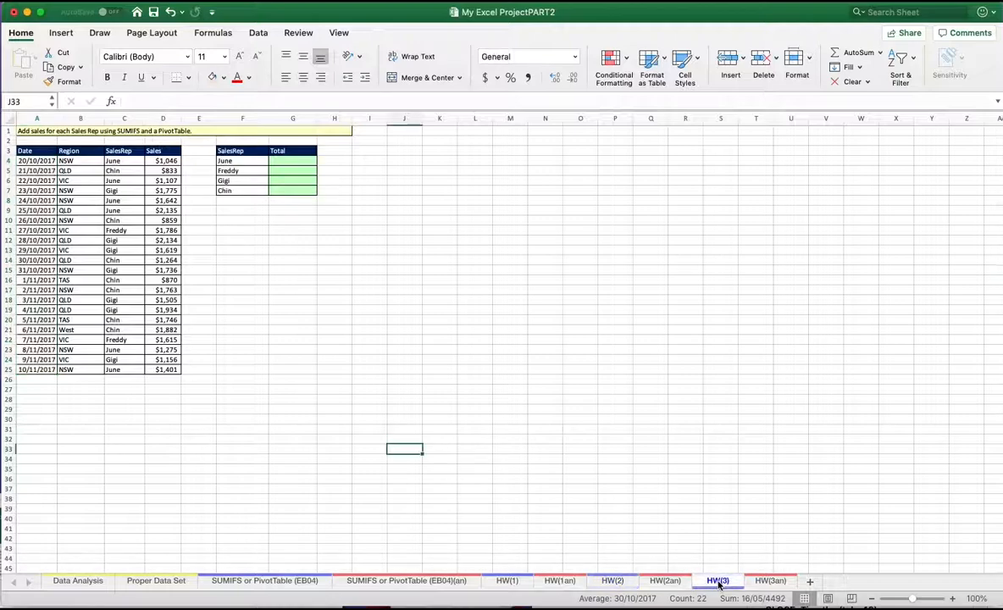